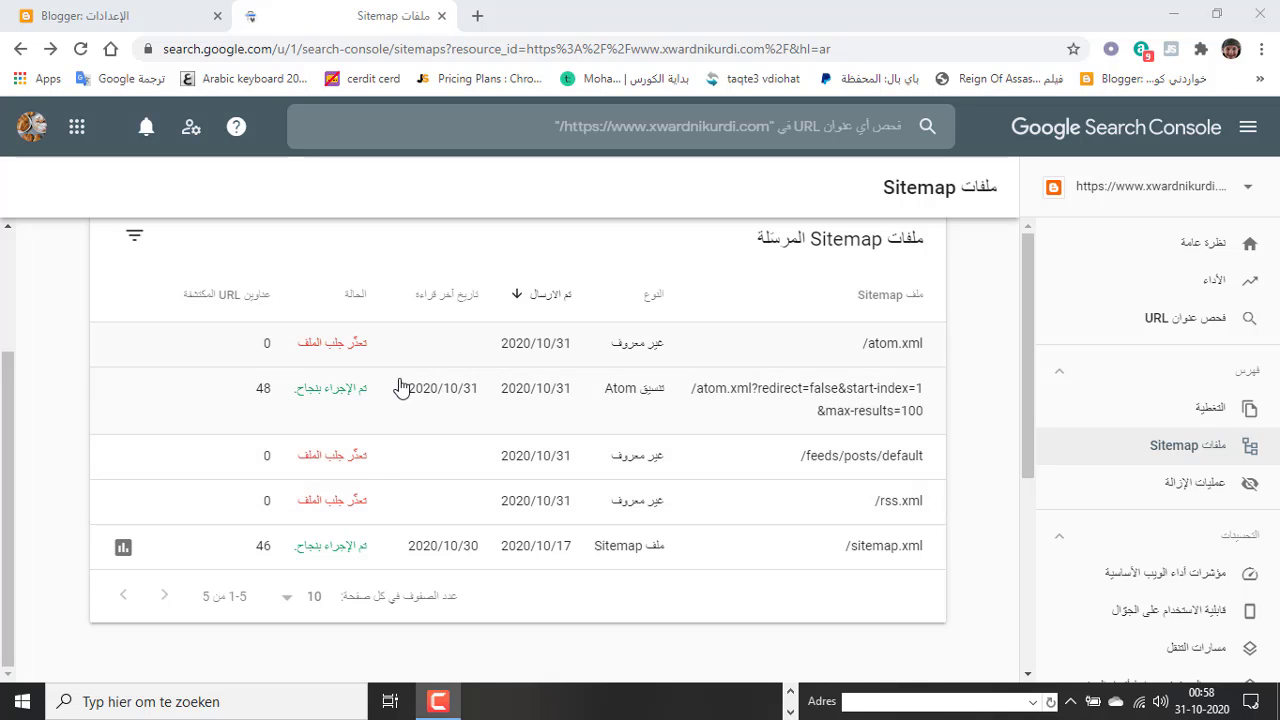
Step: Remove the submitted sitemap /atom.xml from the blog's property
right_click(365, 352)
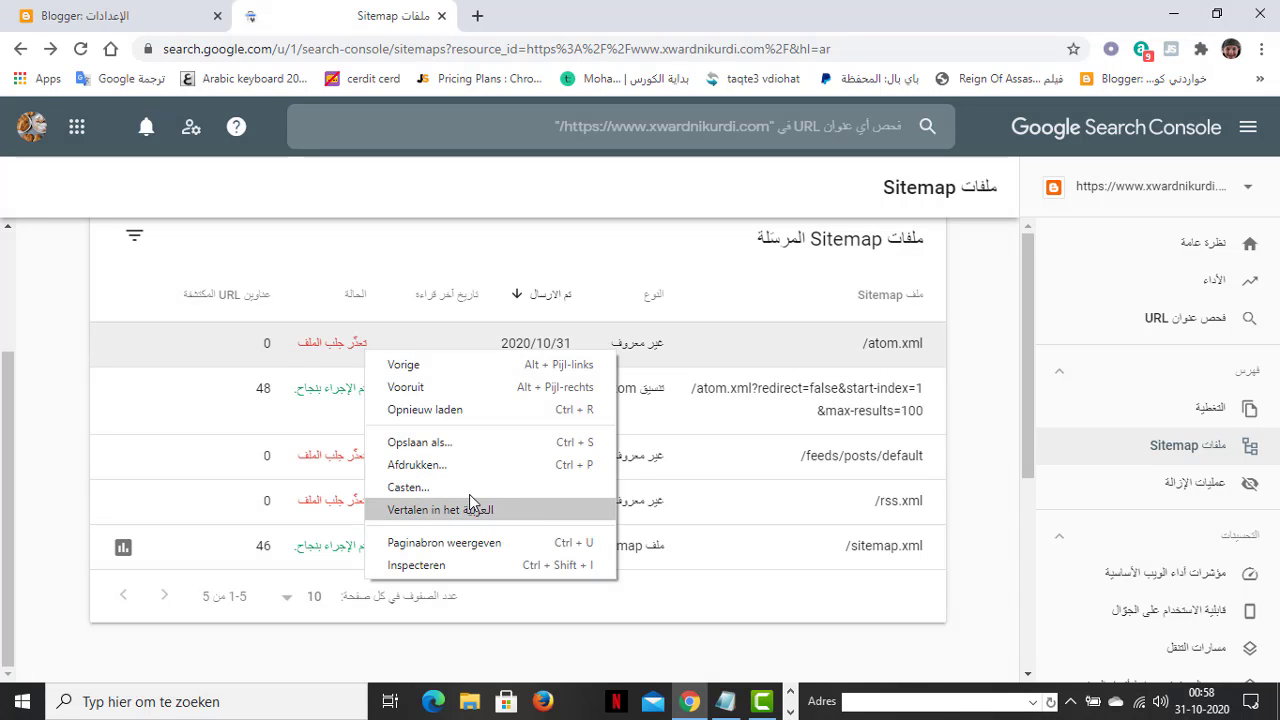
click(325, 348)
click(325, 348)
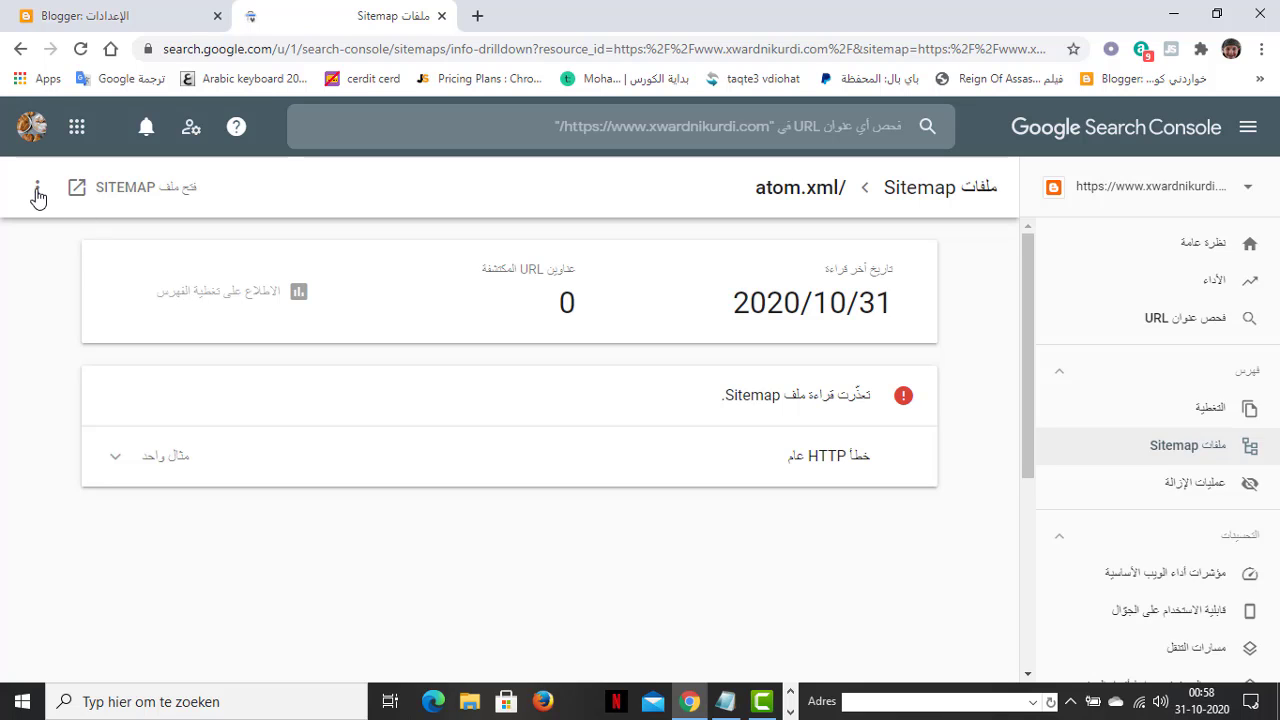
click(37, 195)
click(189, 235)
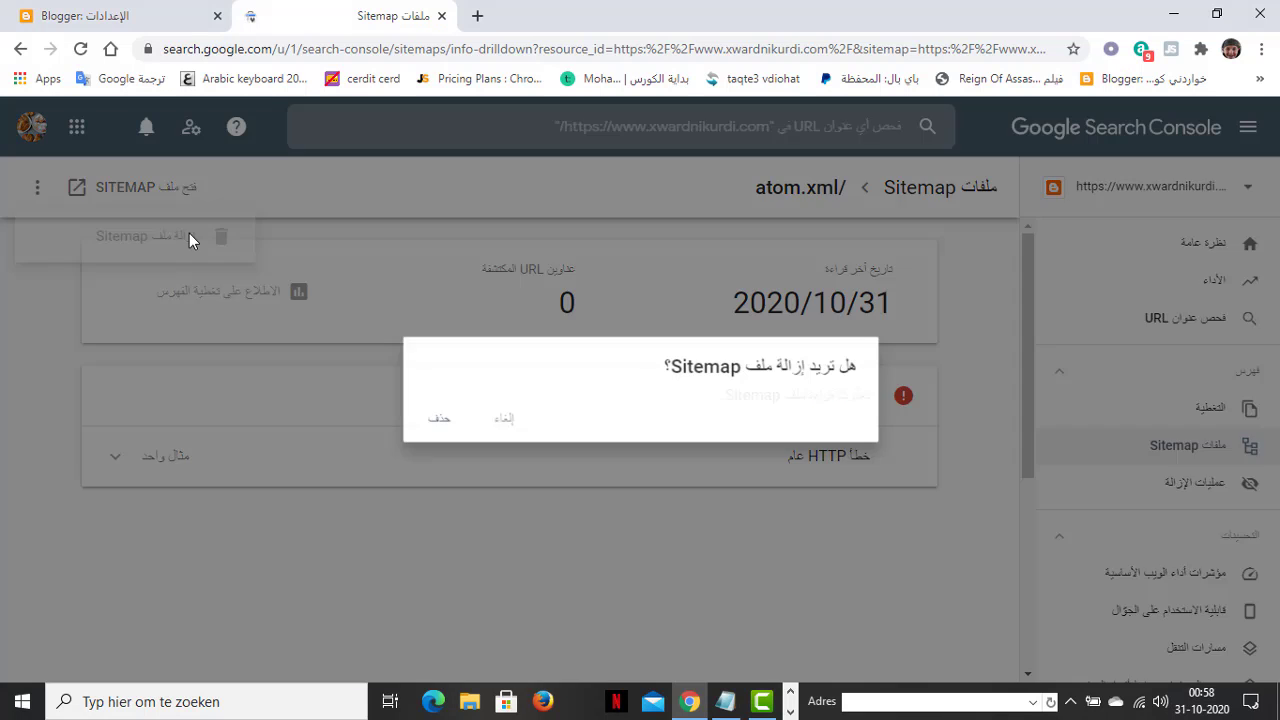
click(436, 424)
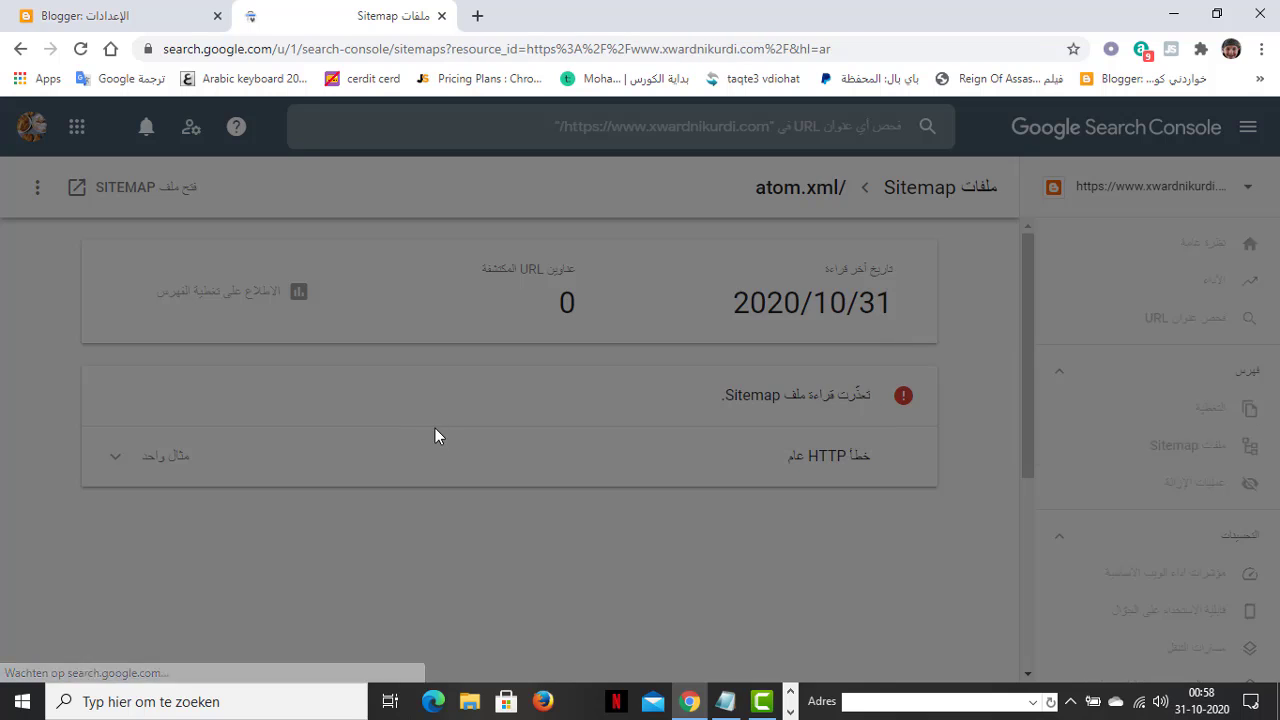
Step: Remove the submitted sitemap /atom.xml?redirect=false&start-index=1&max-results=100
scroll(383, 440, down, 1)
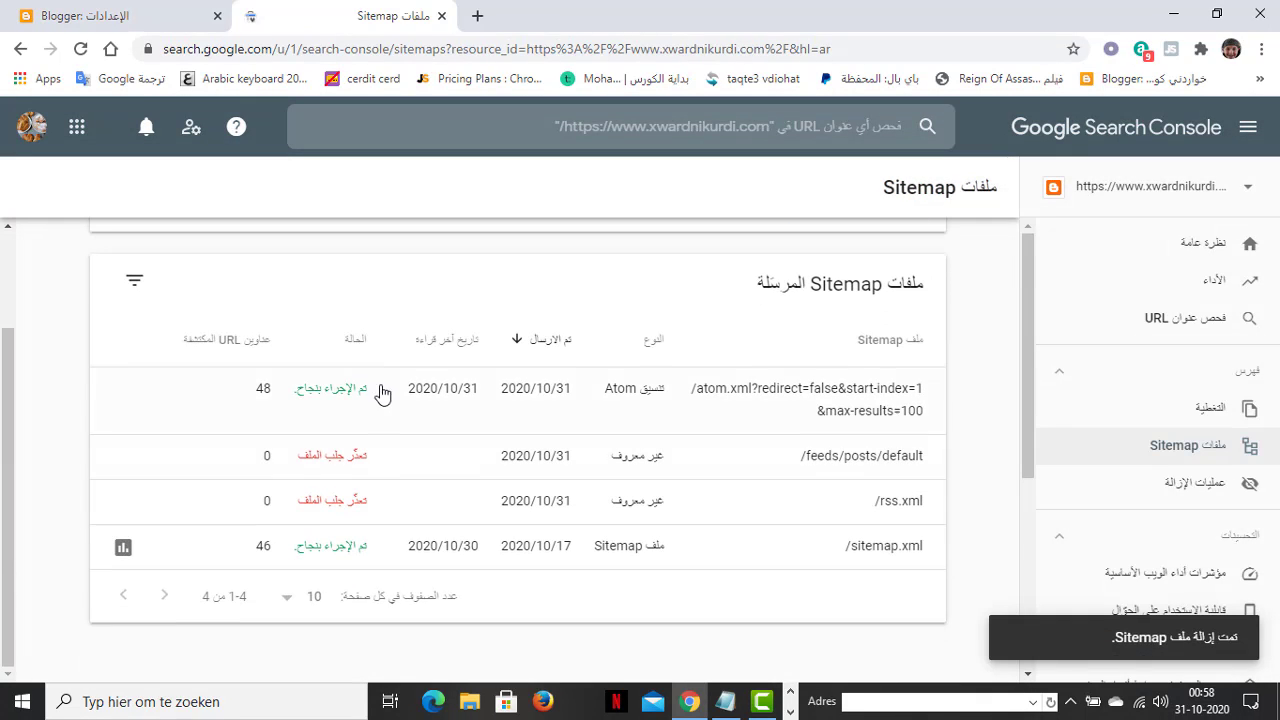
click(366, 395)
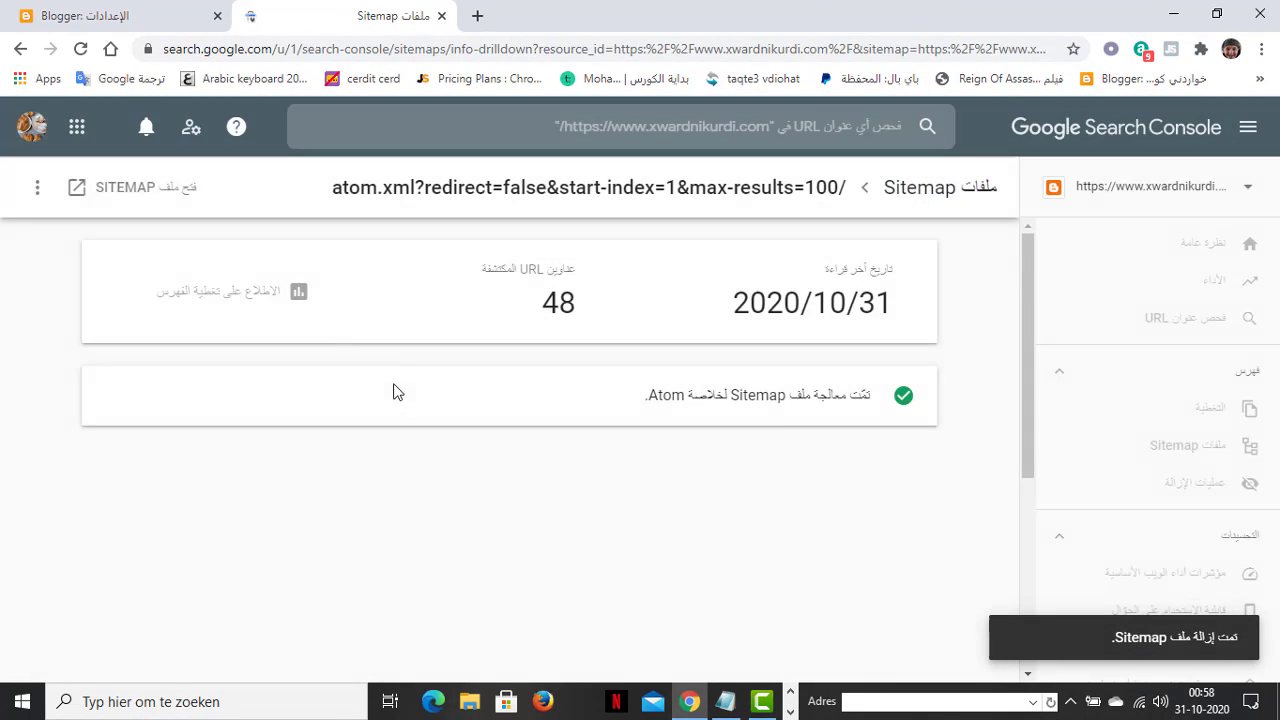
click(37, 190)
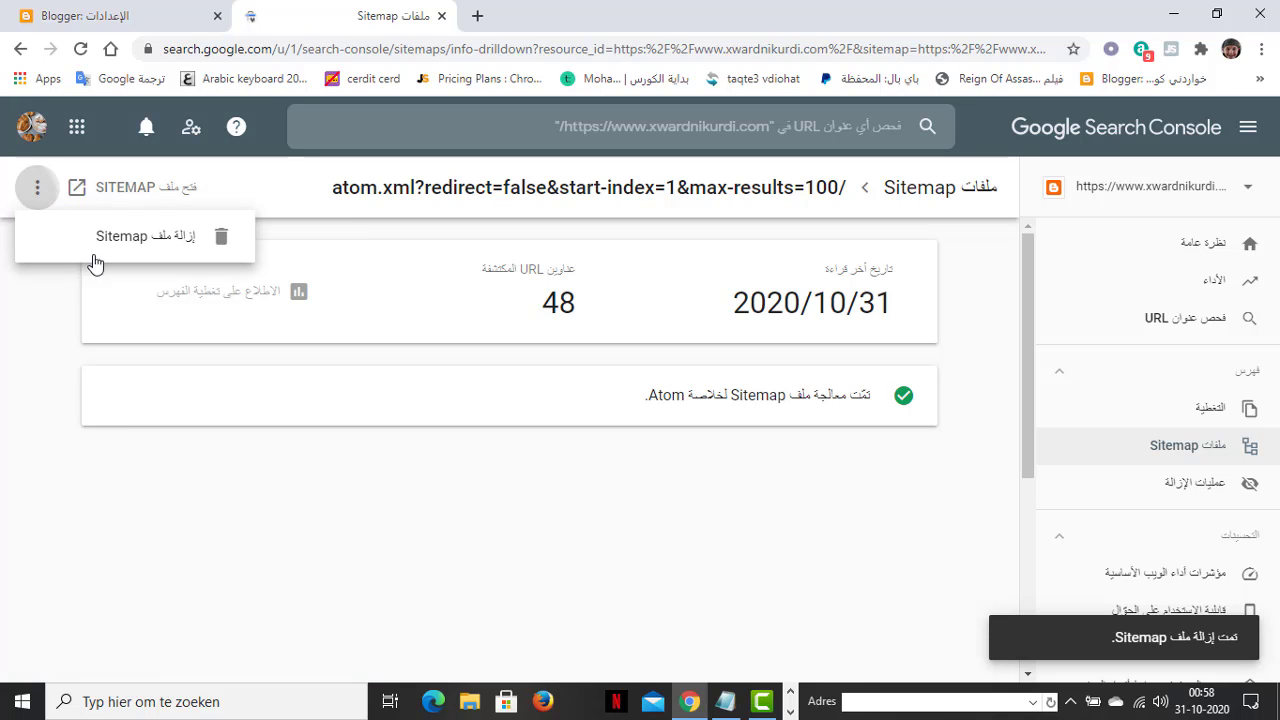
click(185, 240)
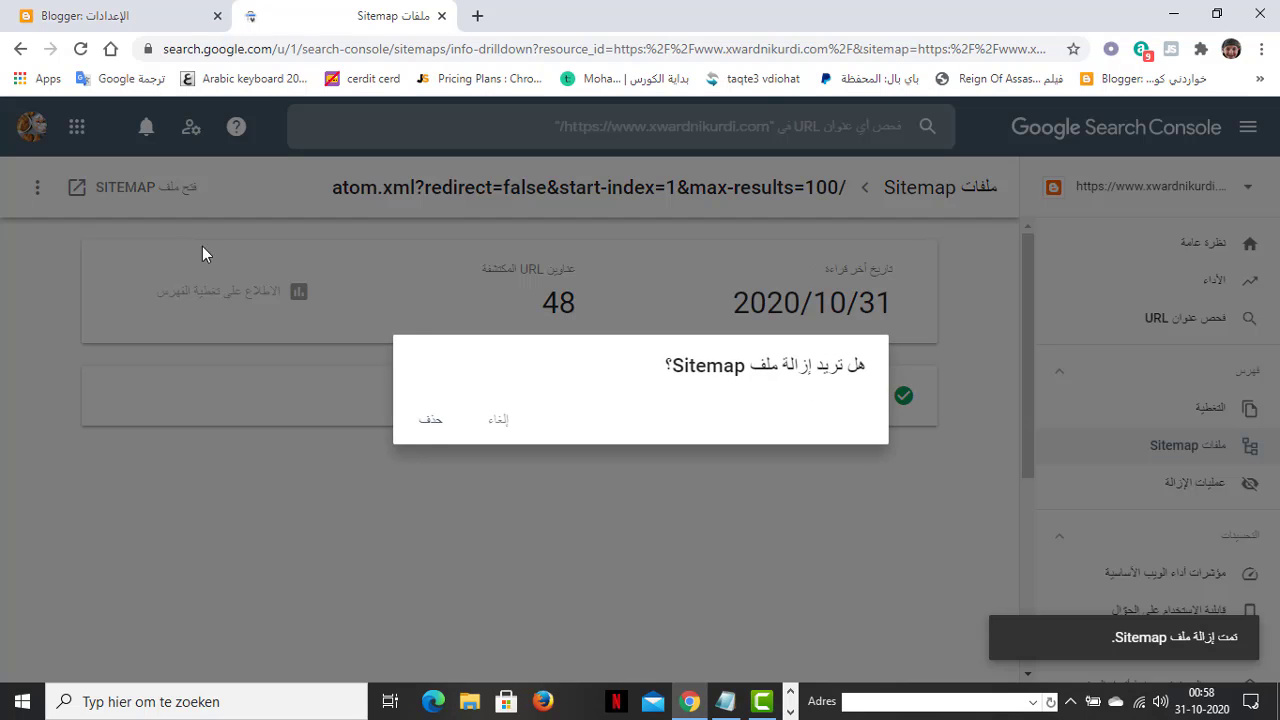
click(425, 424)
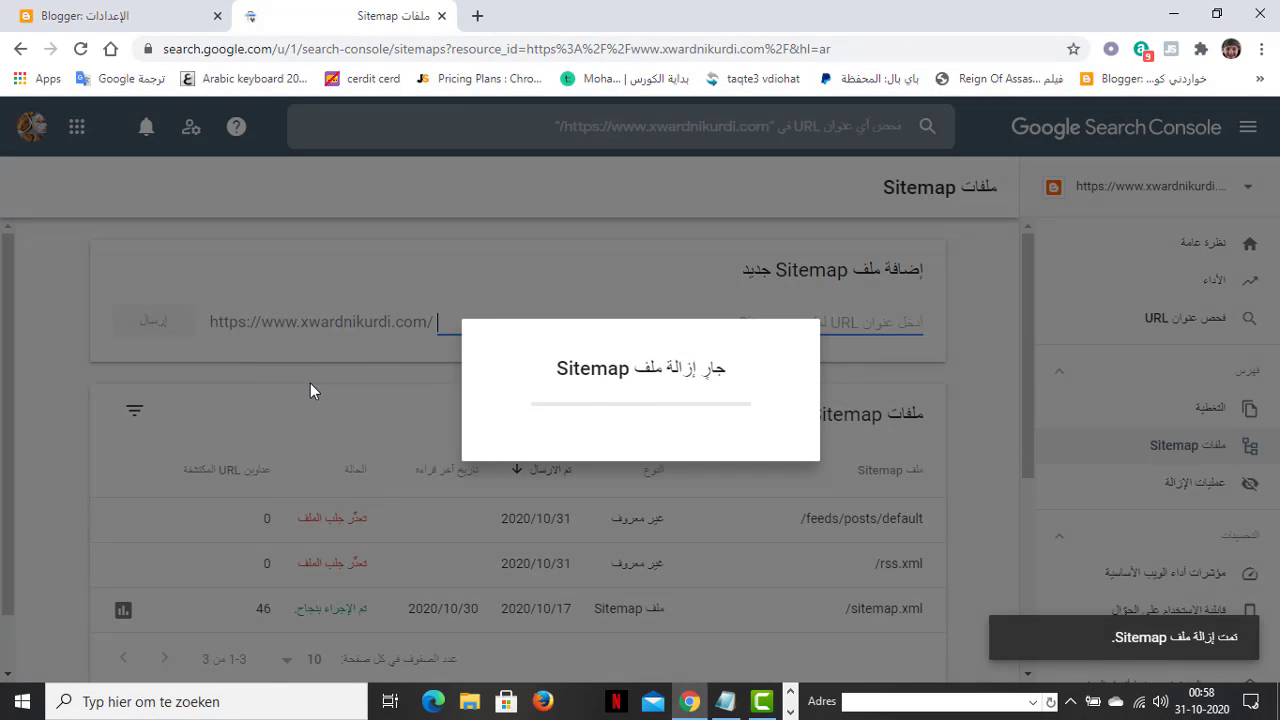
Step: Reload the Sitemaps page and remove the submitted sitemap /feeds/posts/default
click(80, 48)
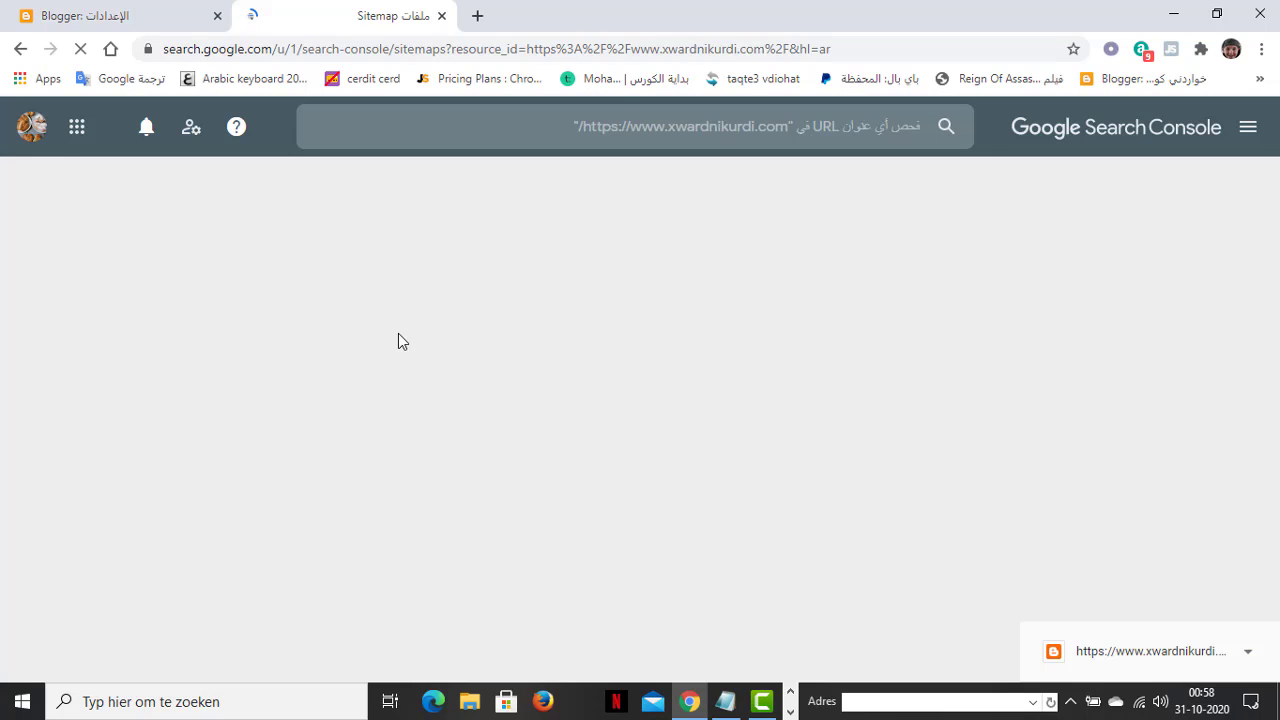
scroll(449, 386, down, 1)
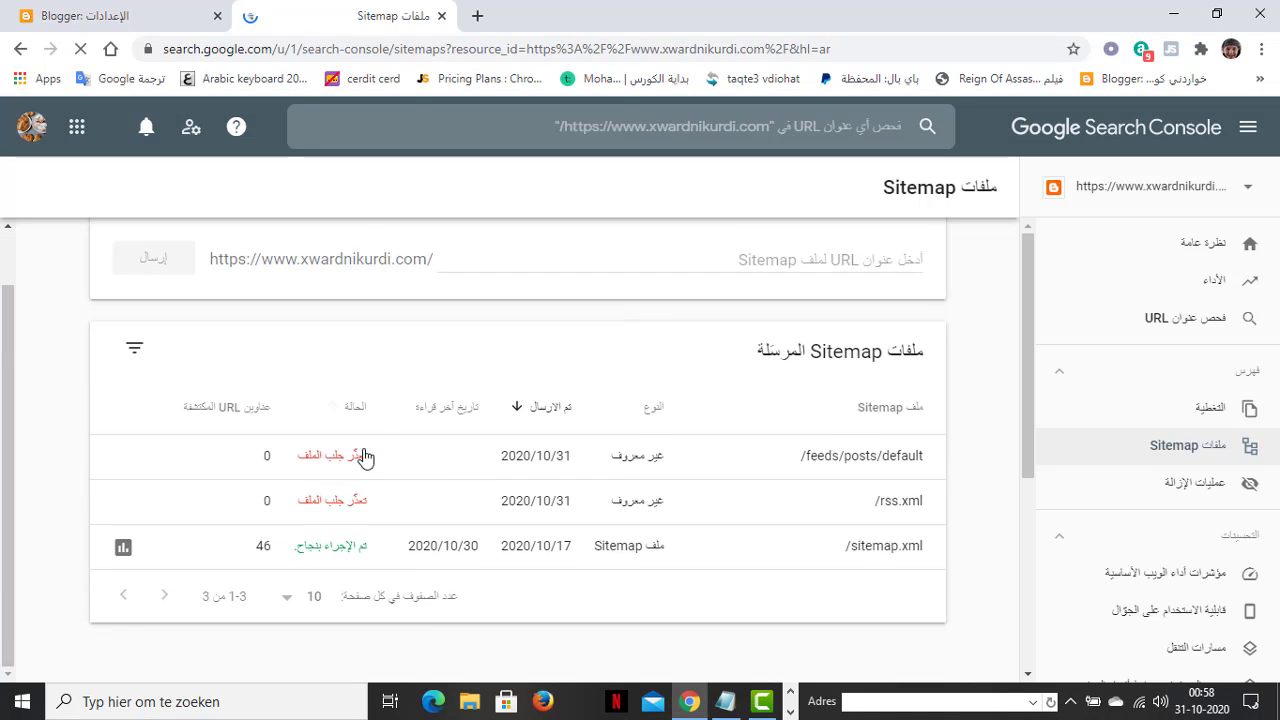
click(355, 464)
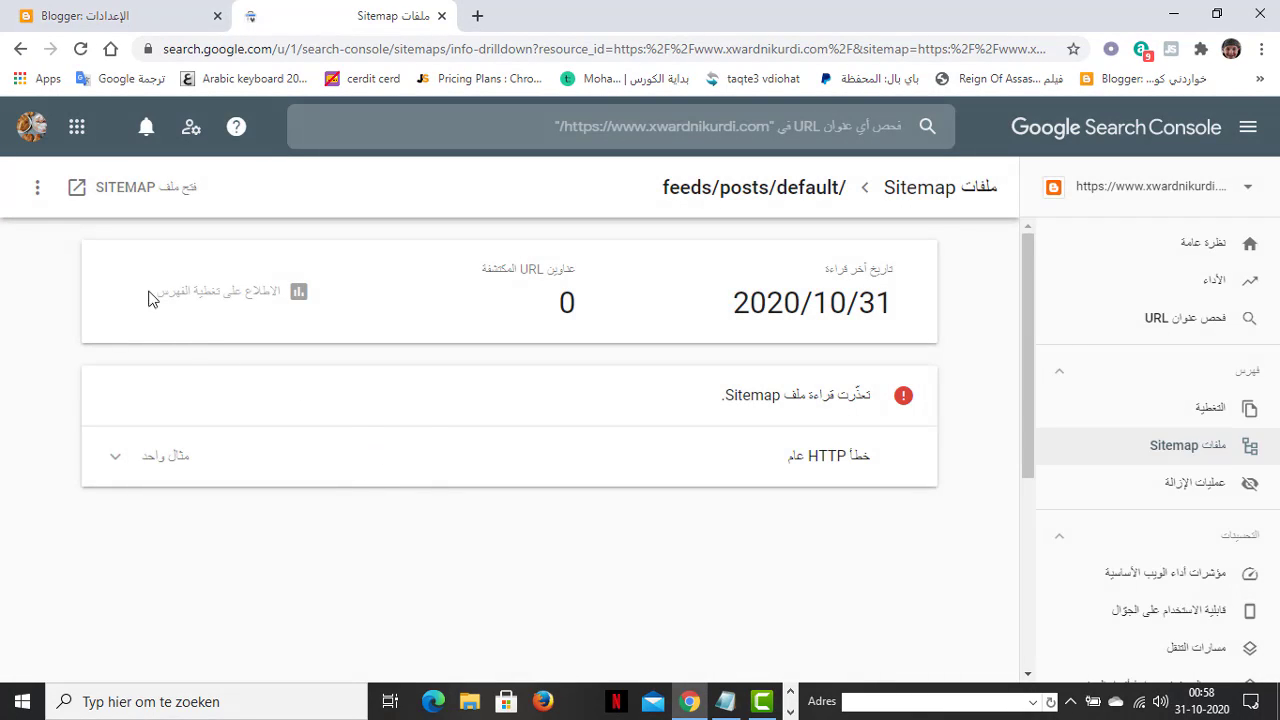
click(37, 187)
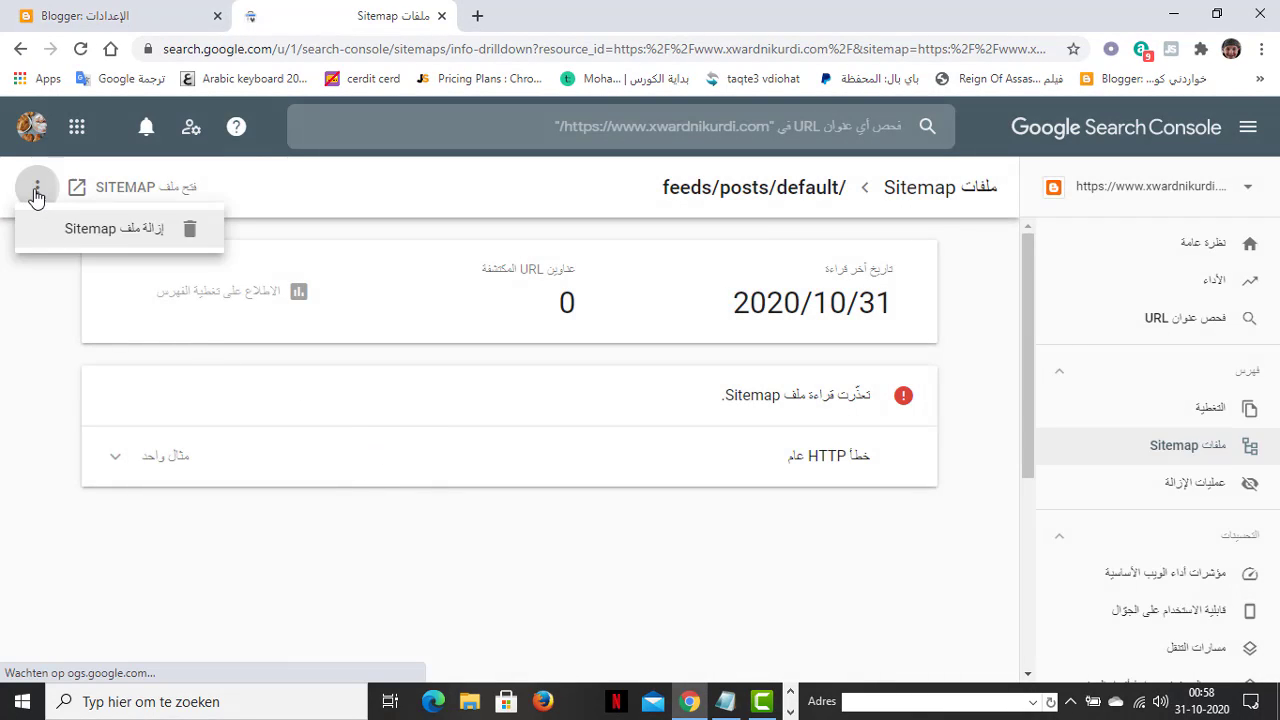
click(157, 249)
click(439, 412)
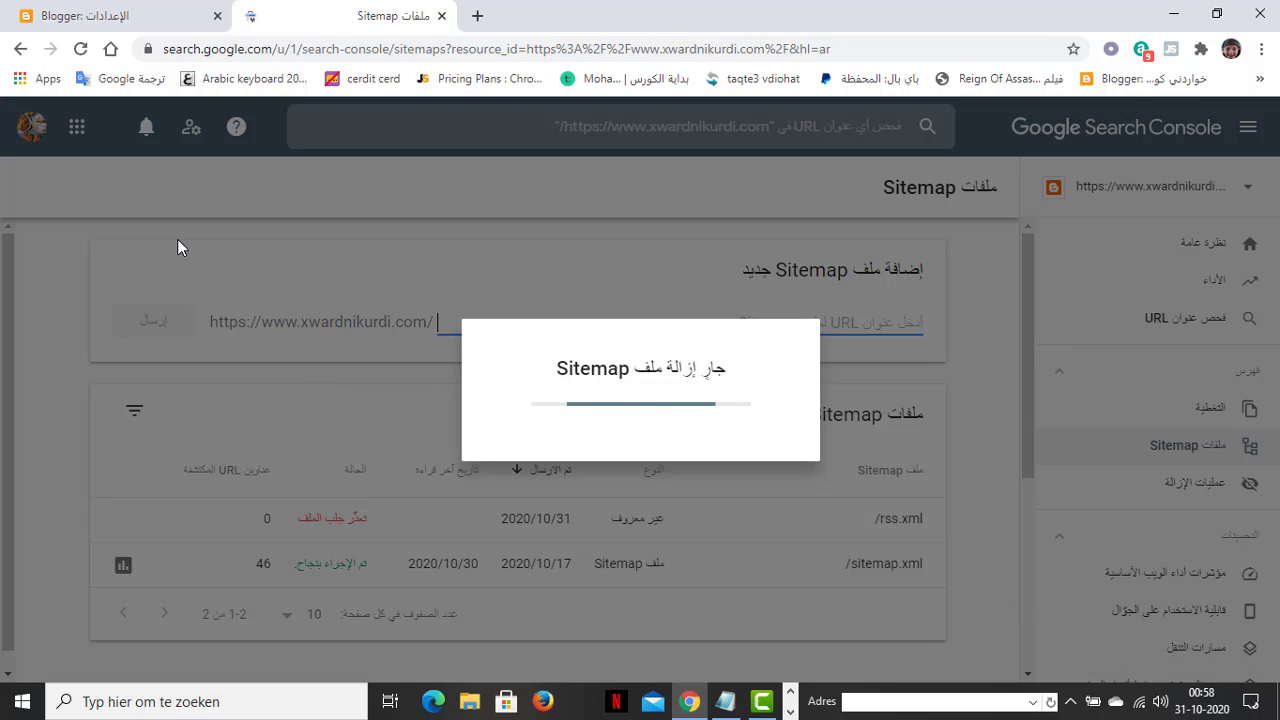
Step: Reload the Sitemaps page and remove the submitted sitemap /rss.xml
click(81, 49)
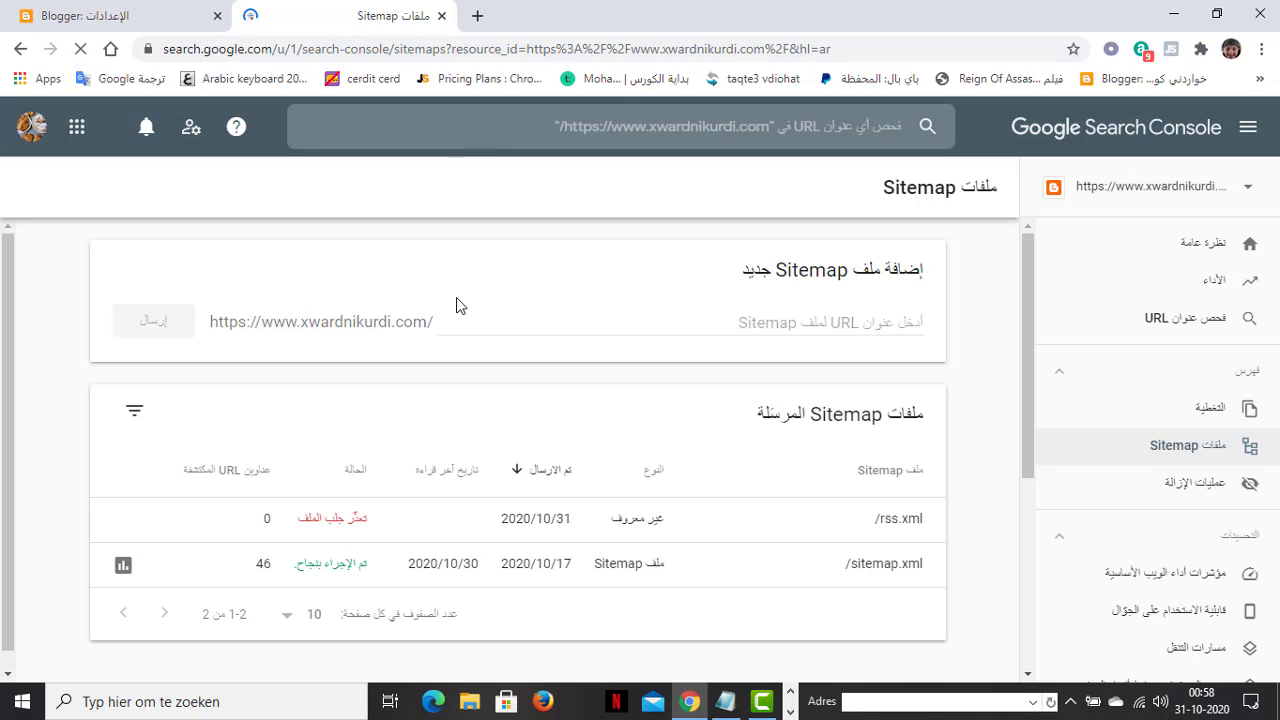
click(371, 503)
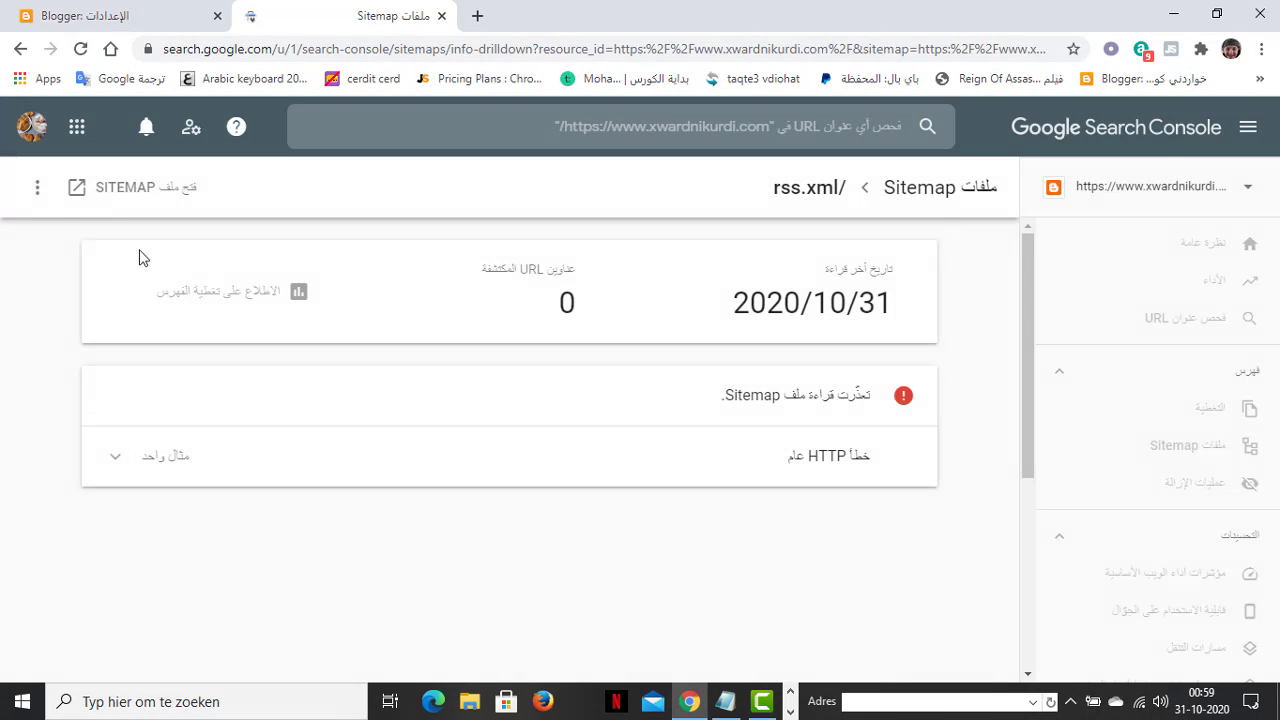
click(37, 198)
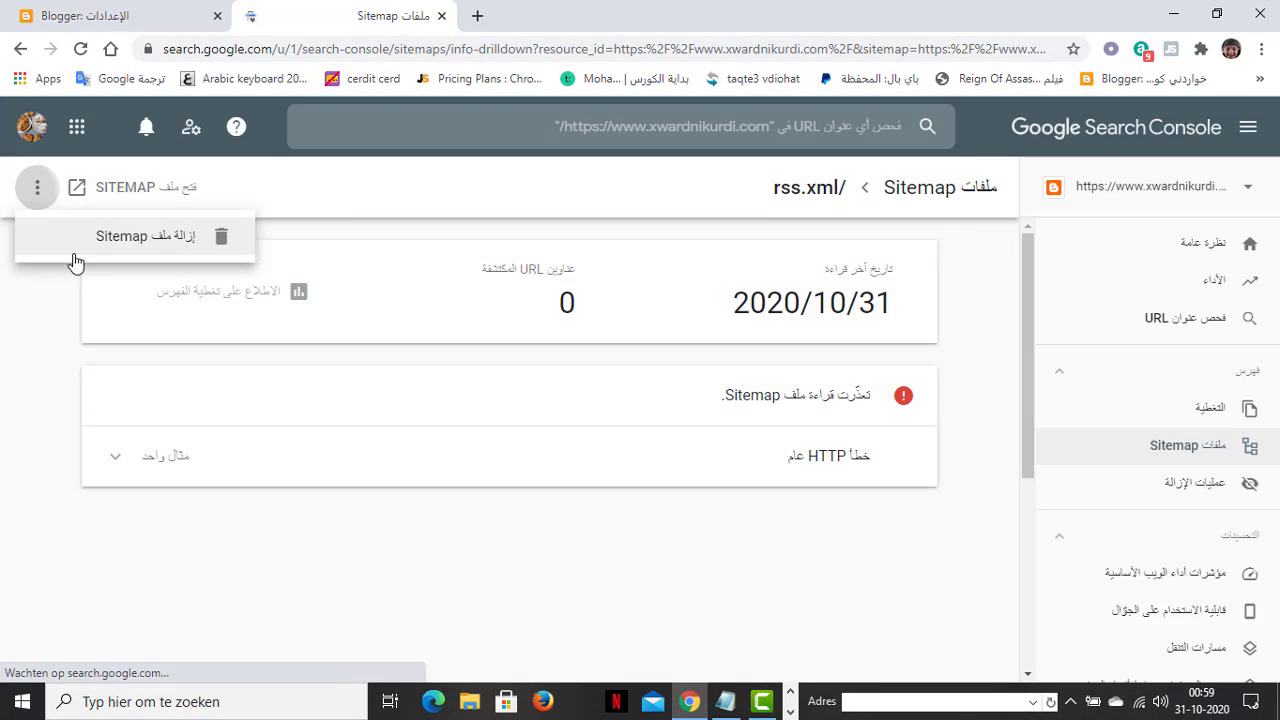
click(166, 251)
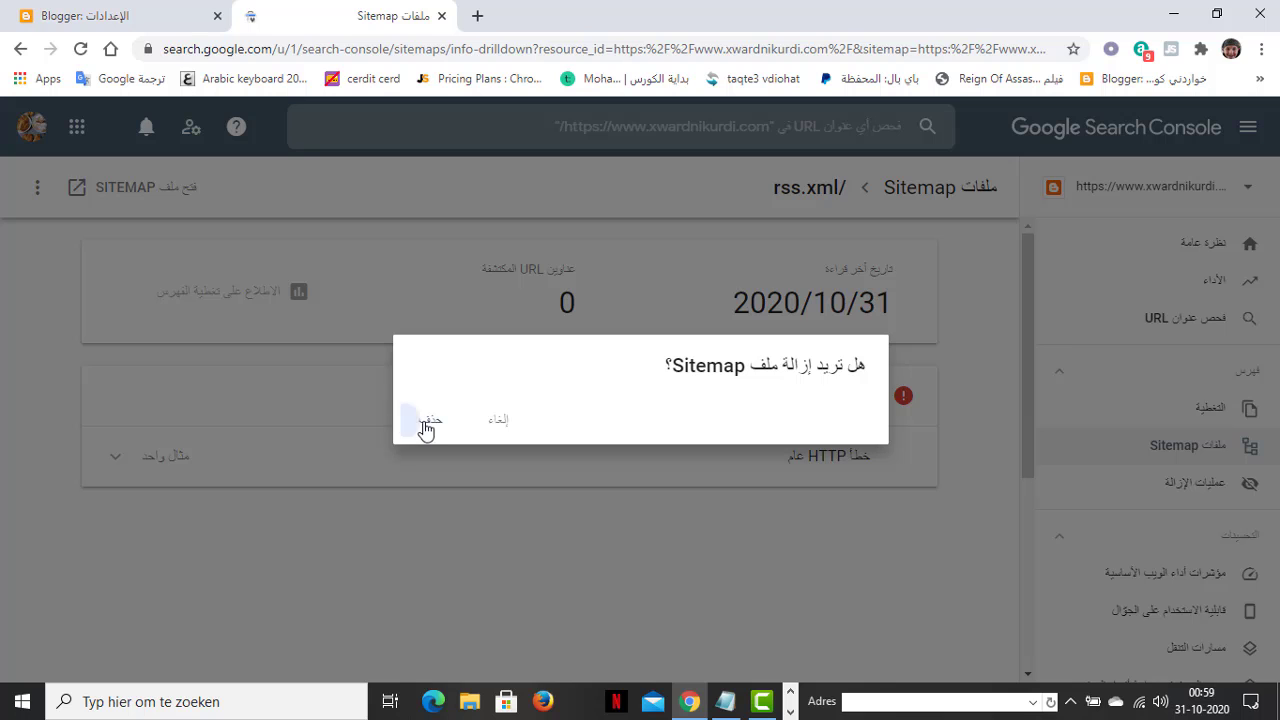
click(428, 421)
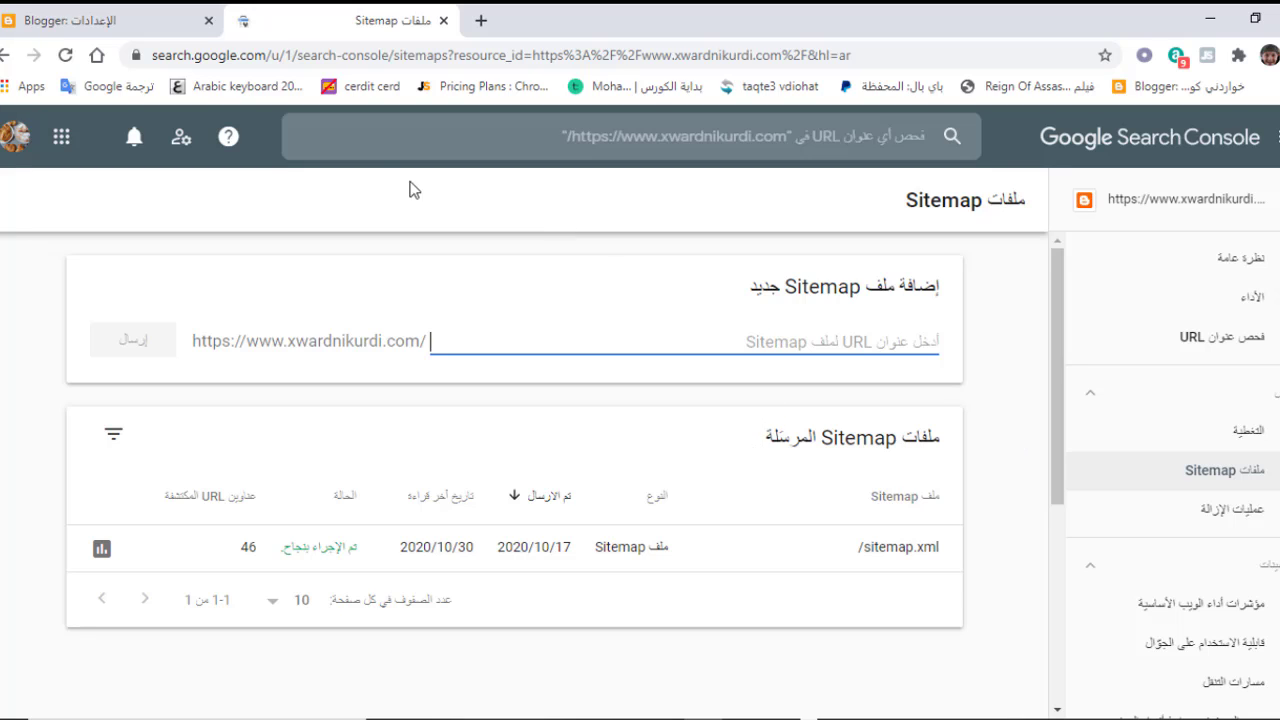
Step: Switch to the Blogger settings and look through the blog's settings from the basic to the general section
click(72, 19)
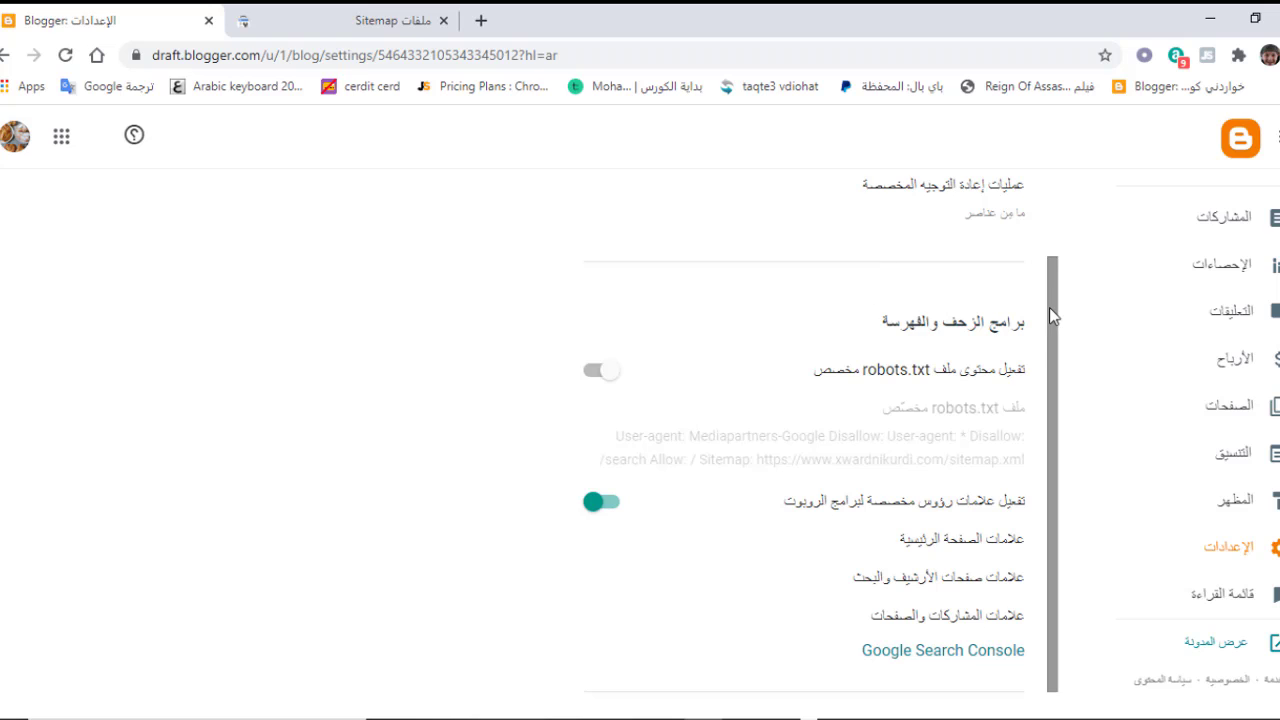
scroll(1050, 313, down, 2)
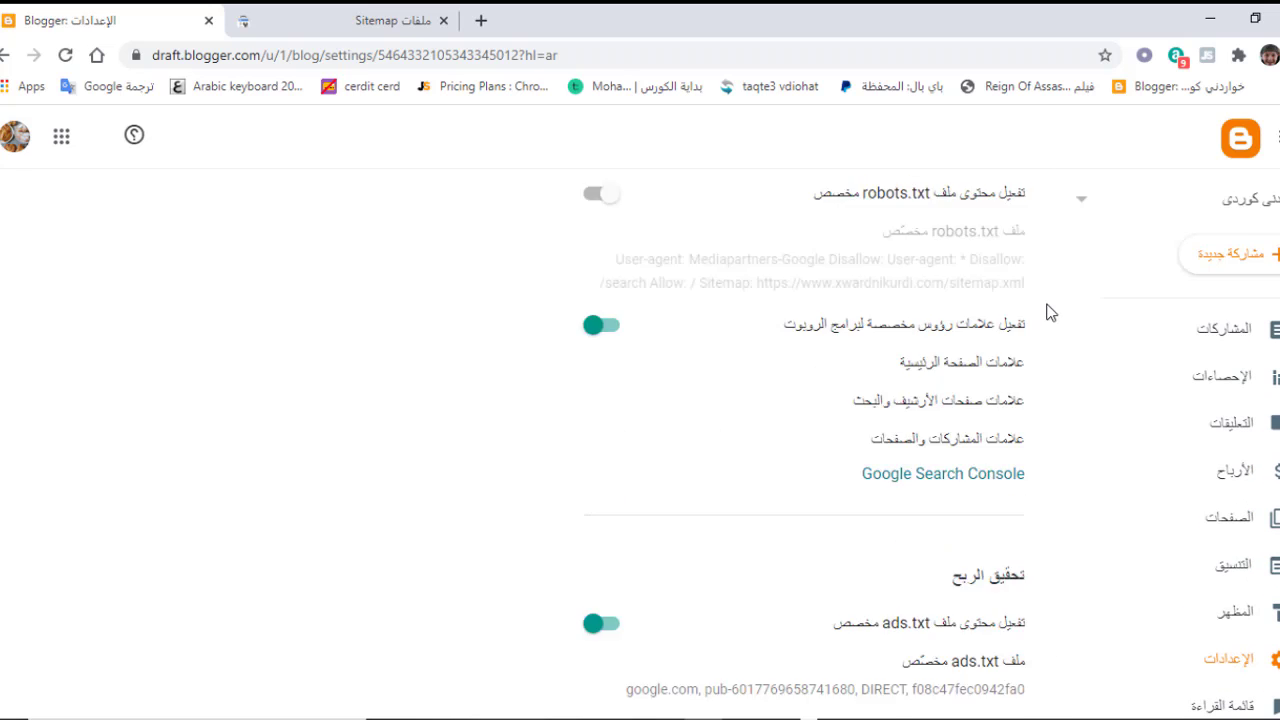
scroll(1048, 310, down, 10)
scroll(1087, 337, down, 2)
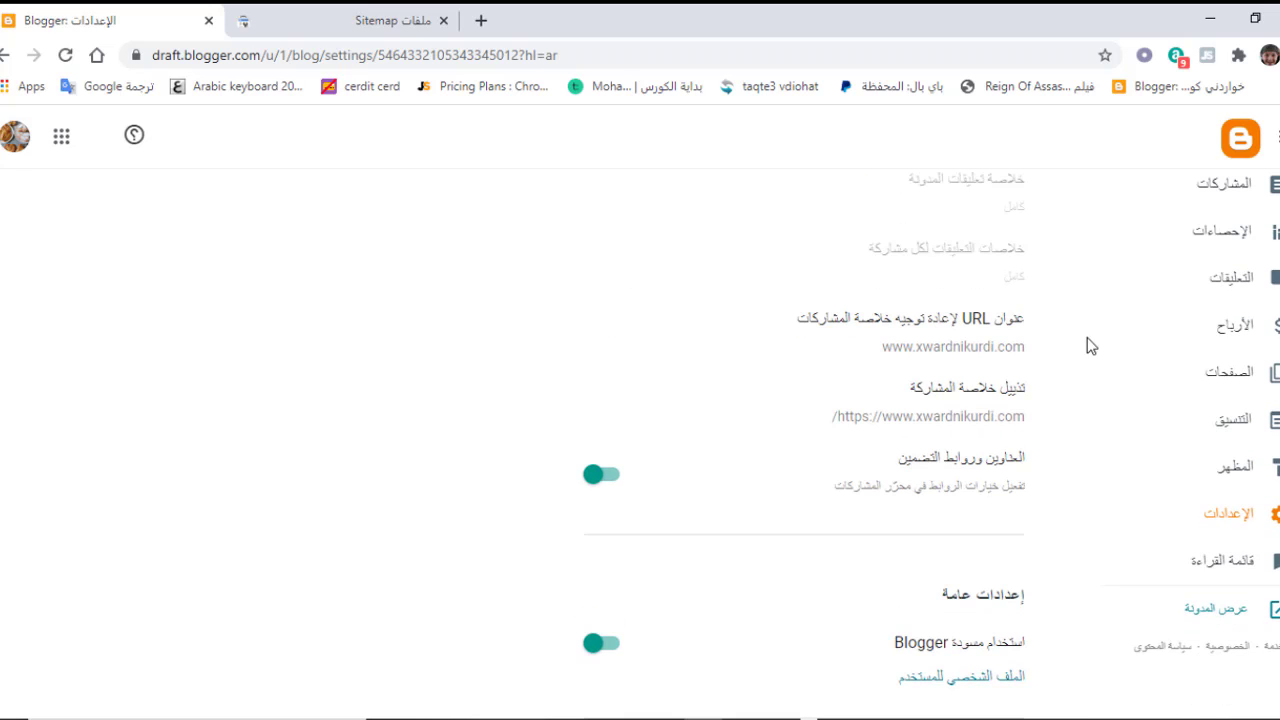
click(1238, 510)
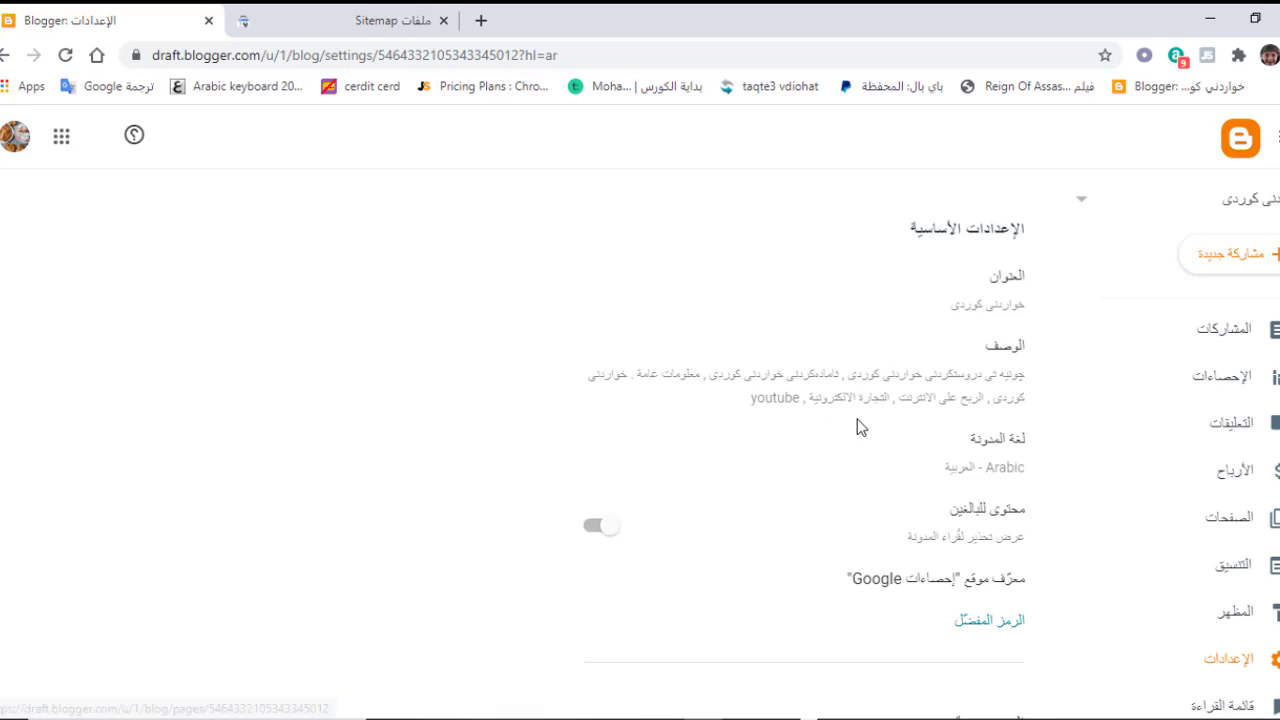
scroll(878, 426, down, 20)
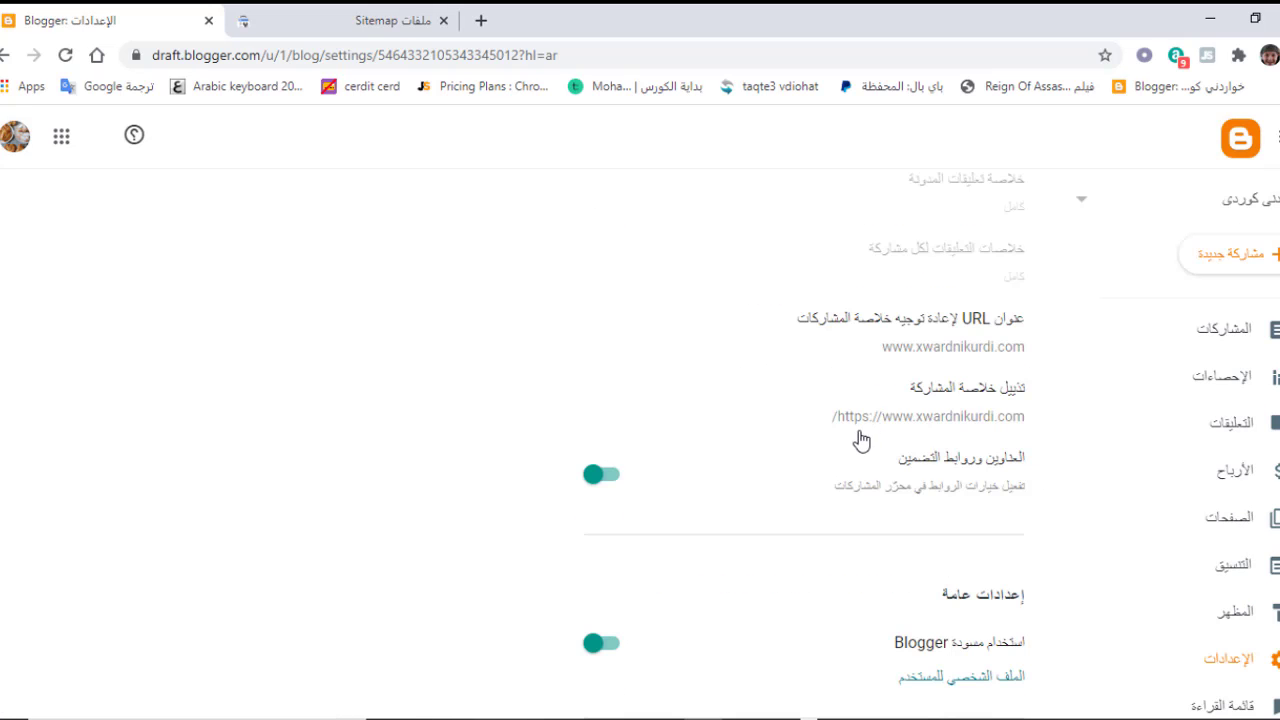
scroll(904, 469, up, 15)
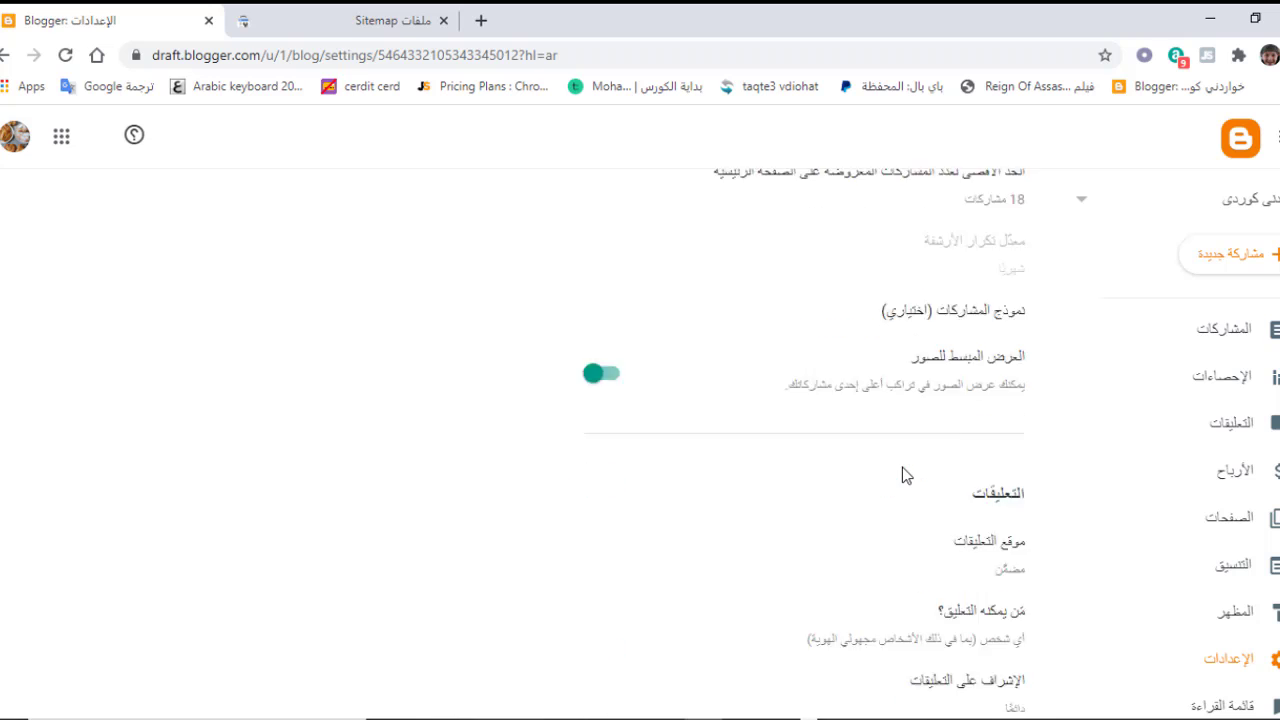
scroll(902, 467, down, 15)
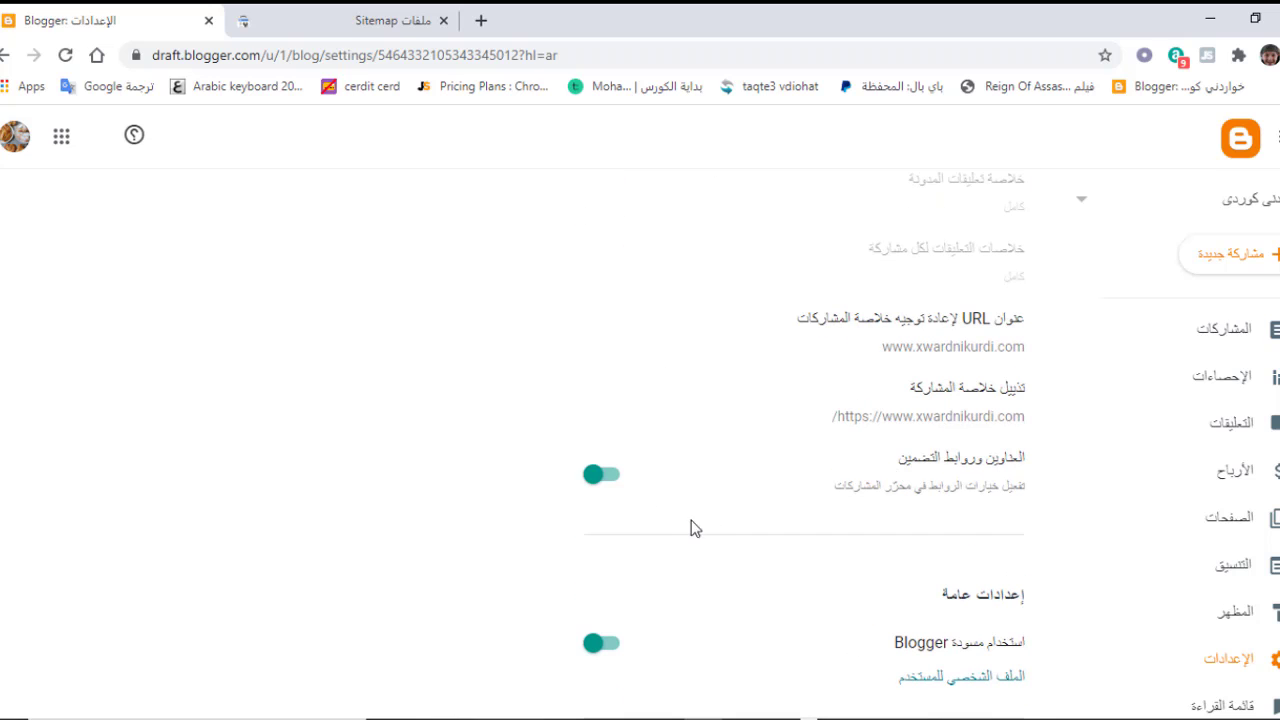
scroll(848, 486, up, 15)
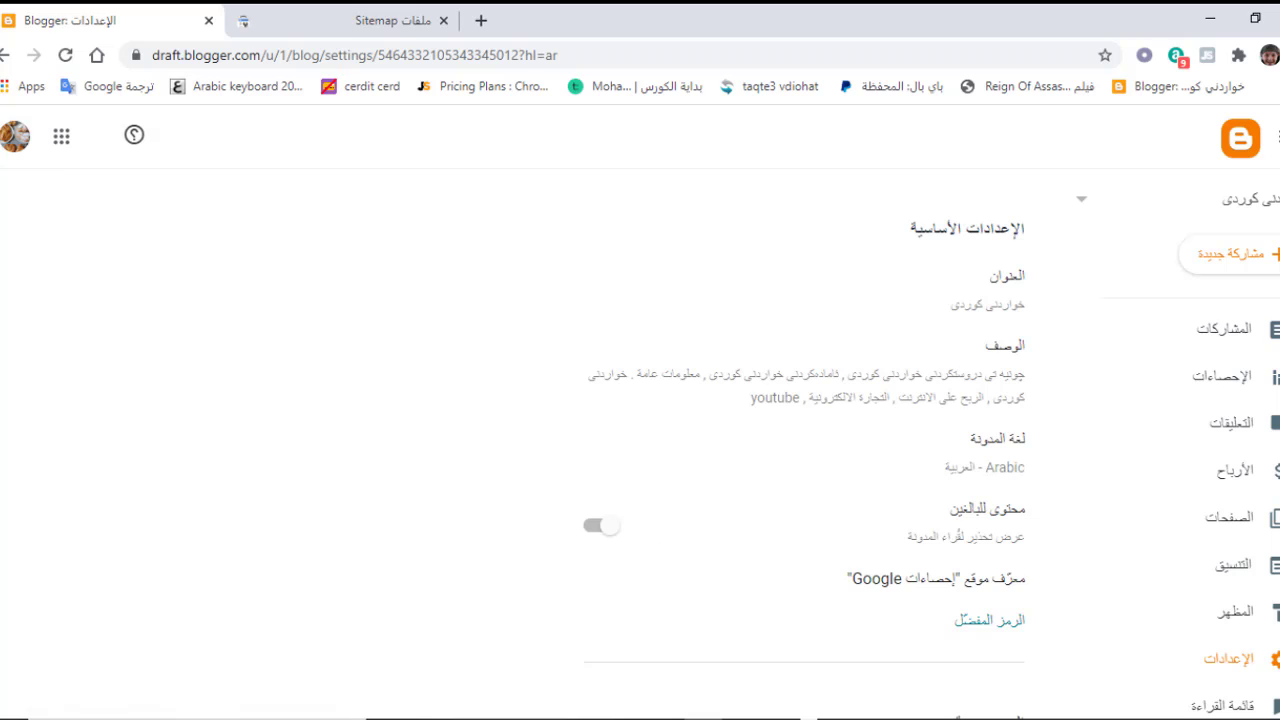
Step: Enable custom robots.txt content in the blog's crawlers and indexing settings
scroll(3, 280, down, 5)
scroll(3, 287, down, 8)
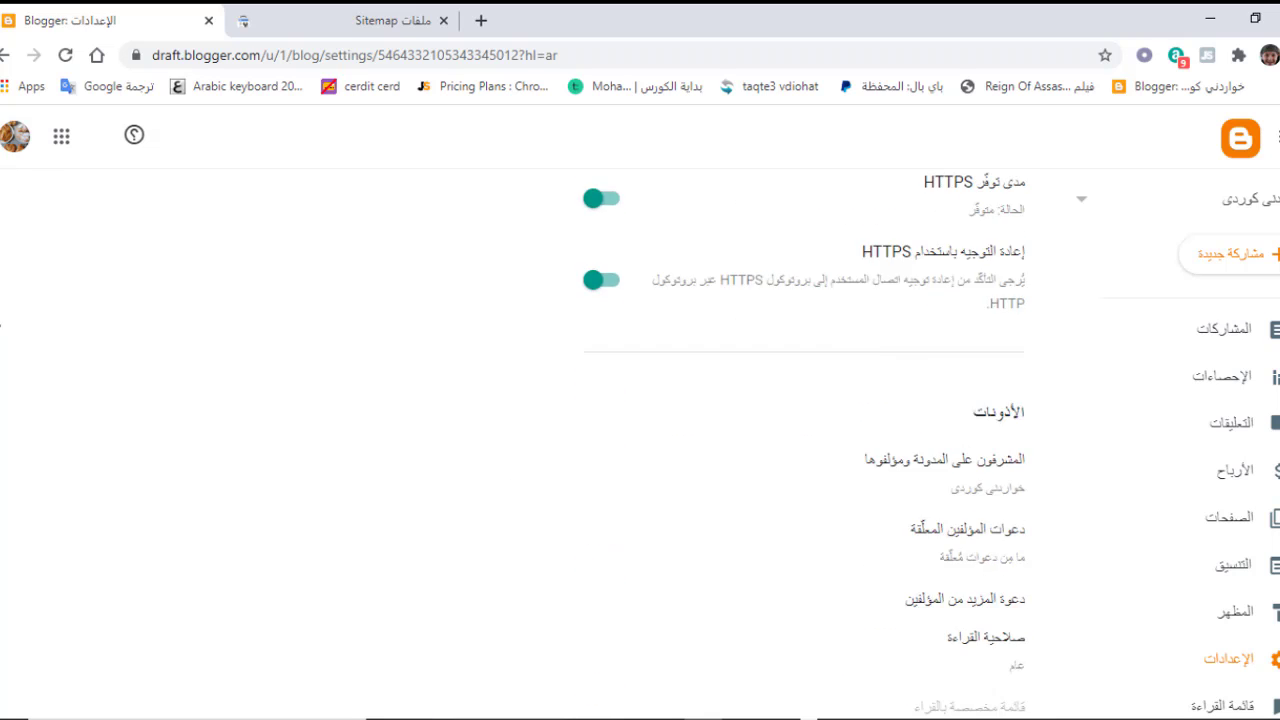
scroll(800, 440, down, 4)
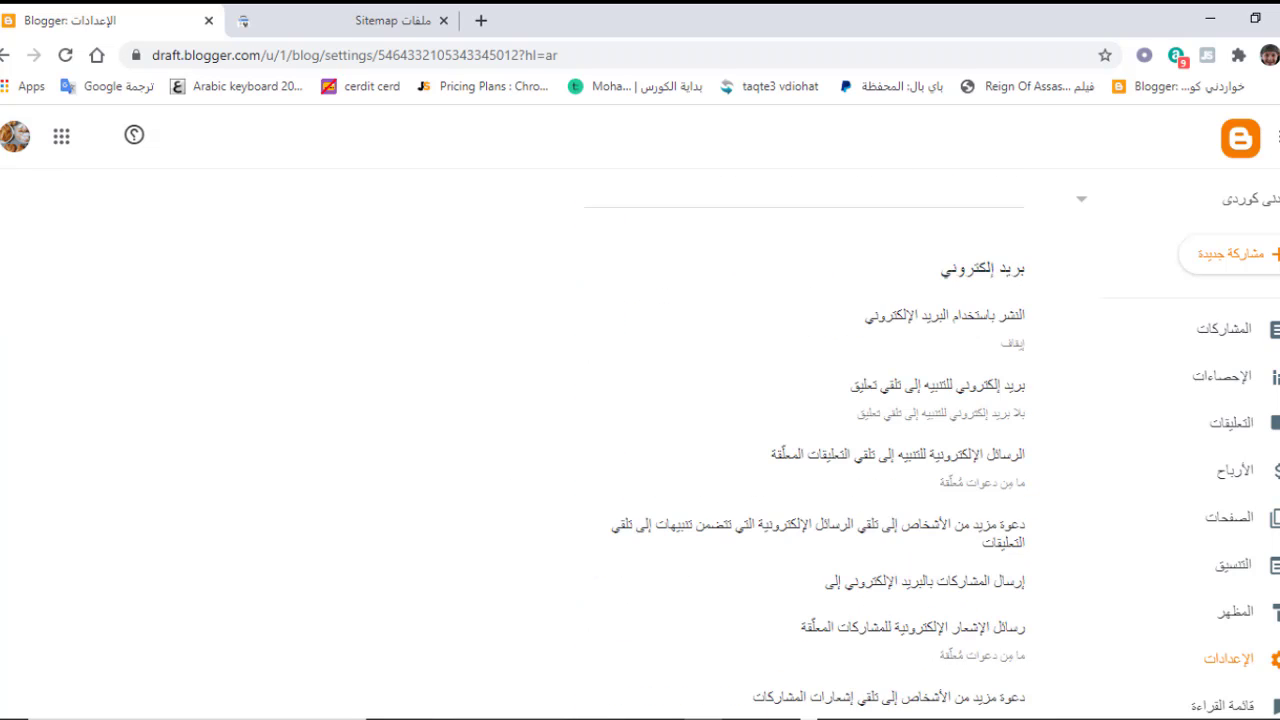
scroll(805, 454, down, 14)
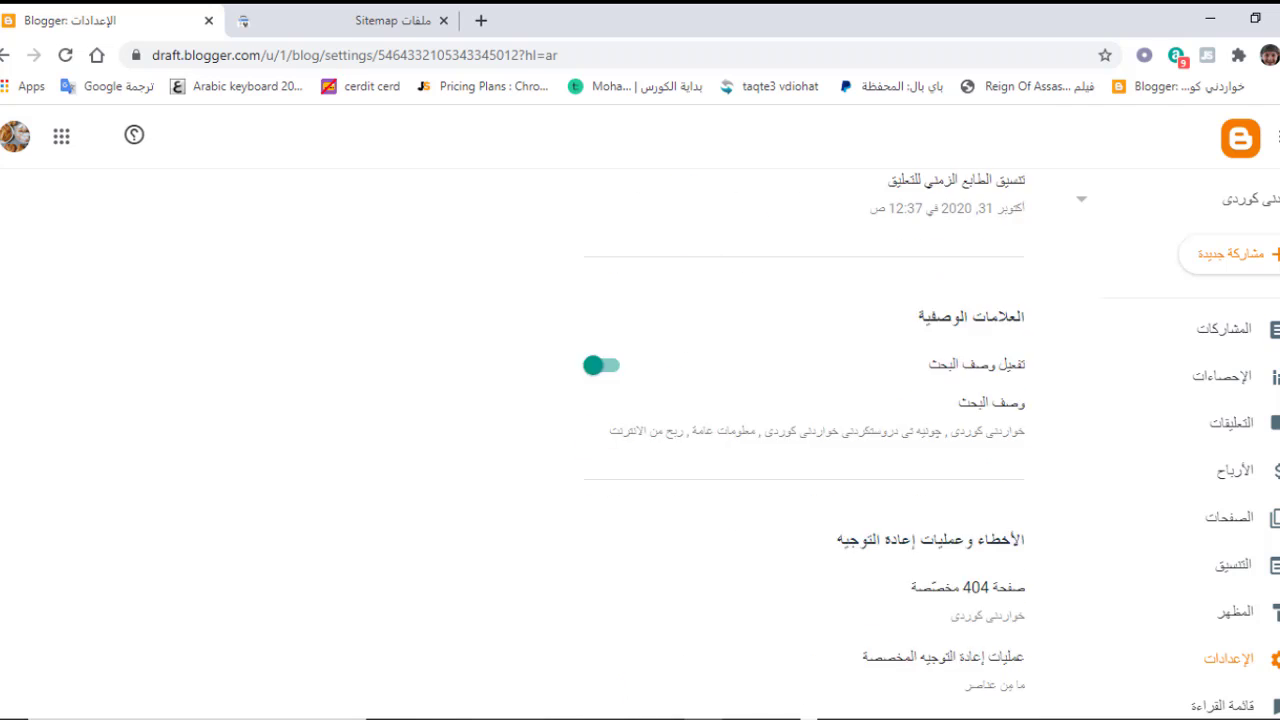
scroll(800, 450, down, 2)
scroll(800, 450, up, 3)
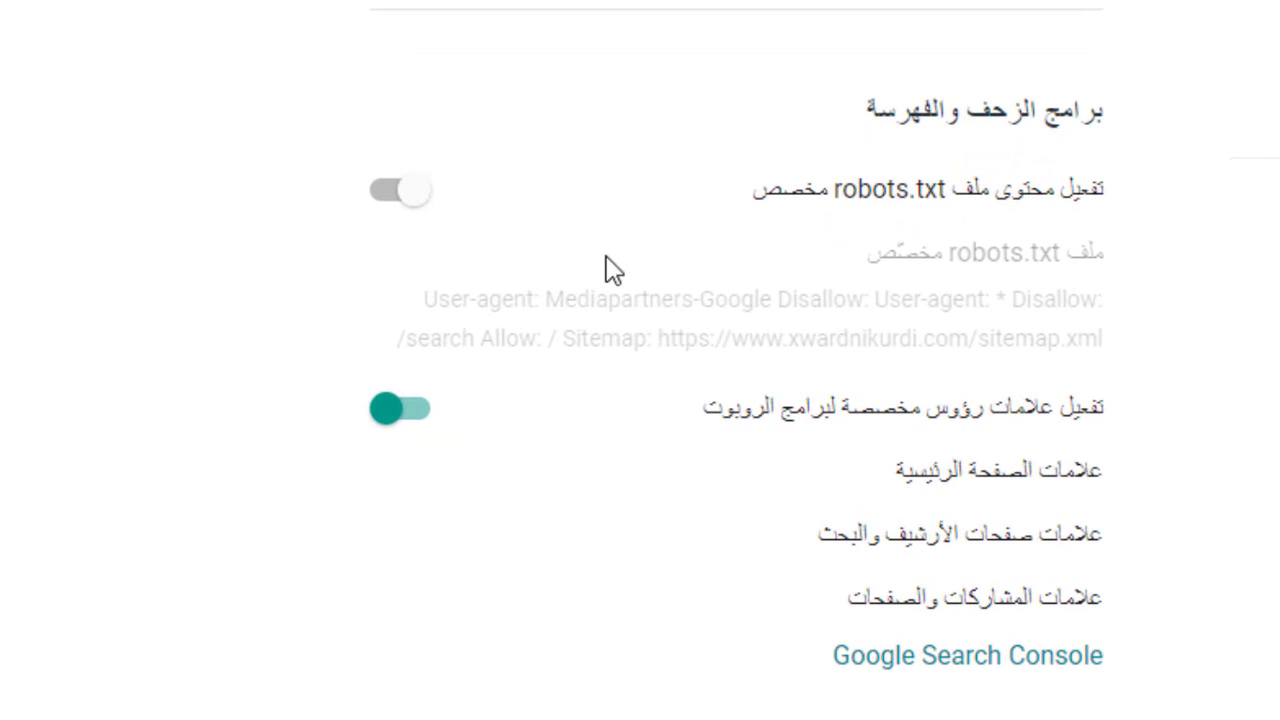
click(370, 193)
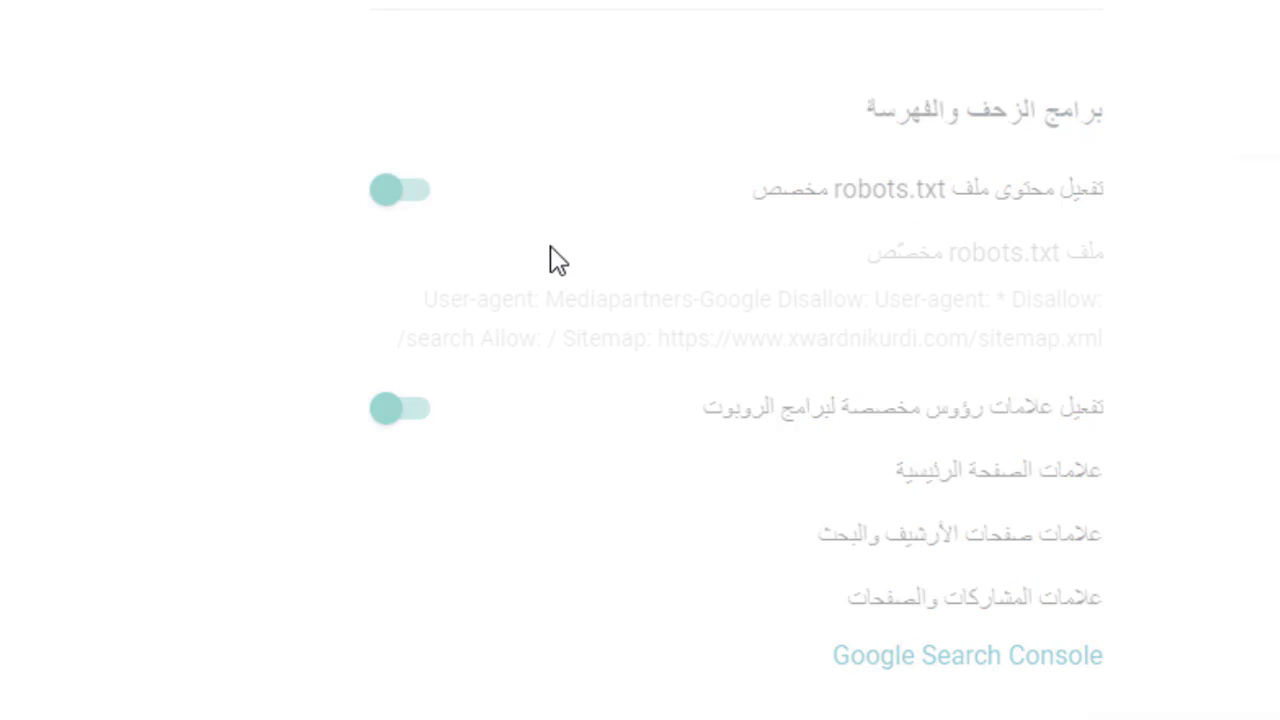
Step: Open the custom robots.txt content in Blogger, compare it with the Notepad template's rules and sitemap address, and save it
click(775, 324)
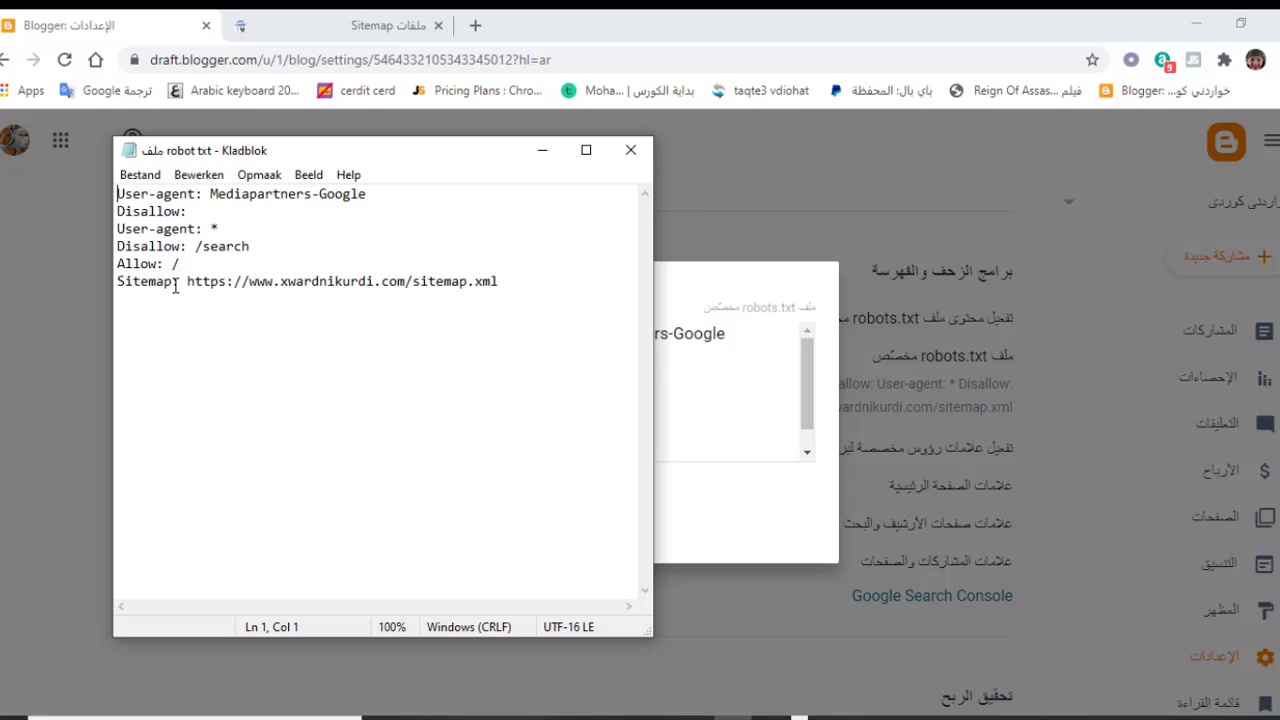
drag(185, 281, 404, 284)
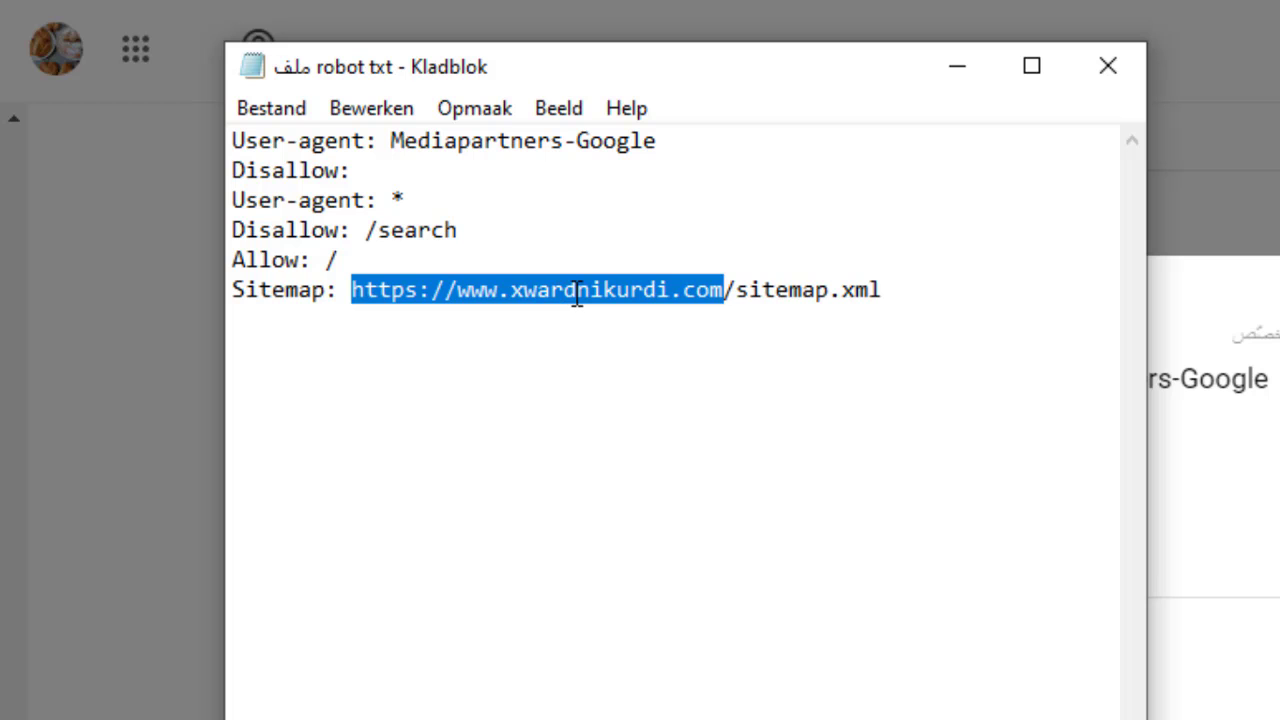
click(485, 344)
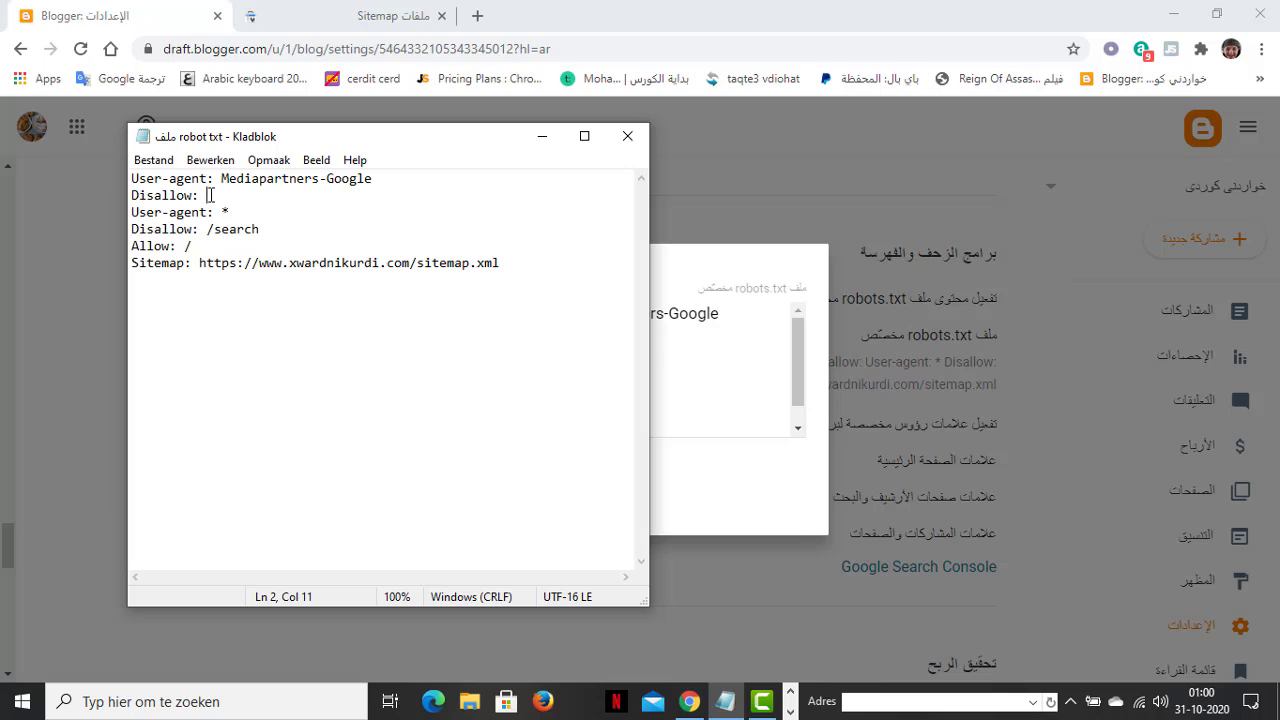
click(627, 136)
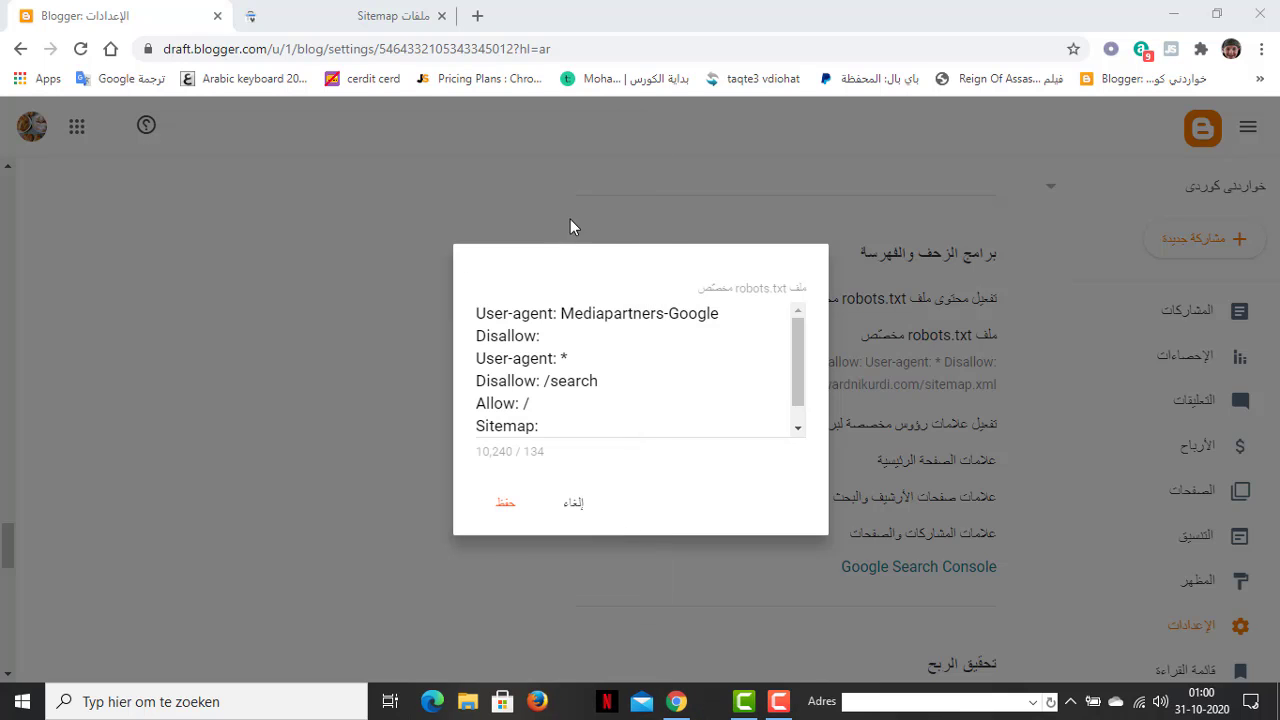
click(509, 503)
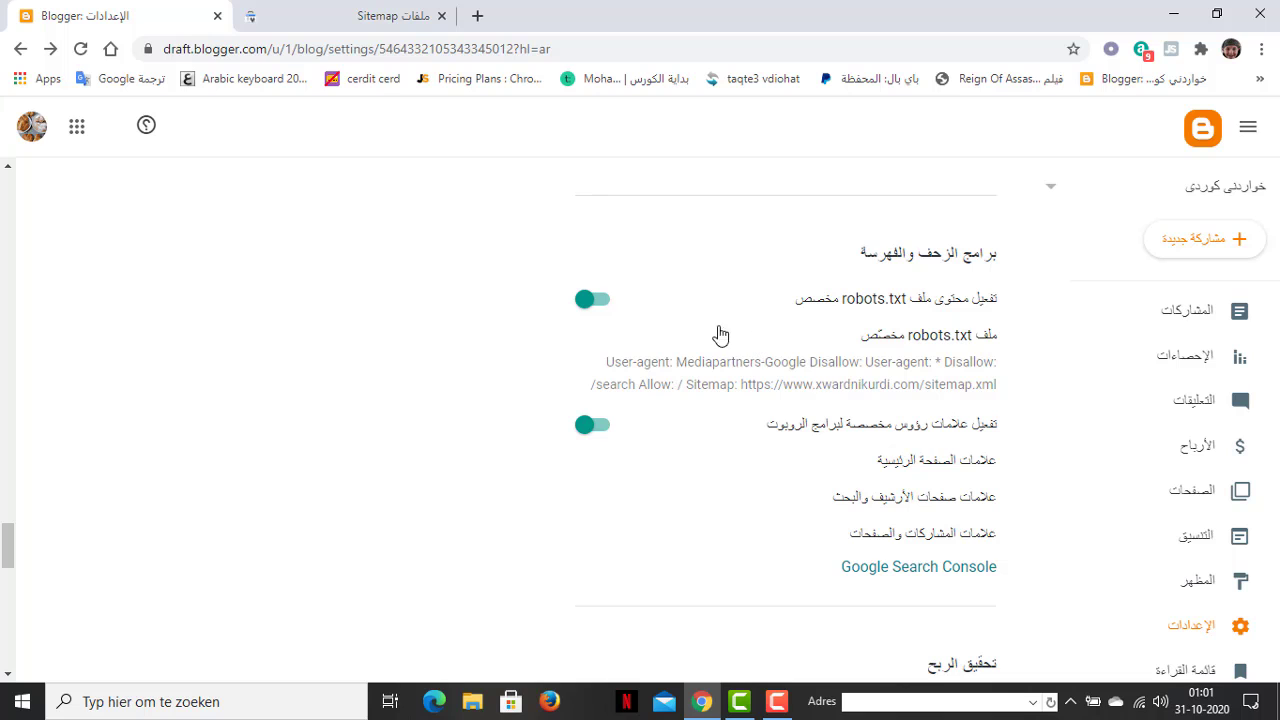
Step: Glance at the submitted sitemaps in Search Console, and switch Blogger's custom robots.txt content off and back on
click(398, 25)
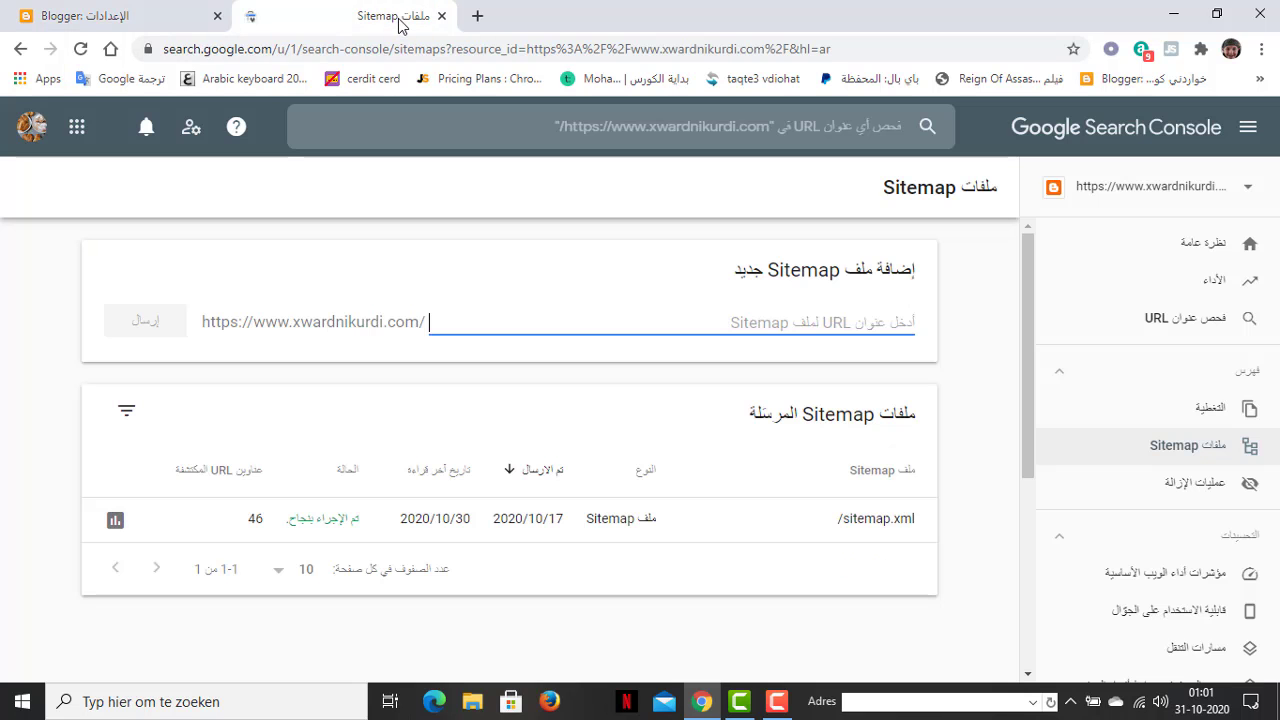
click(148, 25)
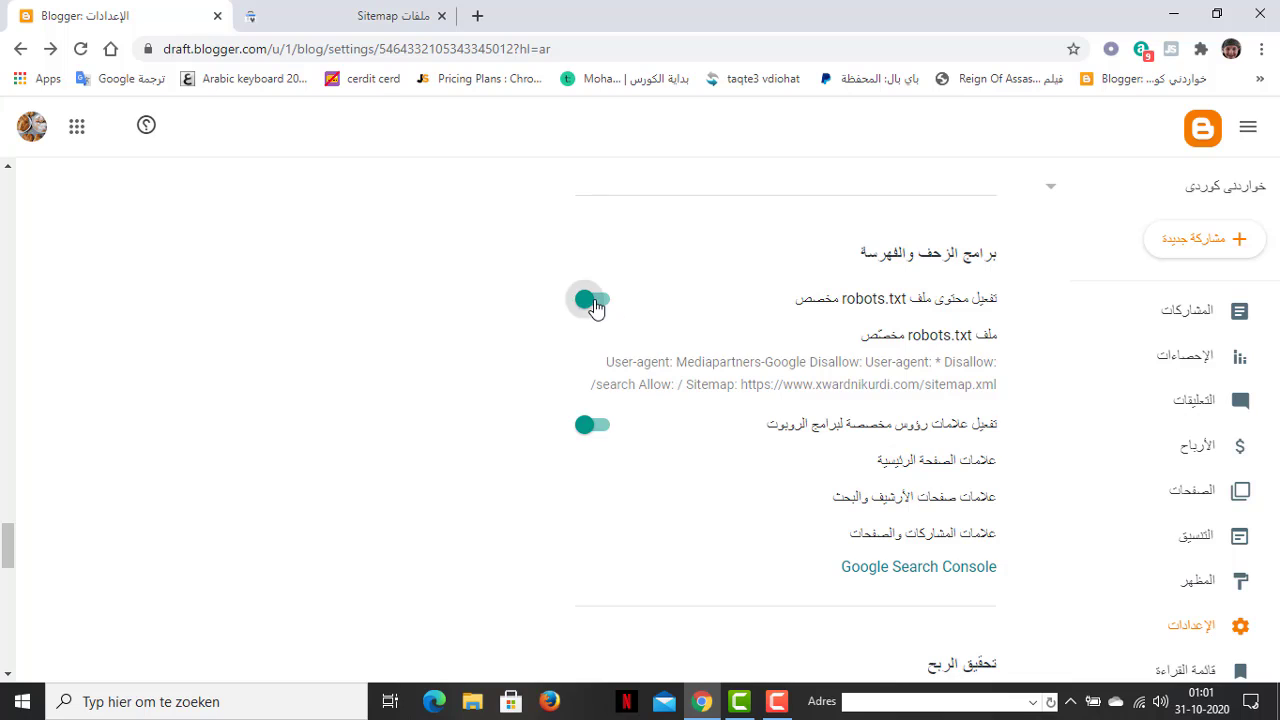
click(594, 301)
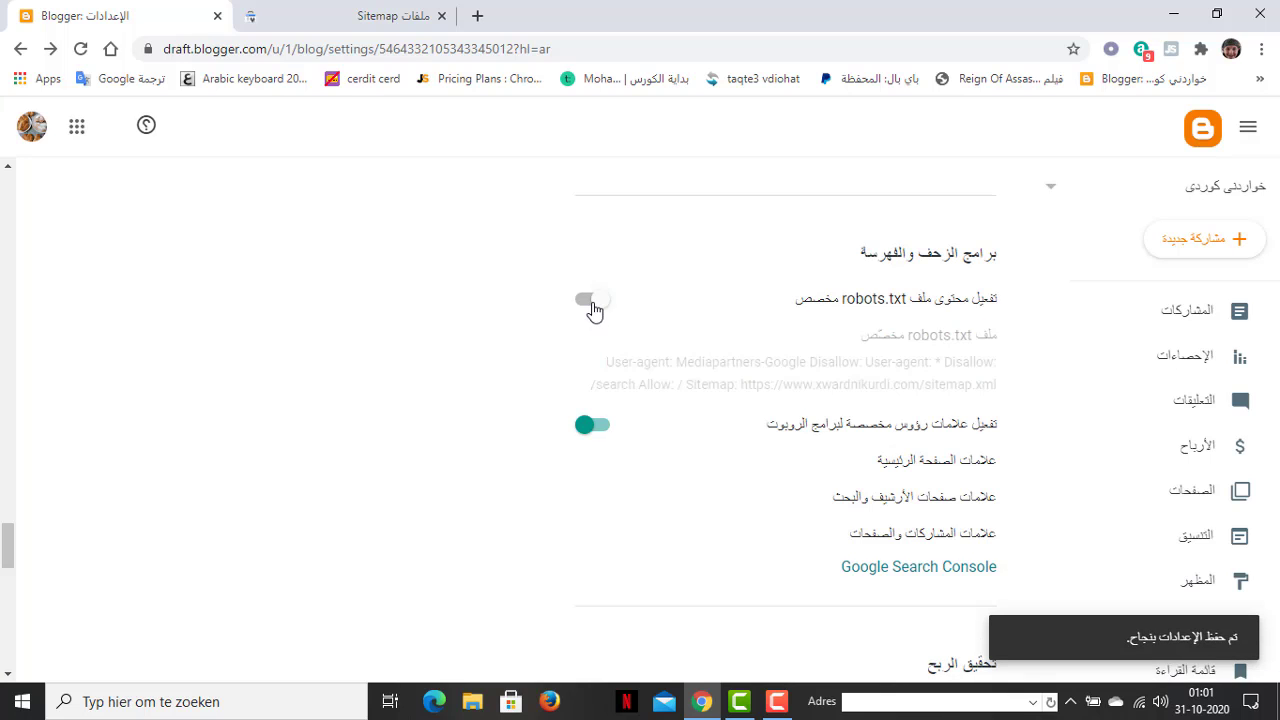
click(594, 303)
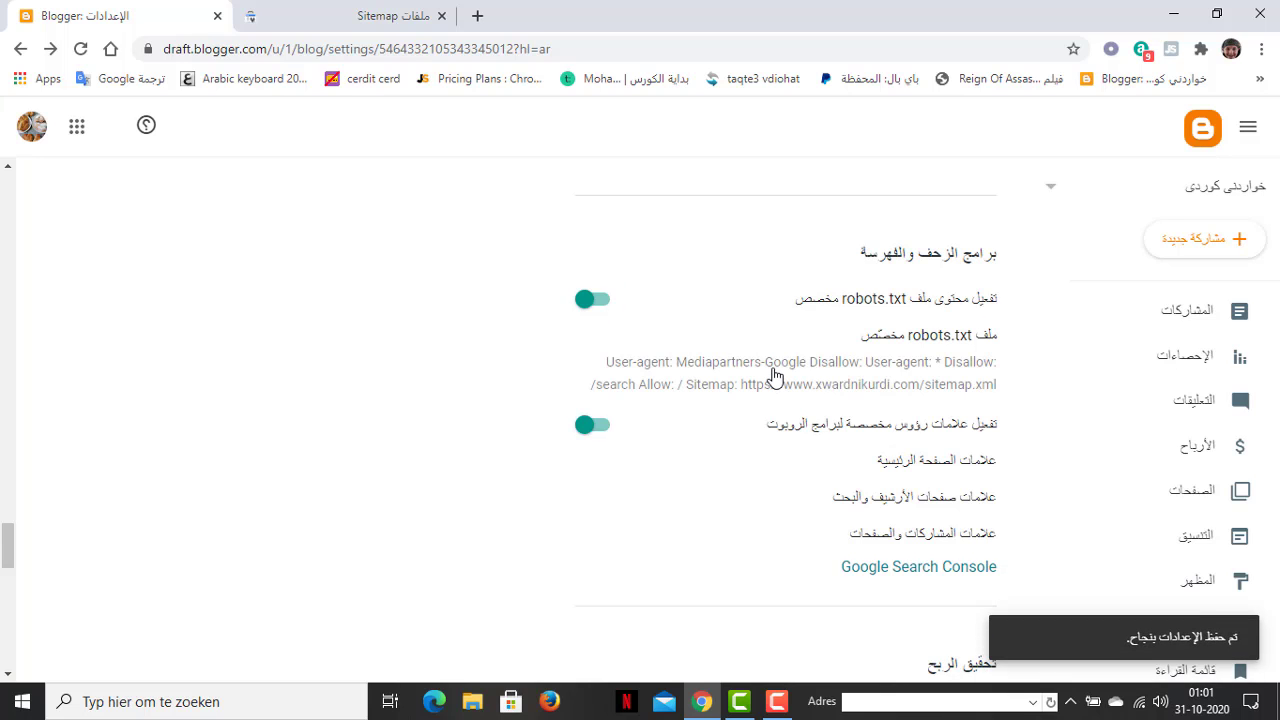
Step: Copy the entire text of the blog's custom robots.txt file and save the file's content
click(692, 372)
drag(542, 425, 486, 380)
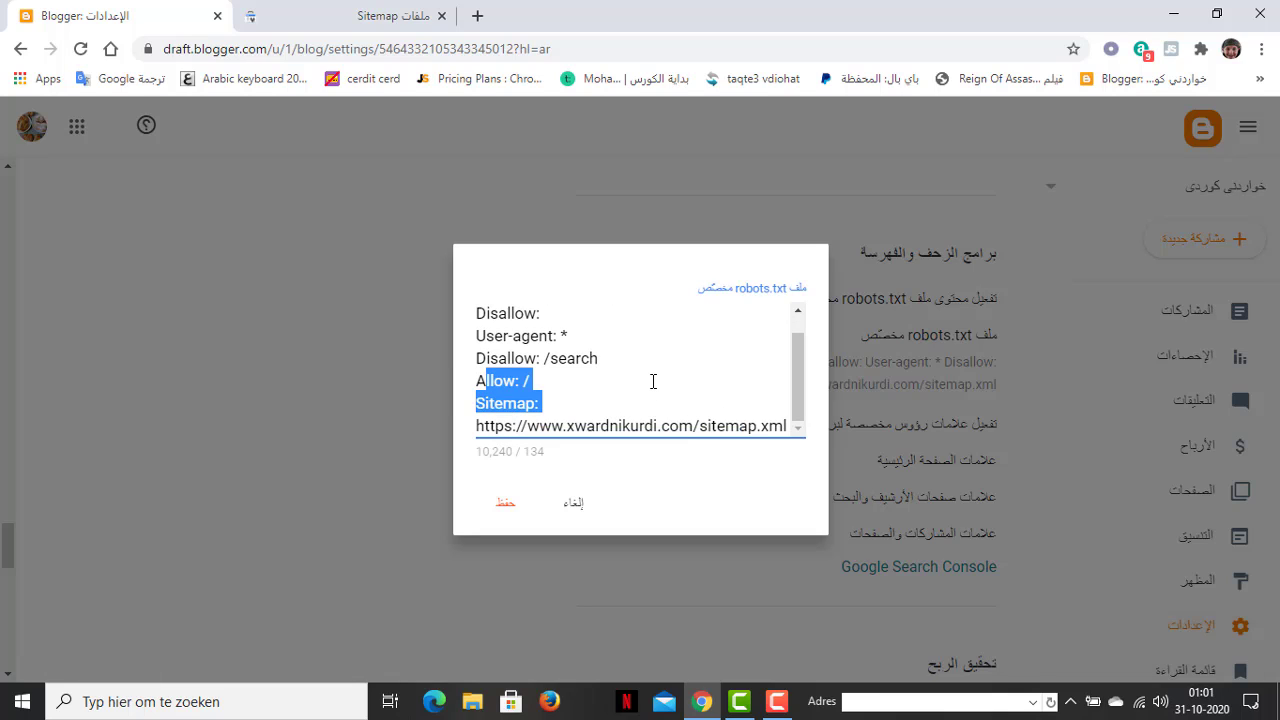
click(653, 381)
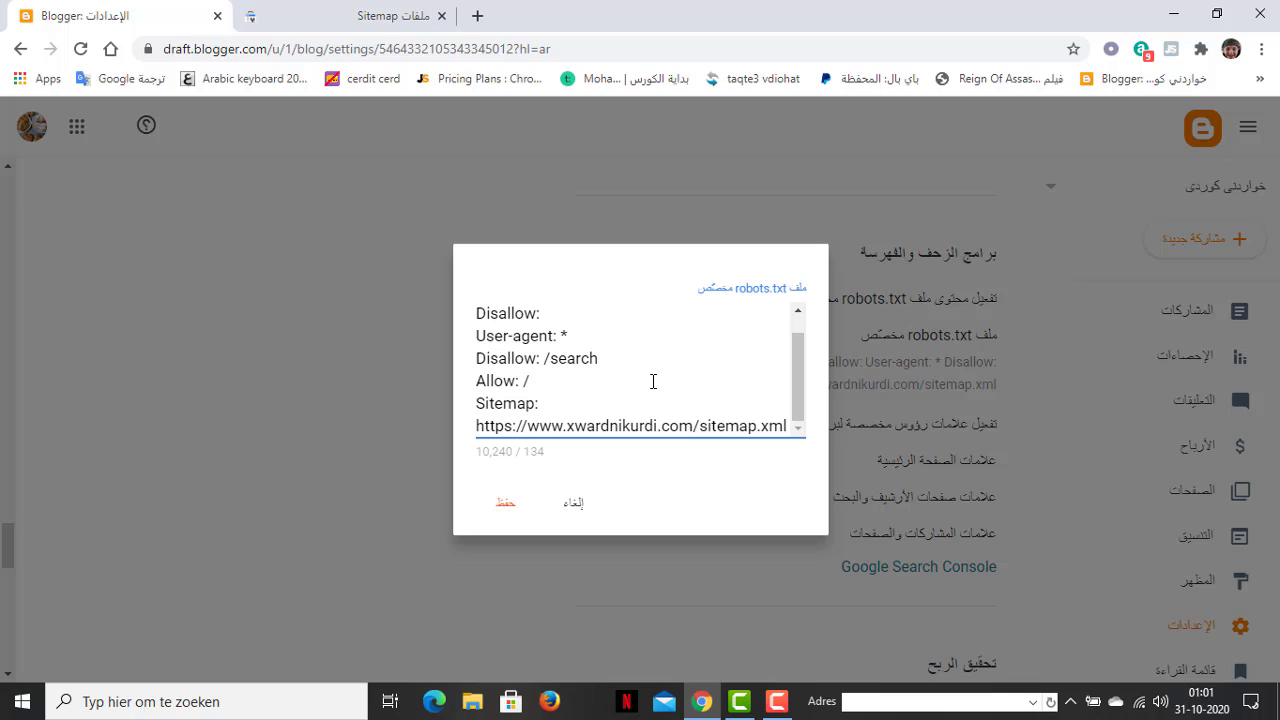
key(ctrl+a)
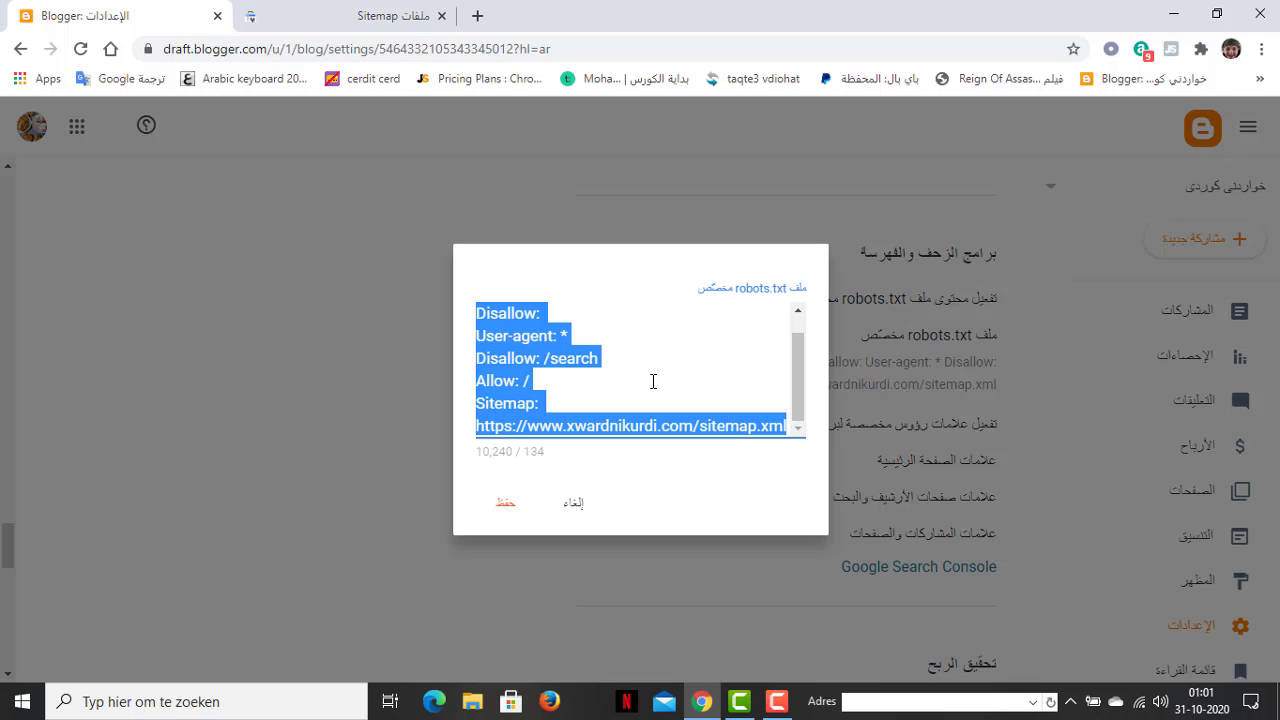
right_click(560, 350)
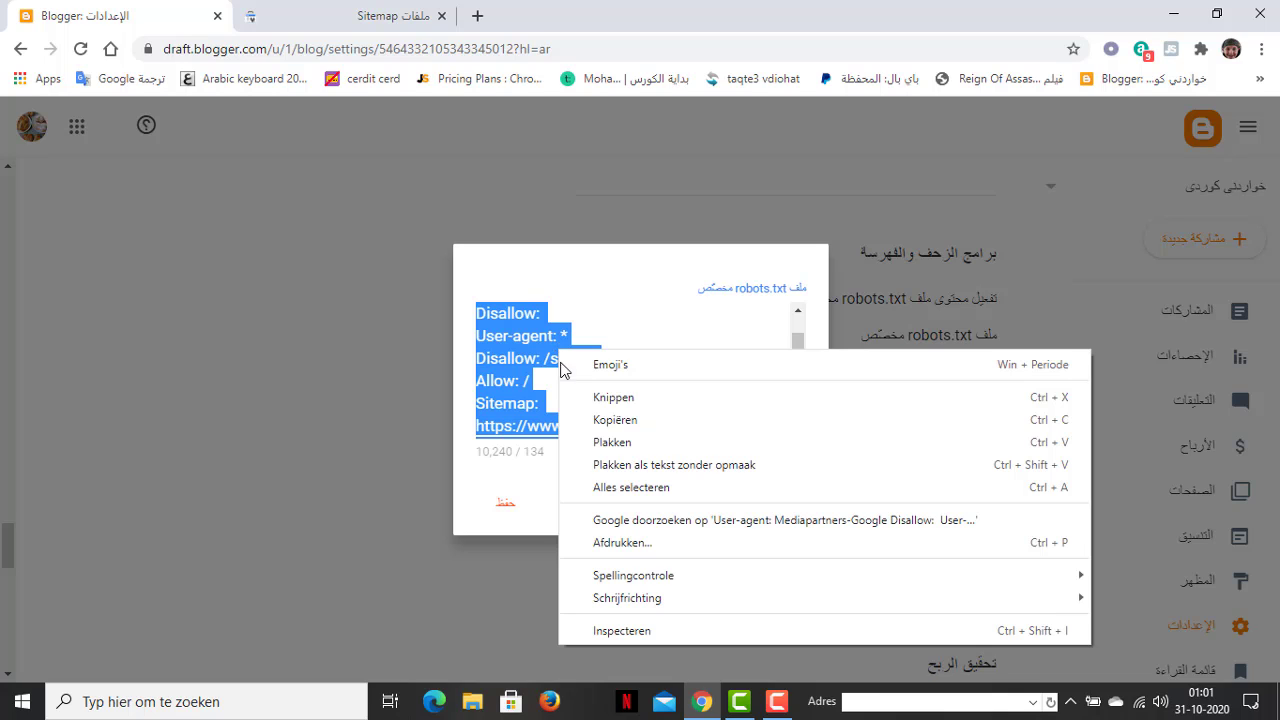
click(621, 418)
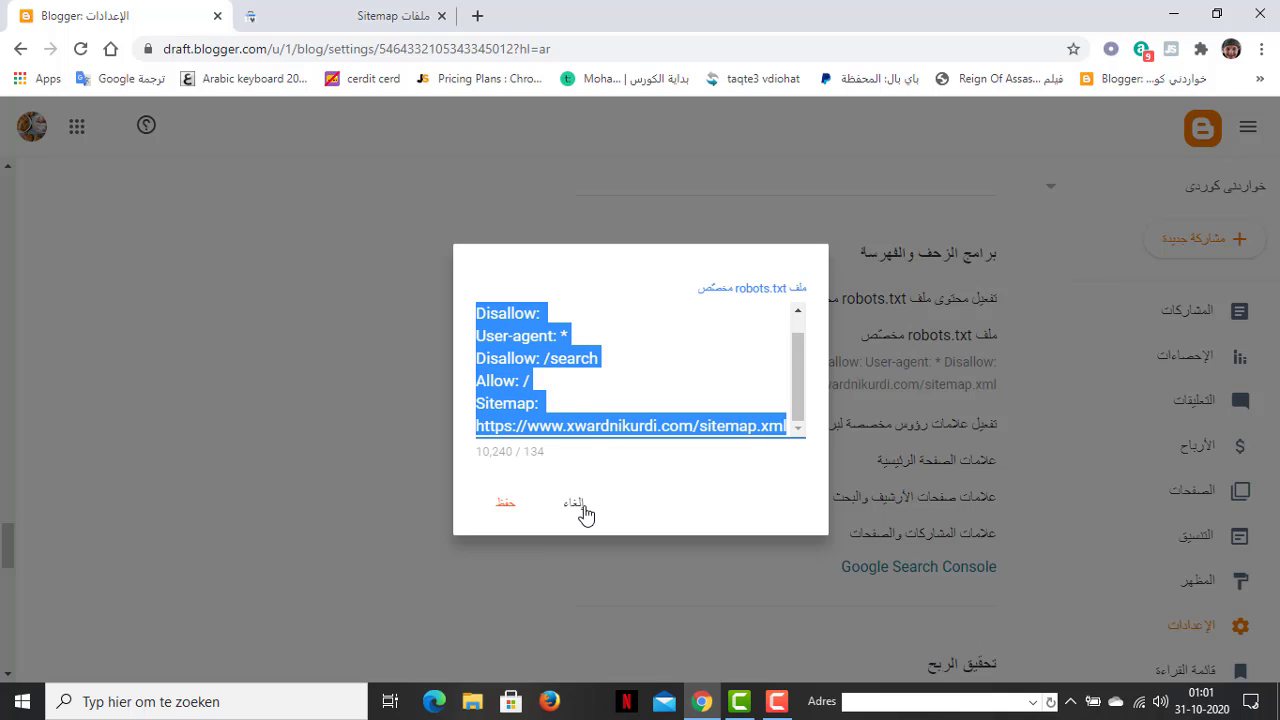
click(686, 346)
click(505, 508)
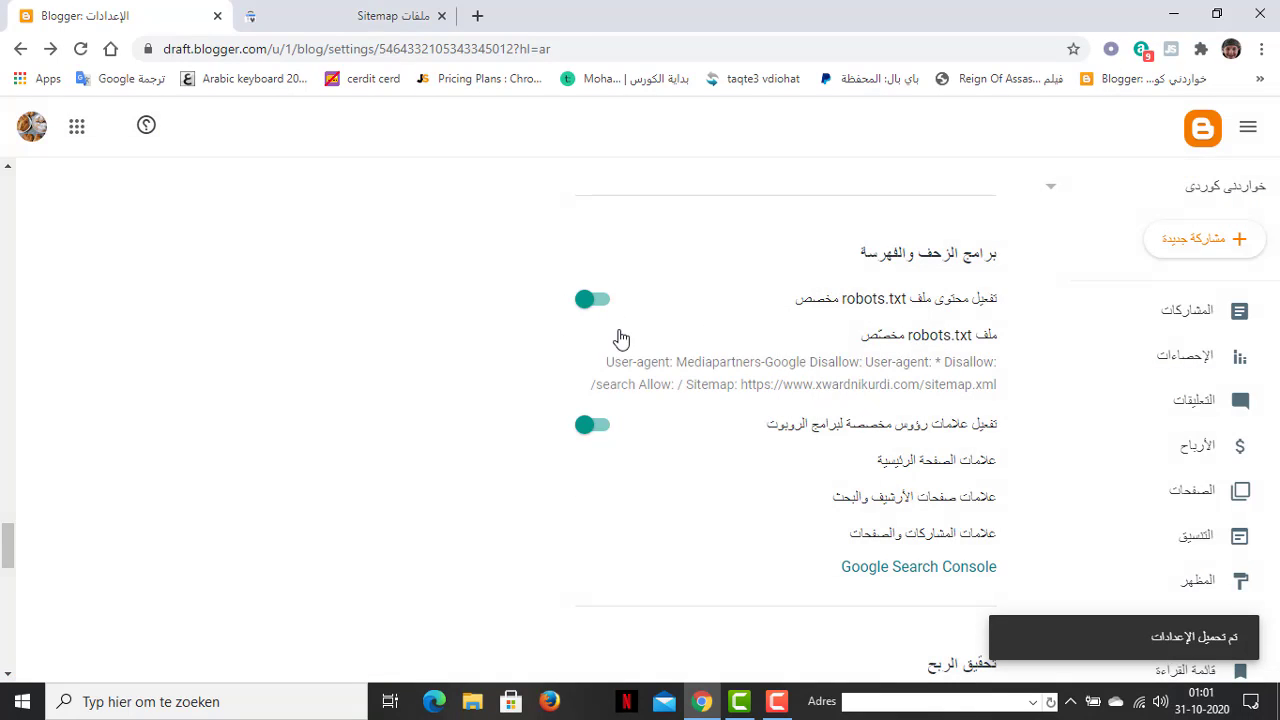
Step: Switch to Search Console, expand the legacy tools and reports section, and open its additional help information
click(397, 20)
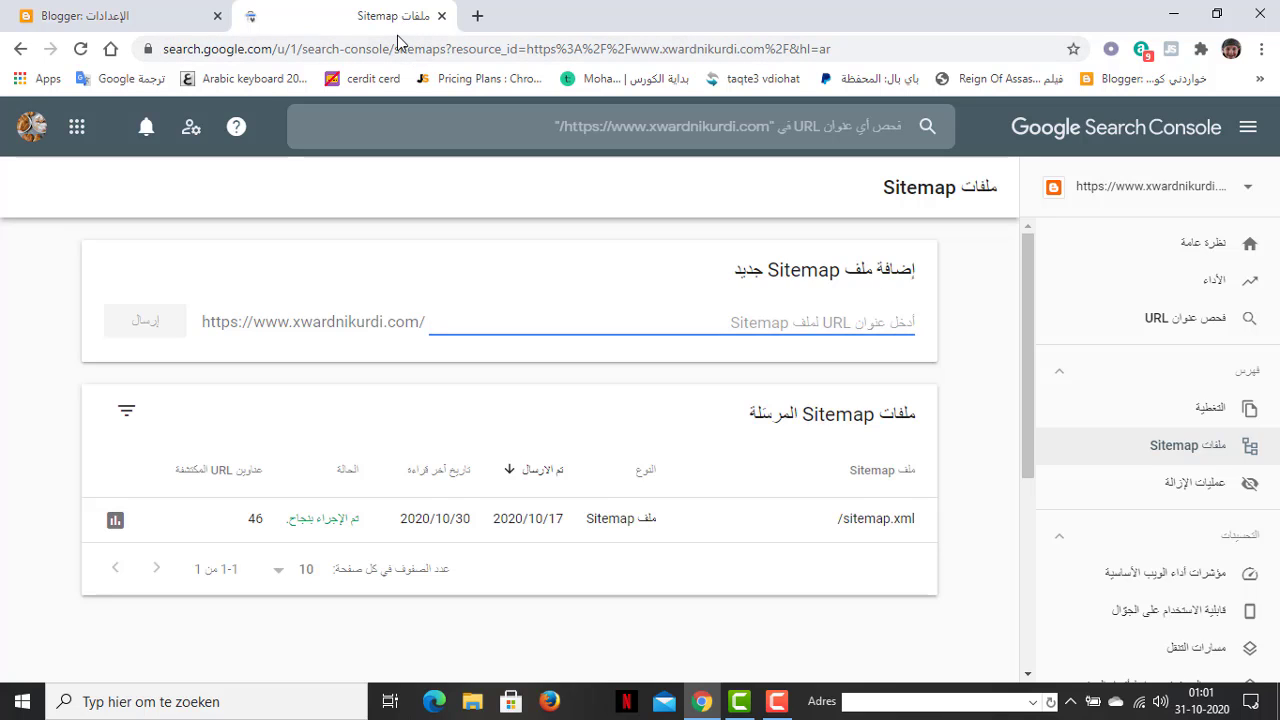
scroll(1216, 405, down, 3)
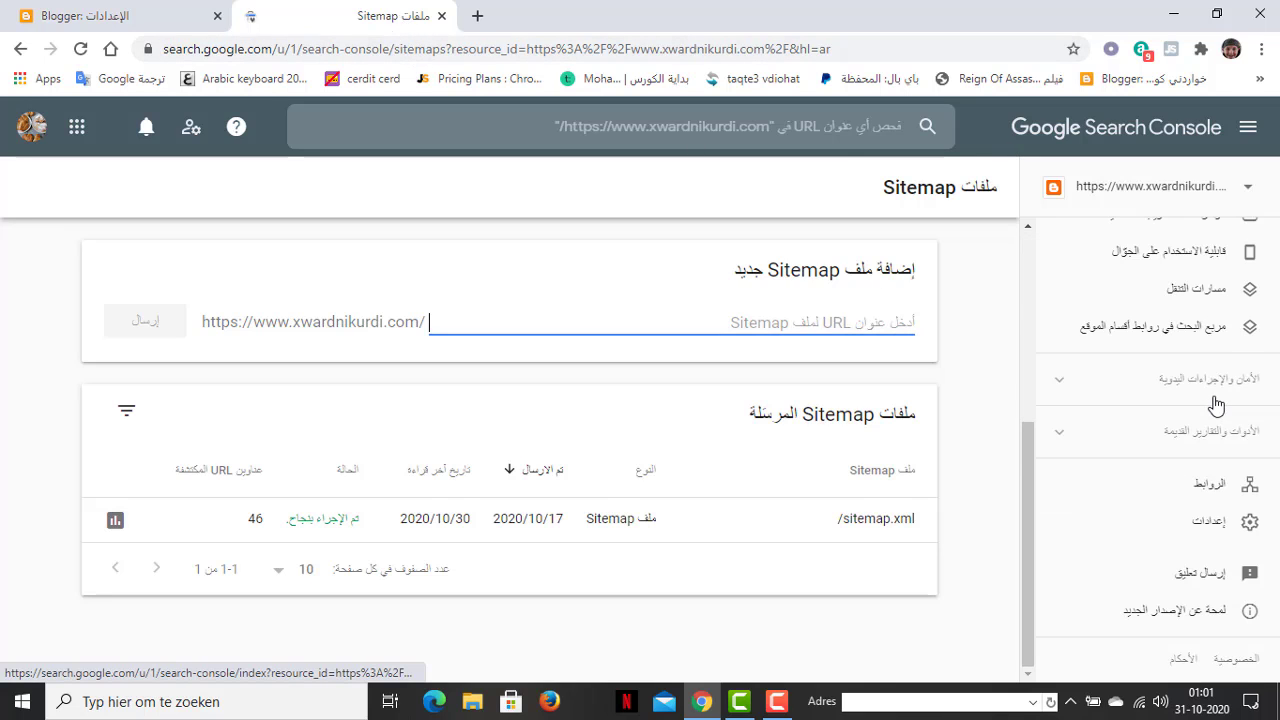
click(1217, 406)
scroll(1146, 391, down, 4)
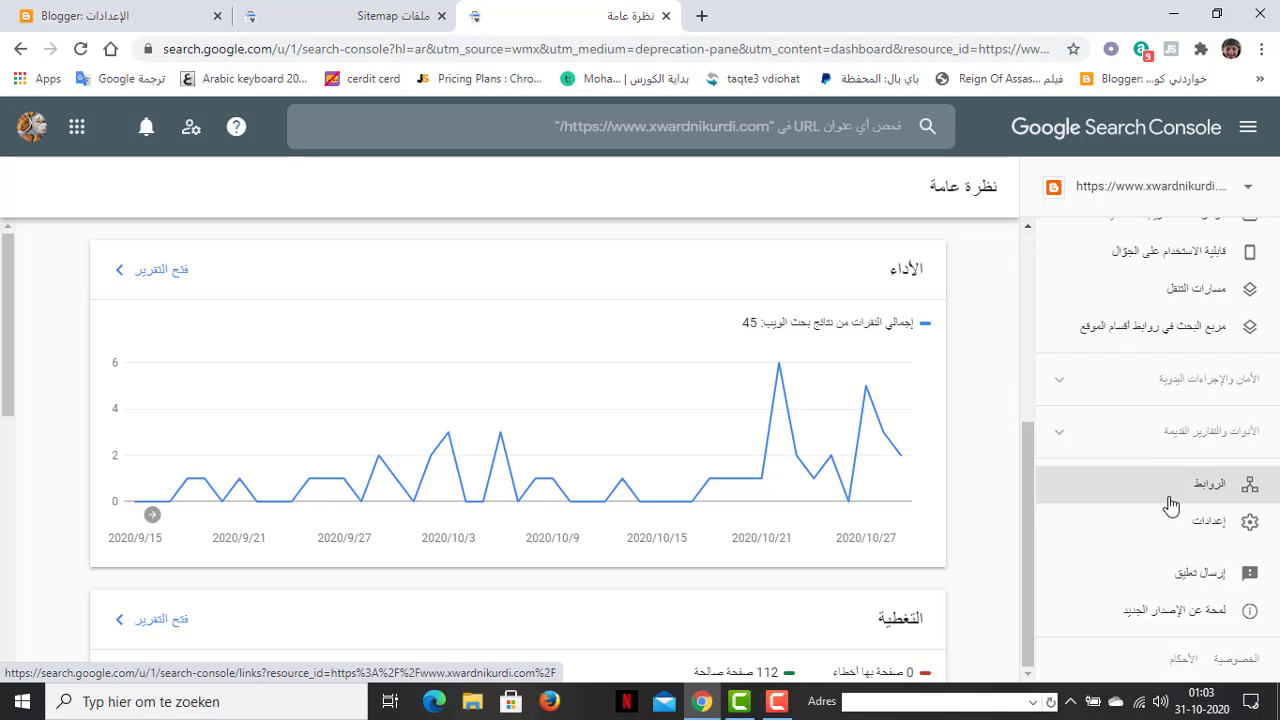
click(1058, 438)
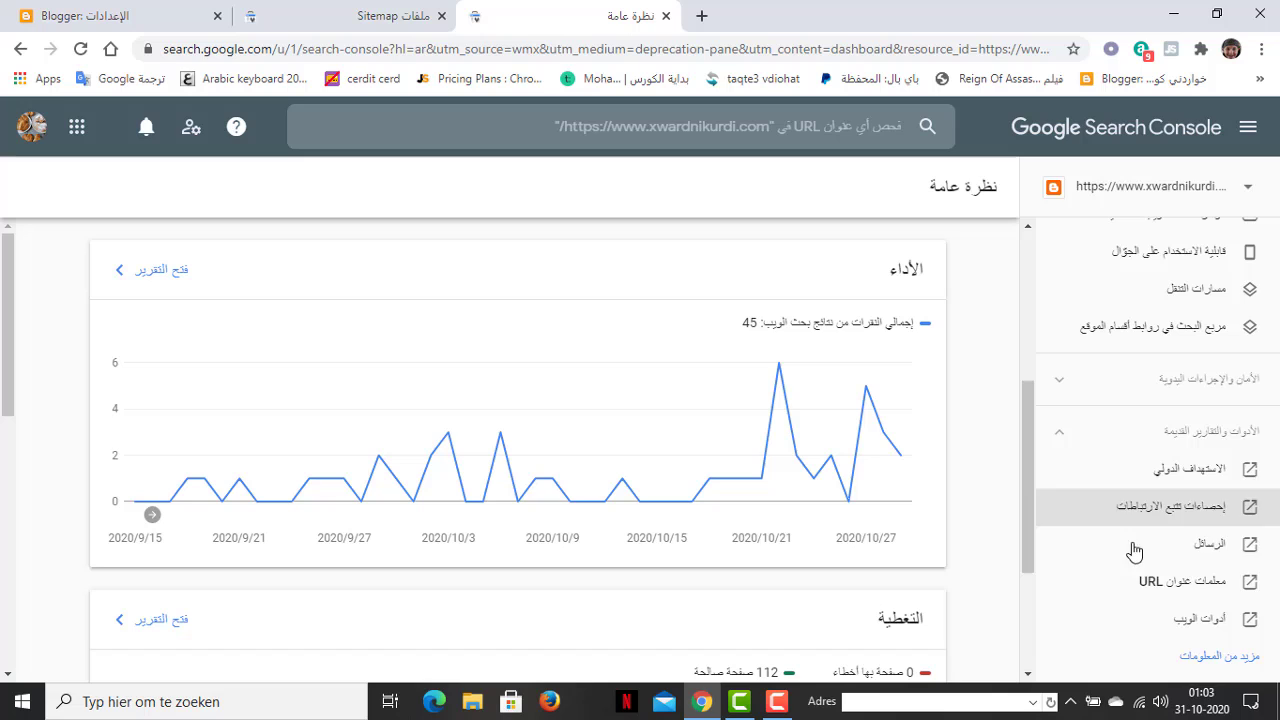
click(1217, 658)
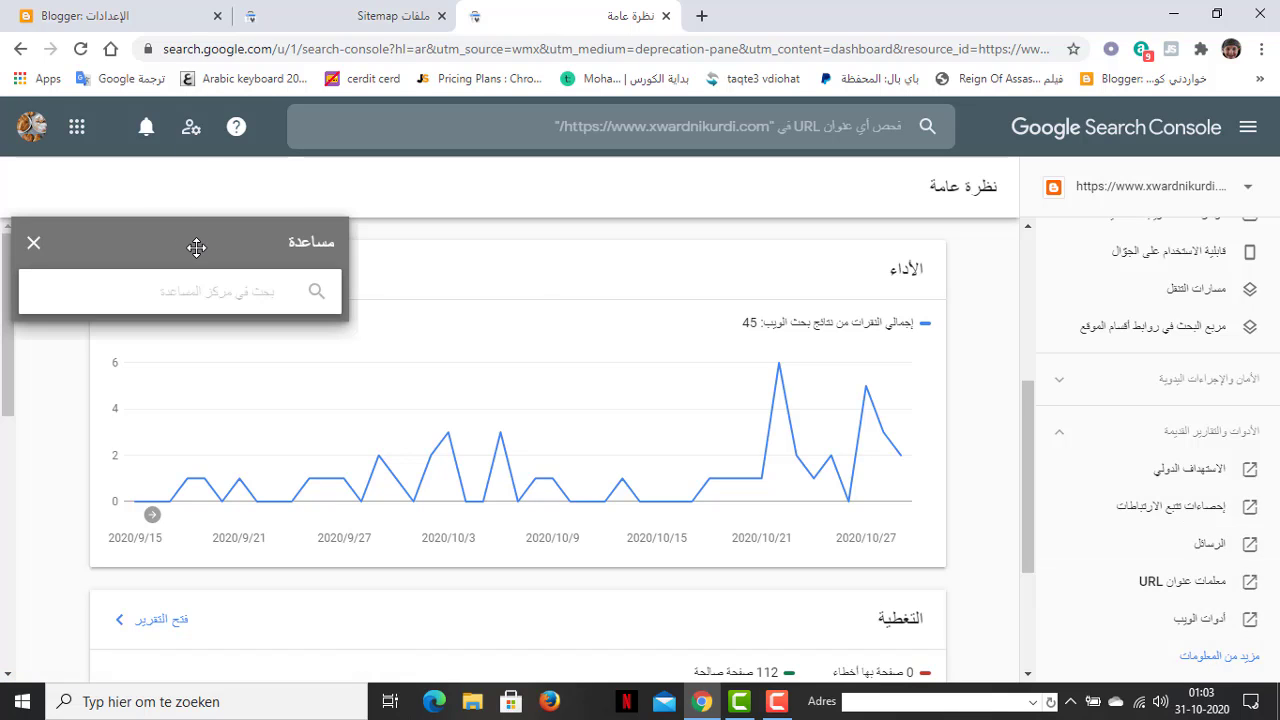
Step: Open the robots.txt testing tool linked in the Search Console help
drag(196, 246, 774, 214)
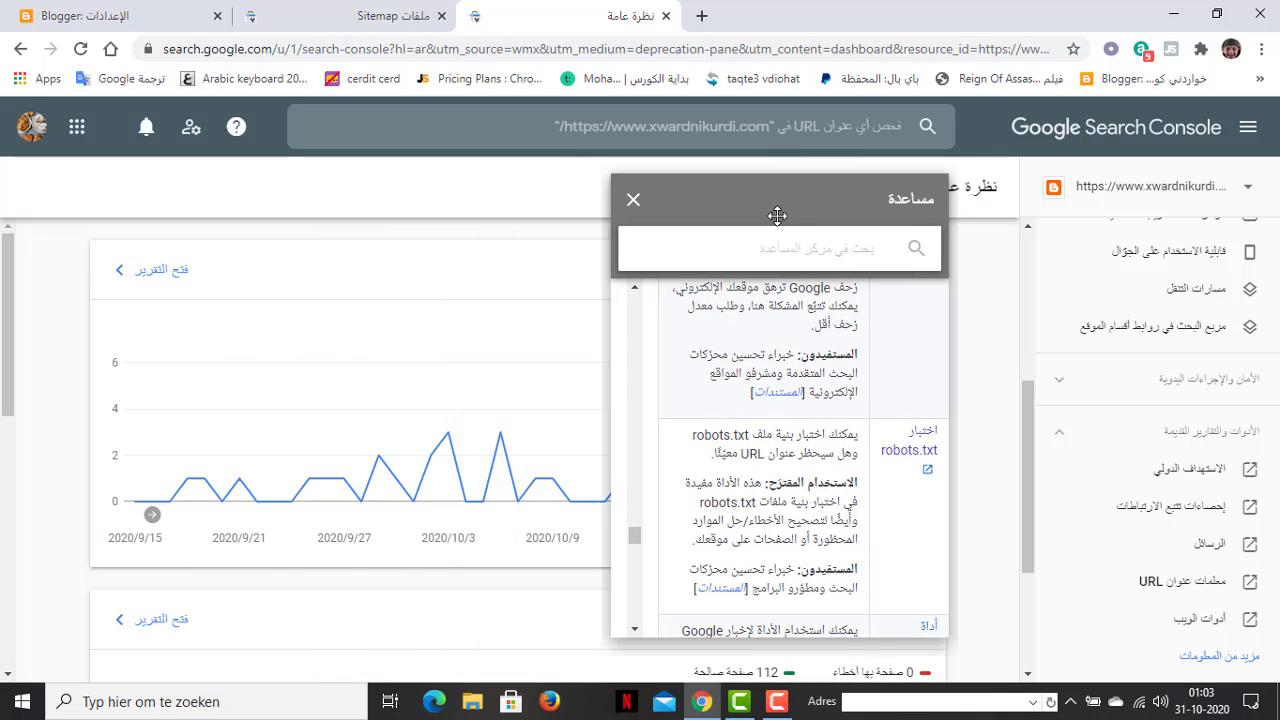
click(920, 451)
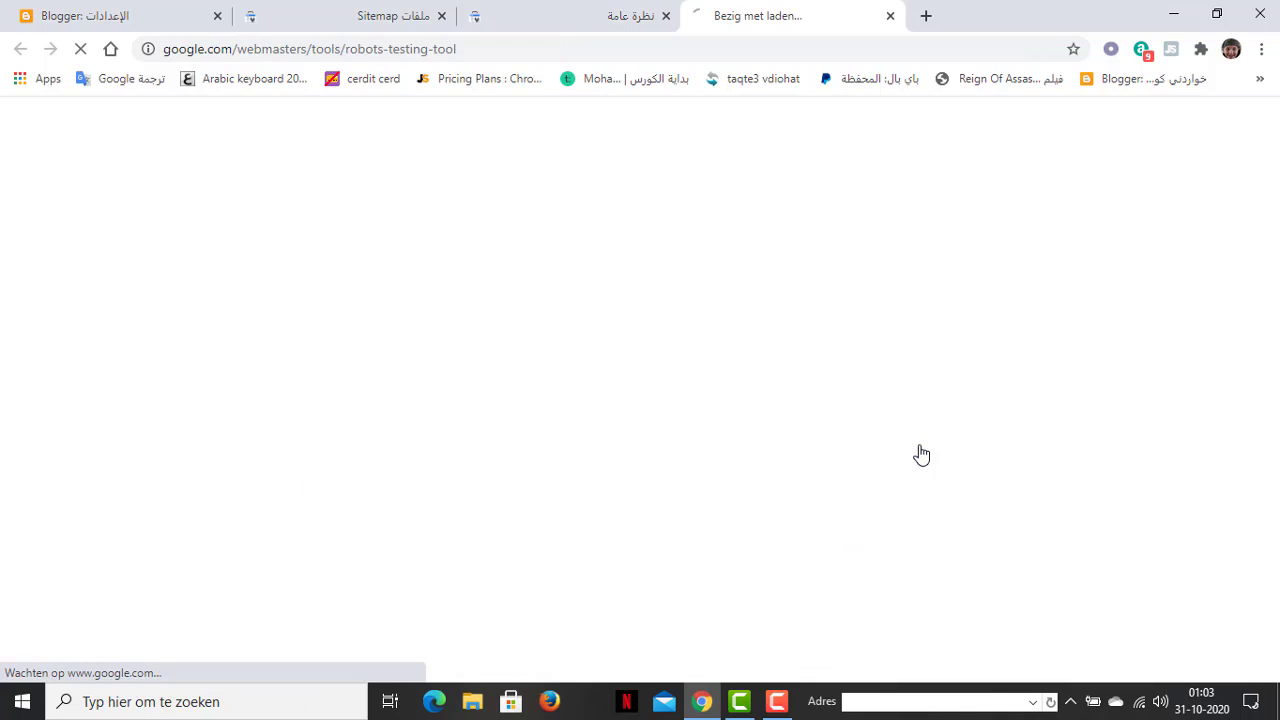
click(575, 20)
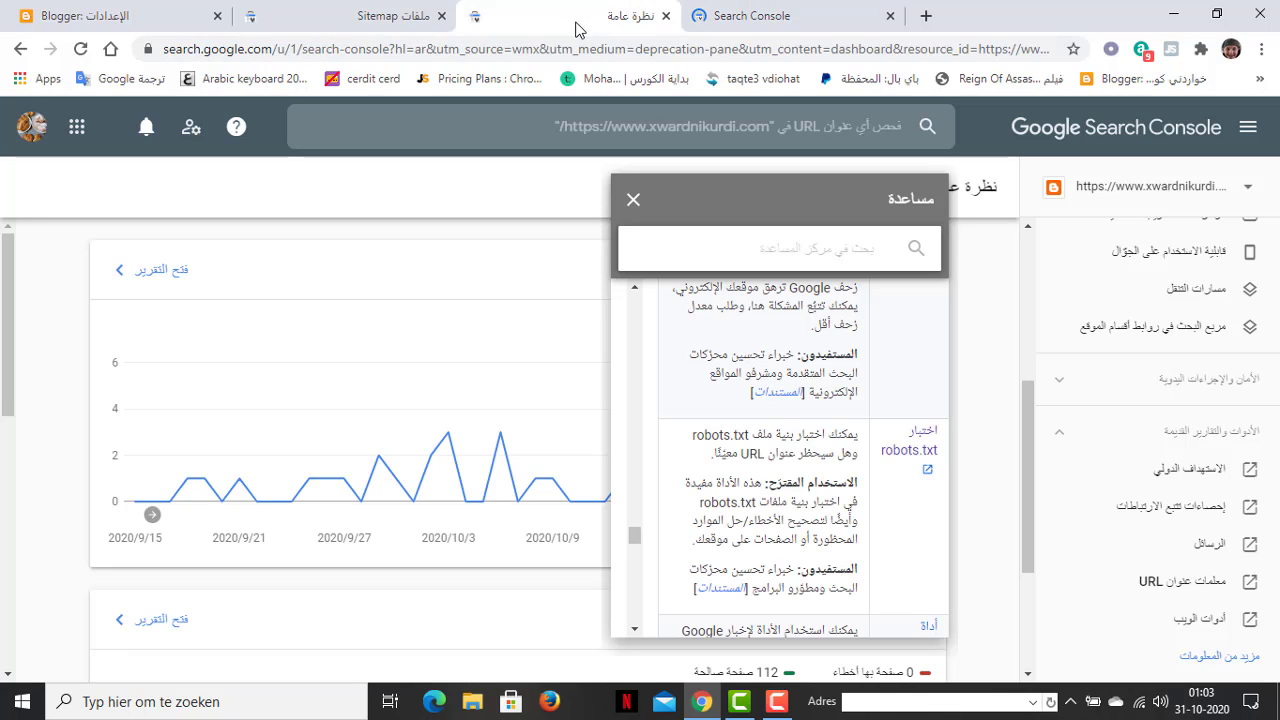
click(747, 29)
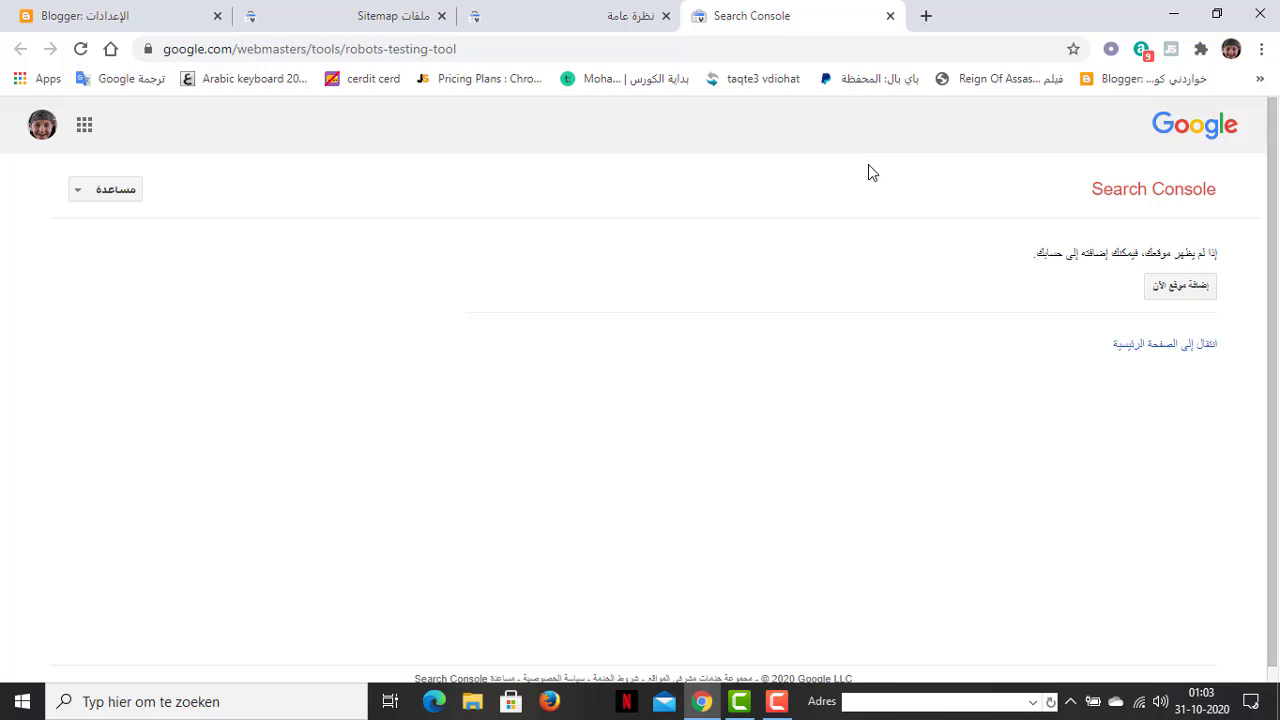
click(40, 130)
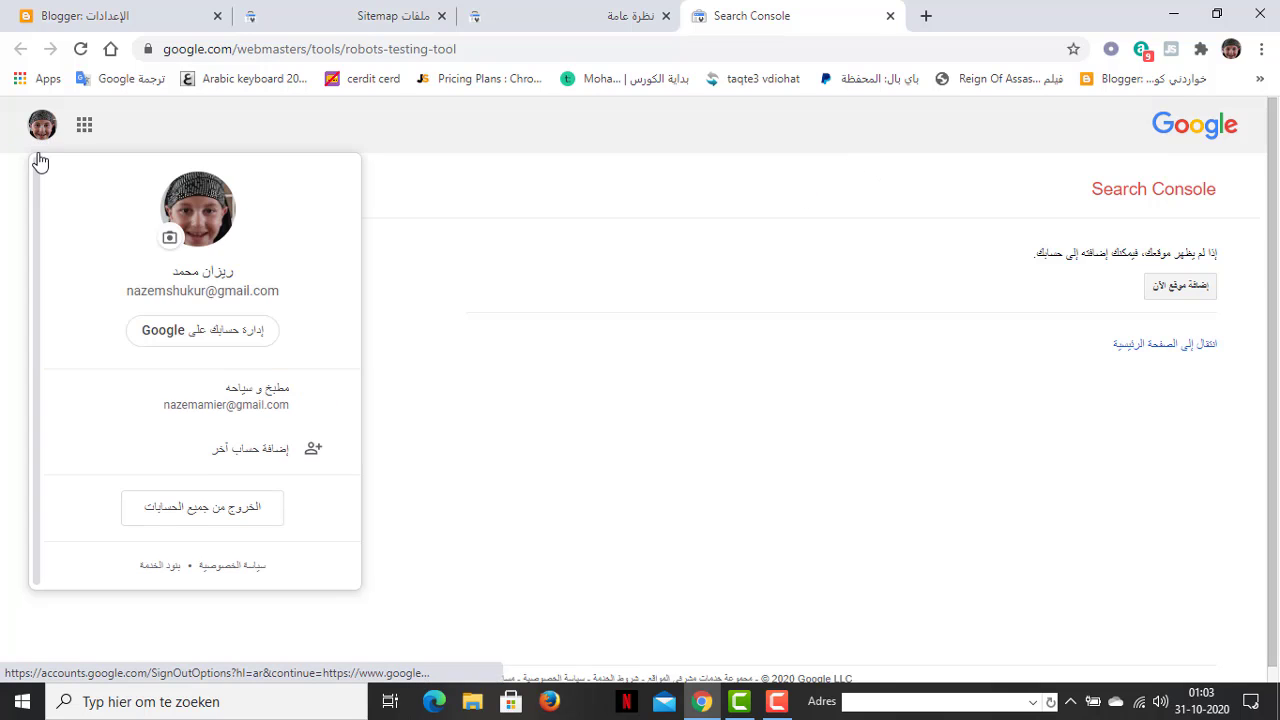
click(251, 404)
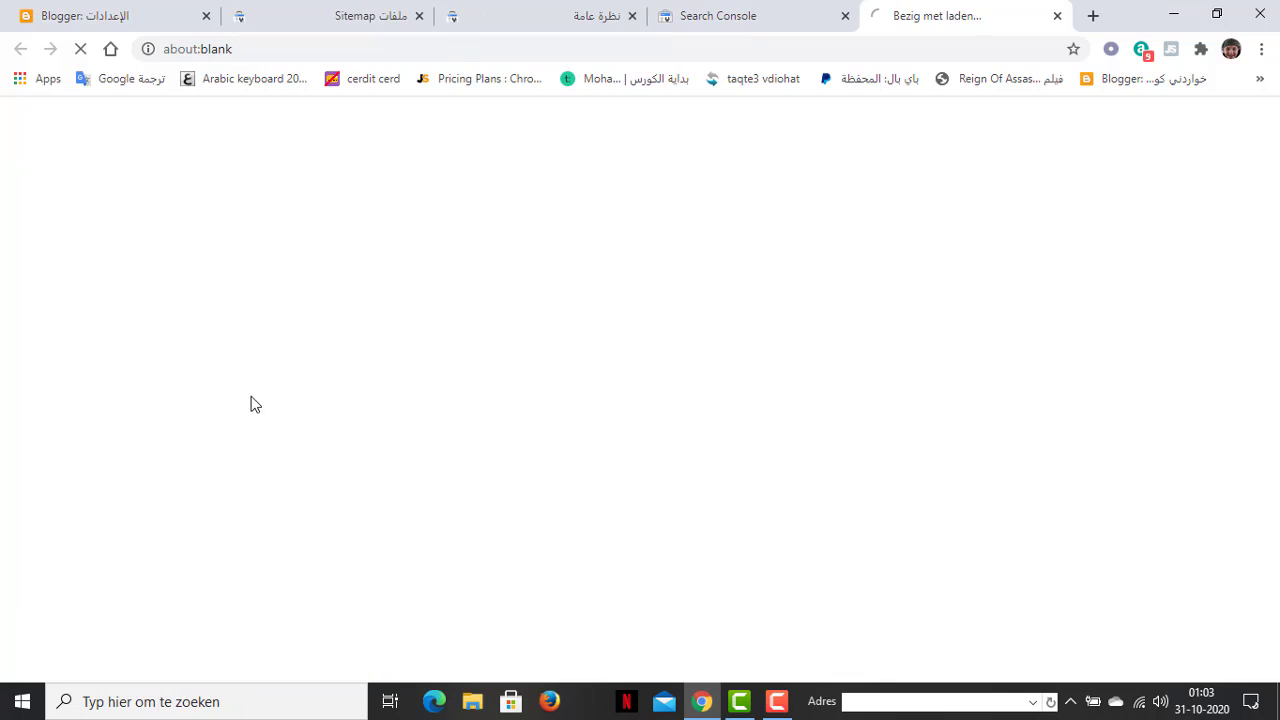
click(800, 19)
click(845, 17)
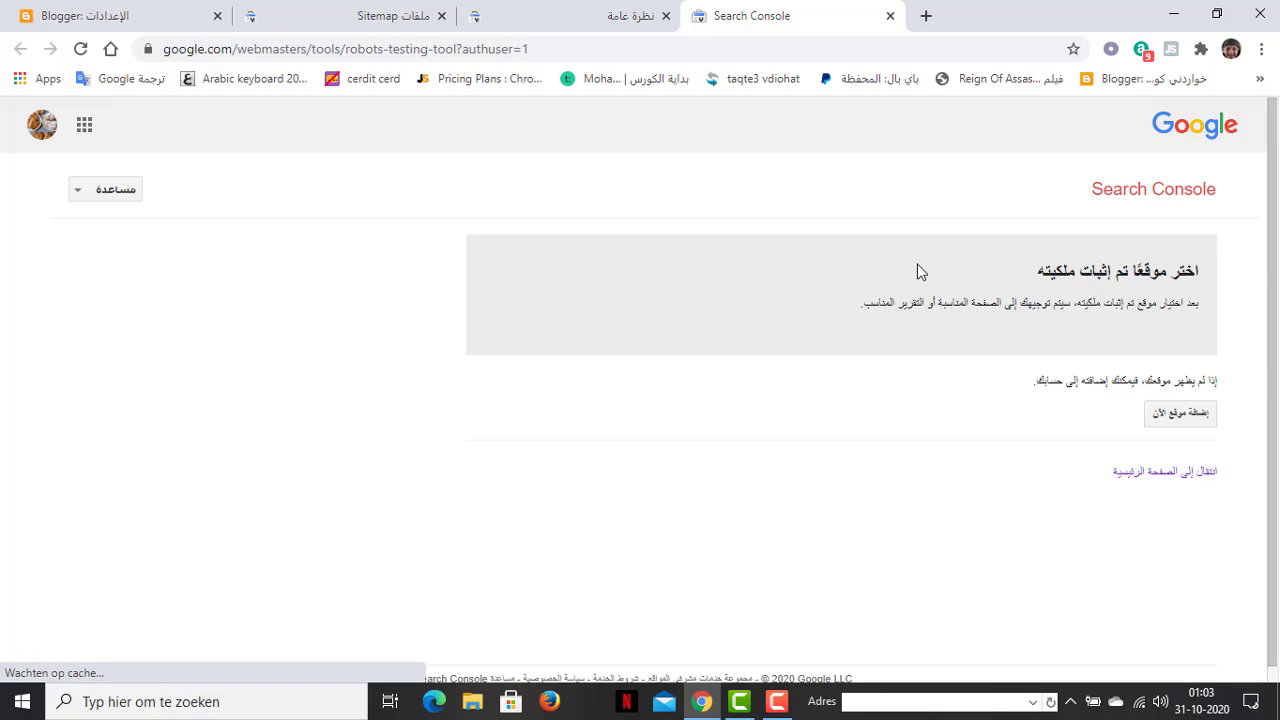
click(1117, 338)
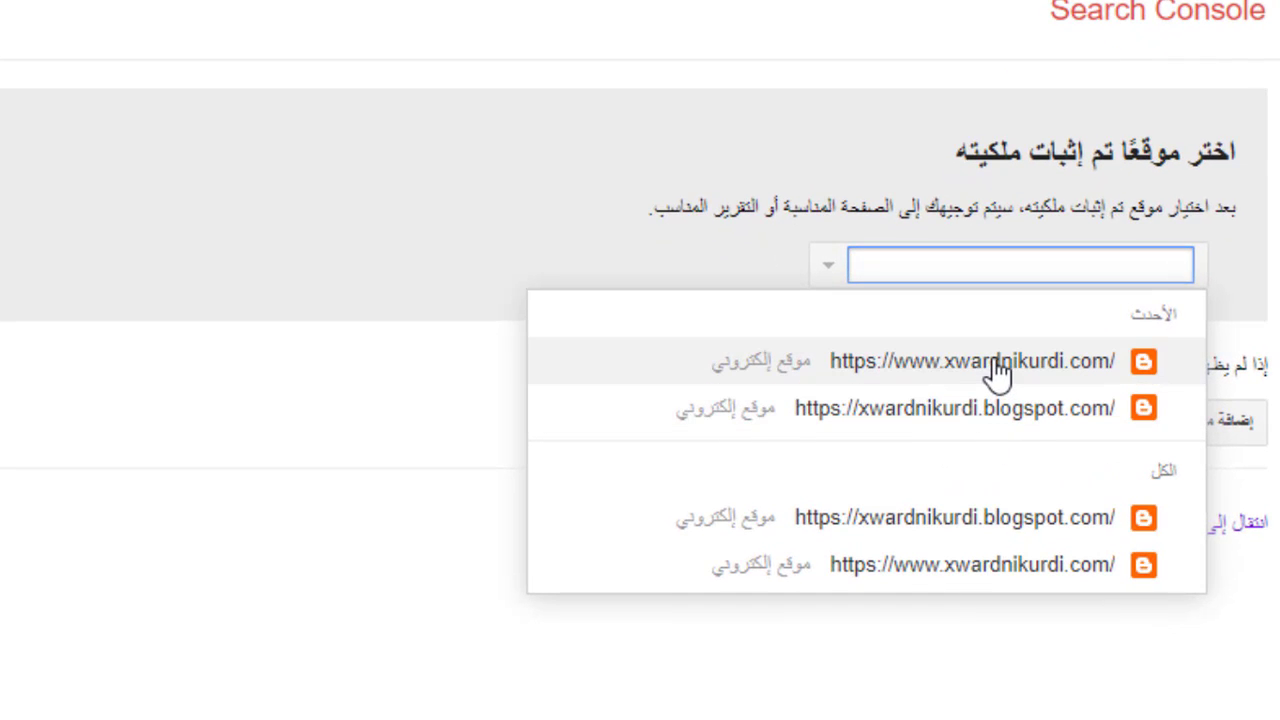
click(997, 362)
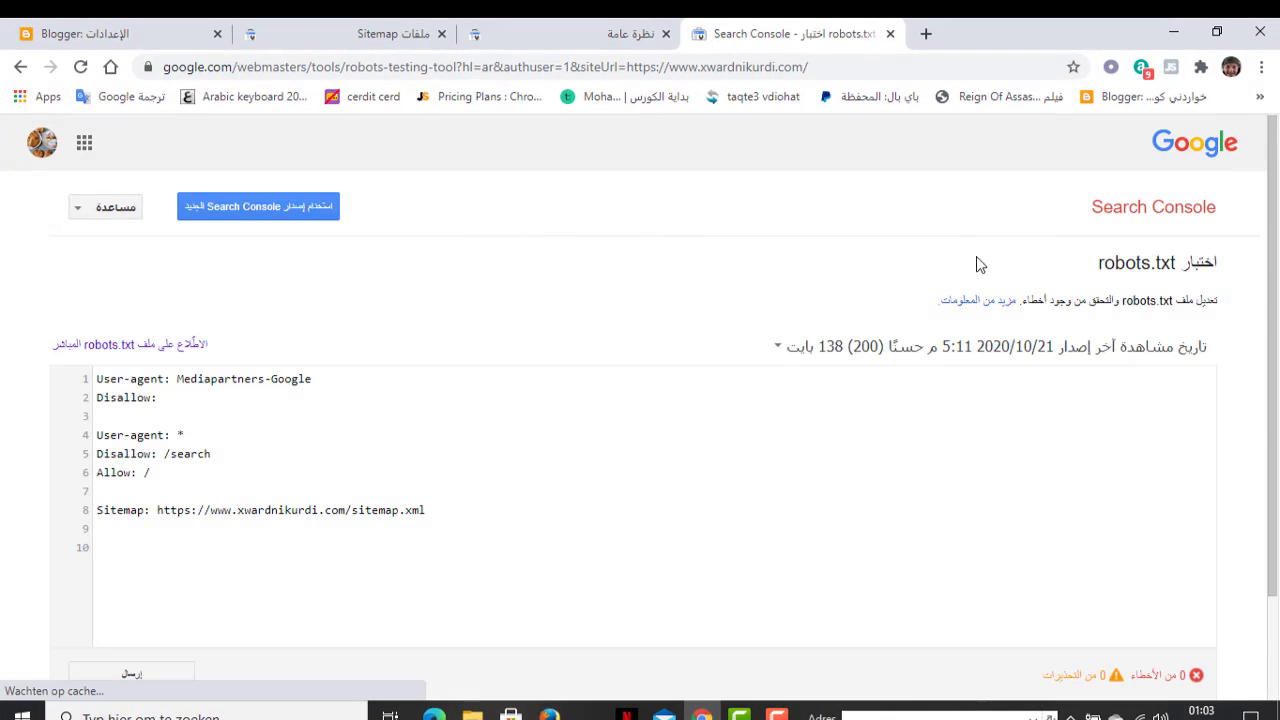
Step: Remove the blank lines above the second User-agent rule and the Sitemap line, and check the sitemap's domain
click(141, 416)
key(BackSpace)
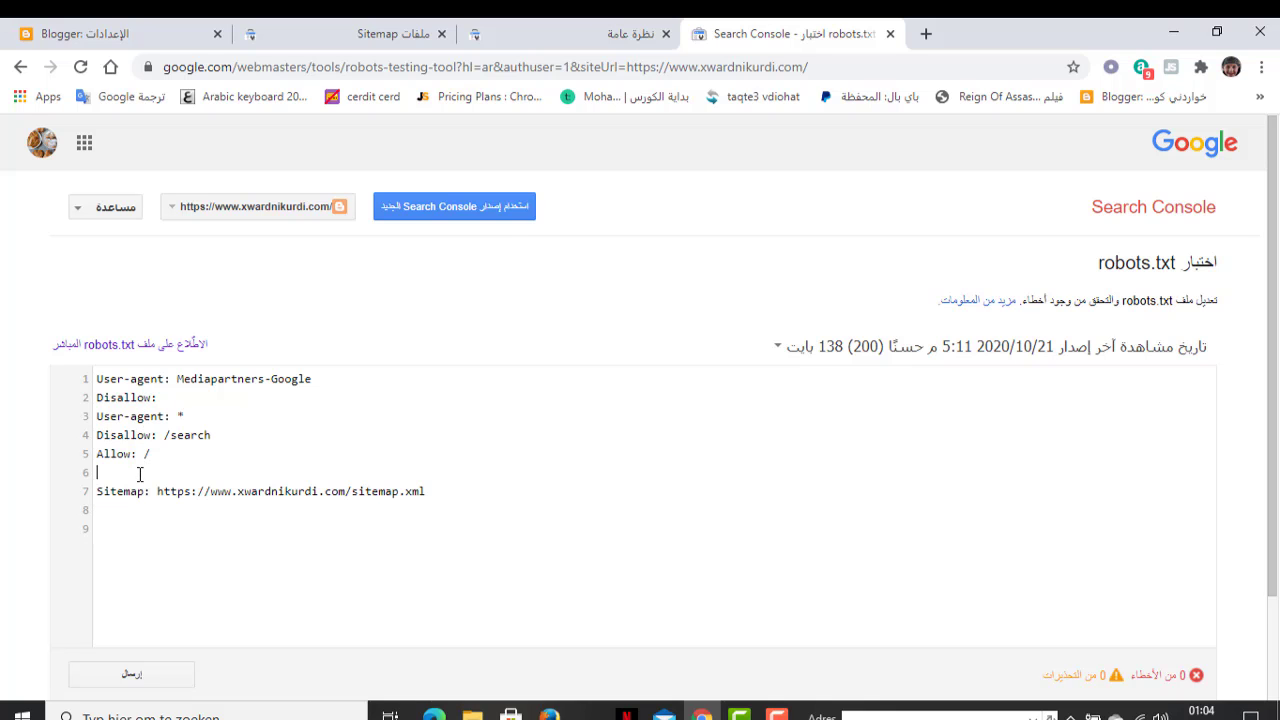
key(BackSpace)
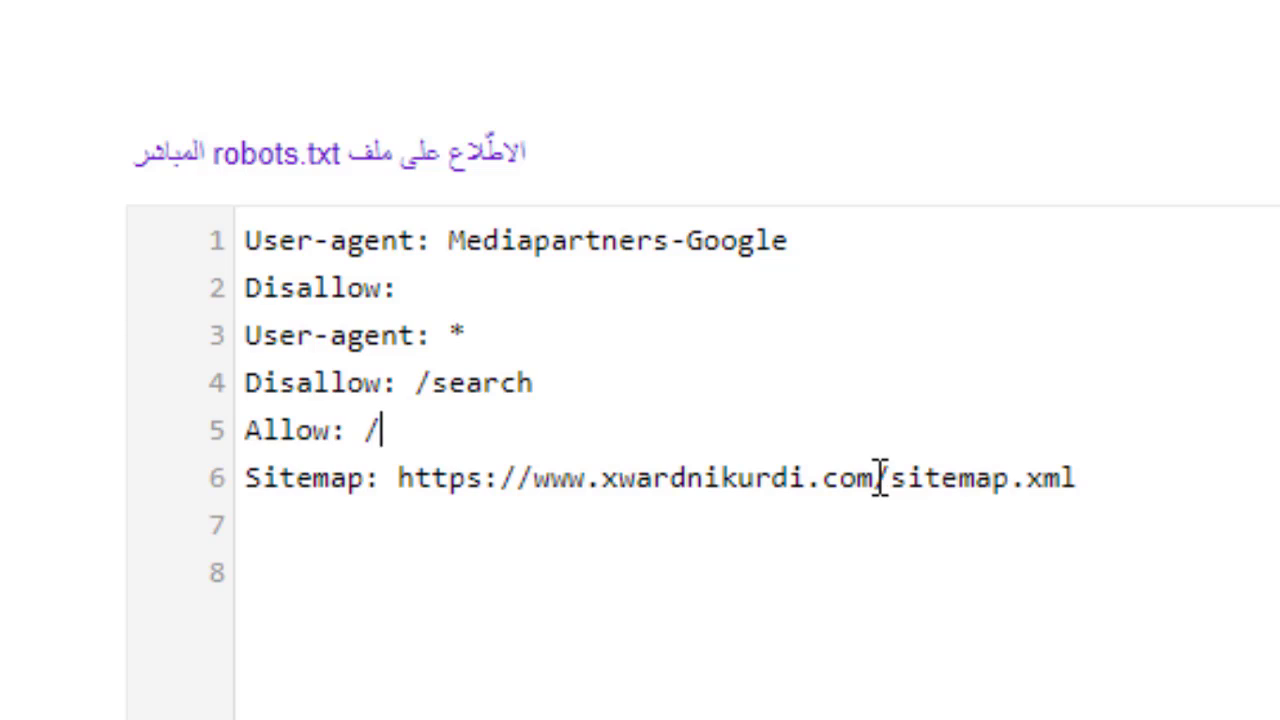
drag(879, 478, 397, 474)
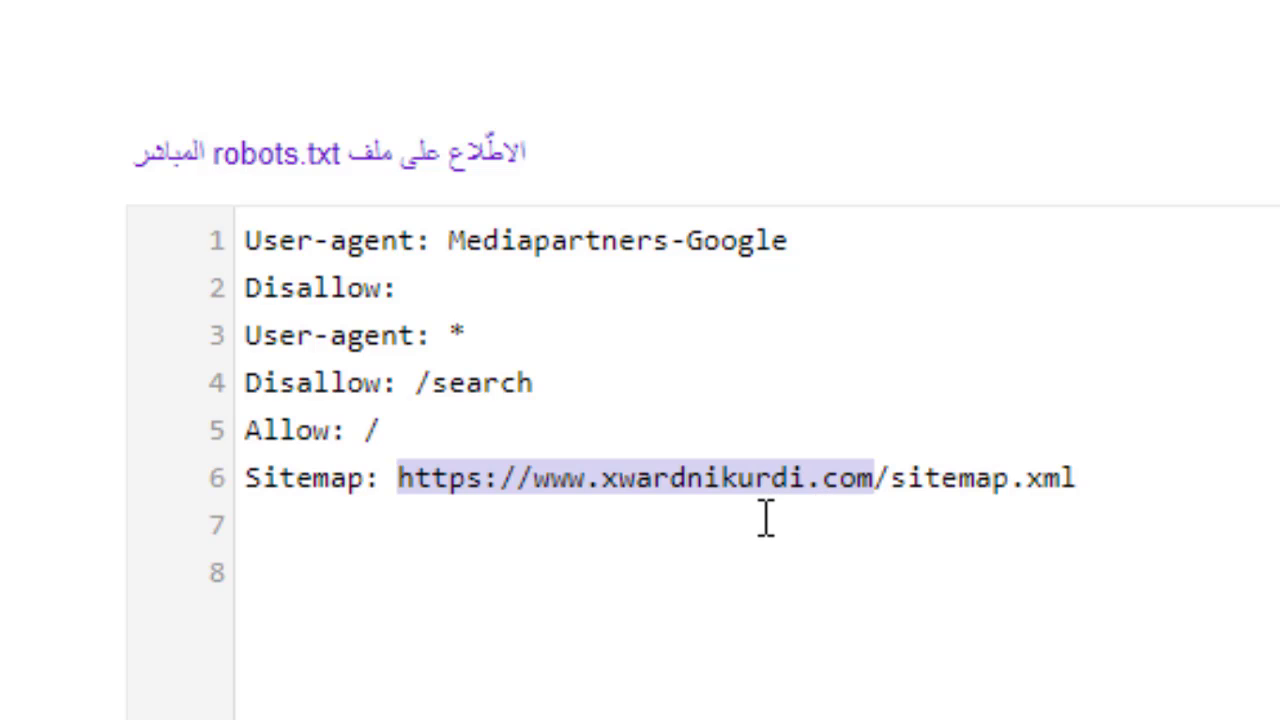
click(1141, 685)
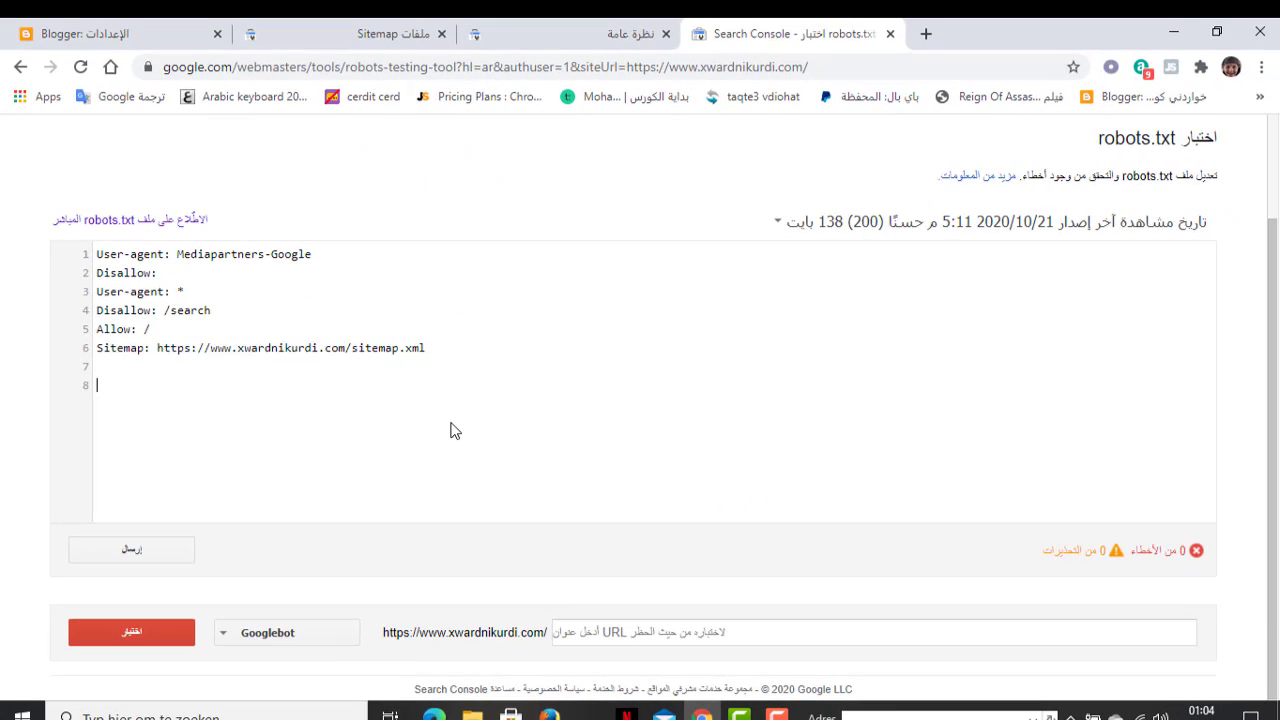
Step: Test the blog's root URL against the edited robots.txt as Googlebot and submit the robots.txt update request to Google
click(131, 636)
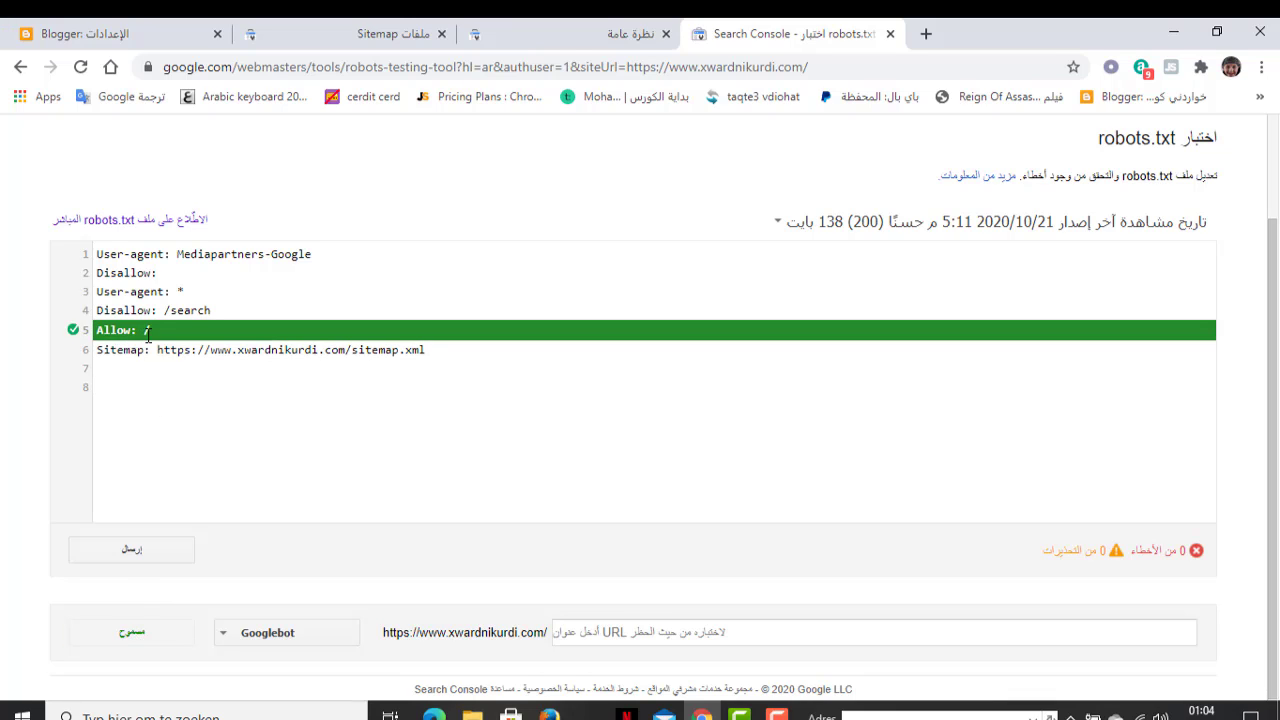
click(131, 555)
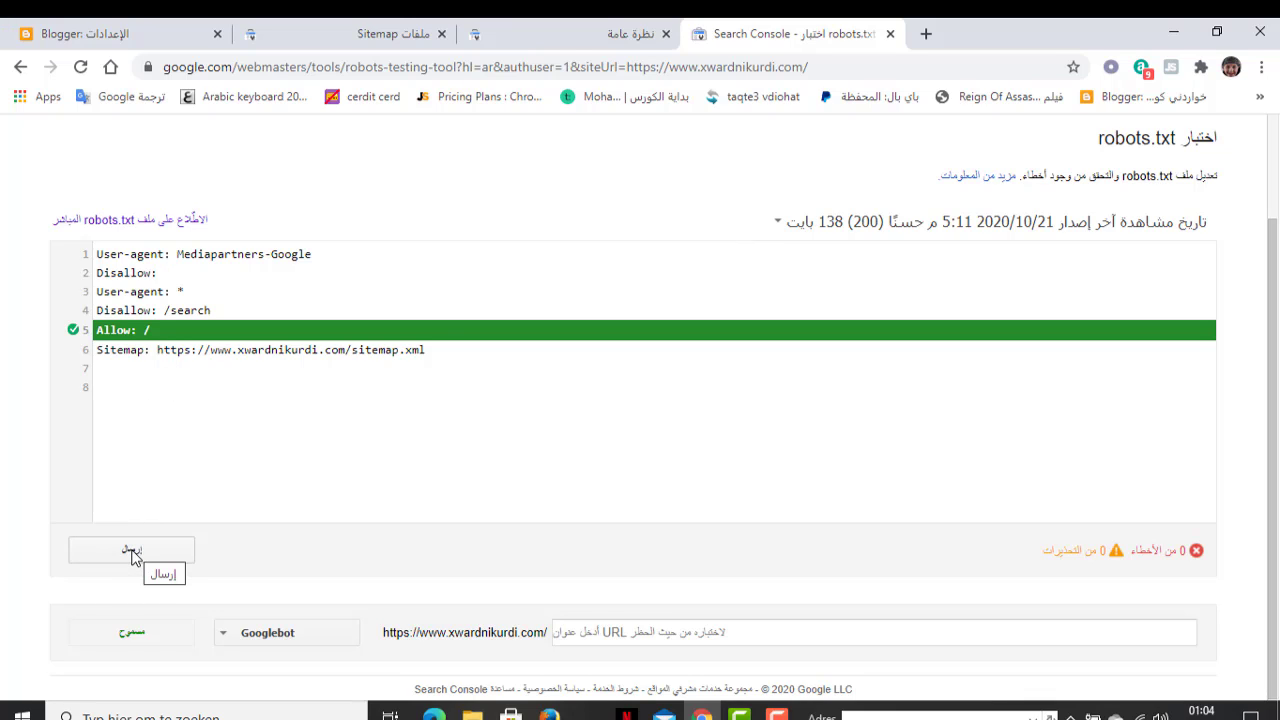
click(133, 557)
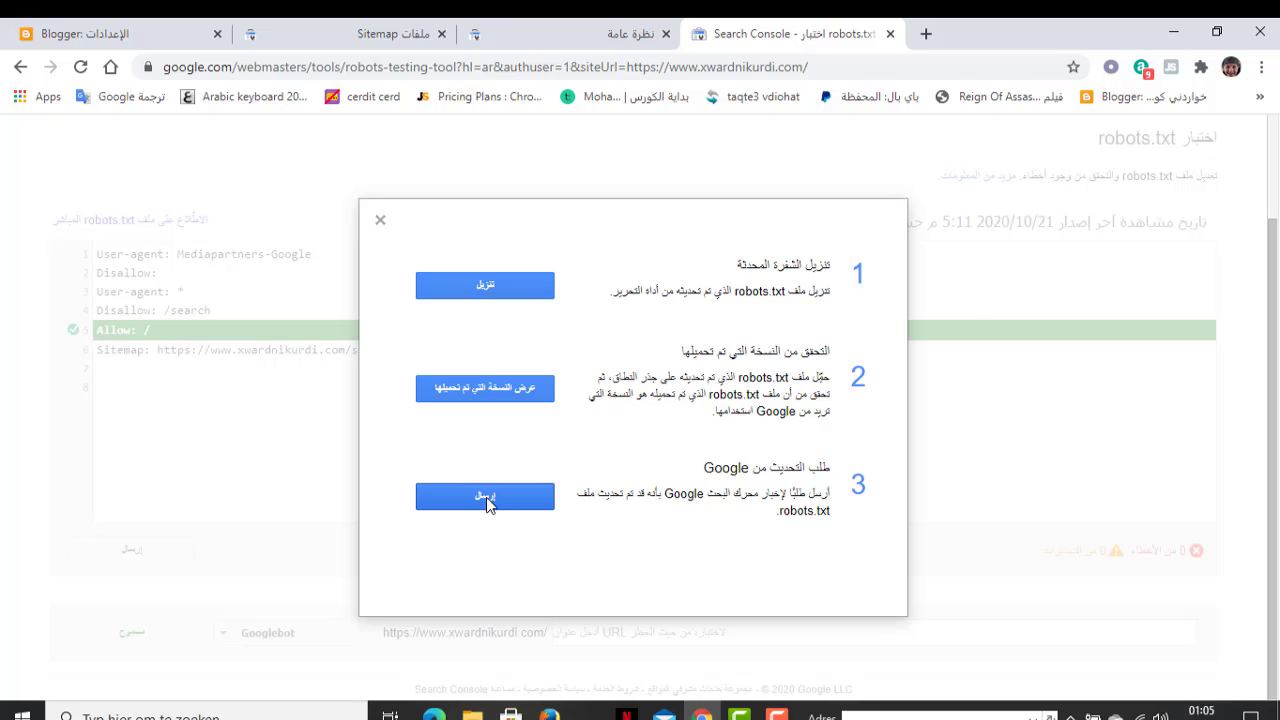
click(486, 500)
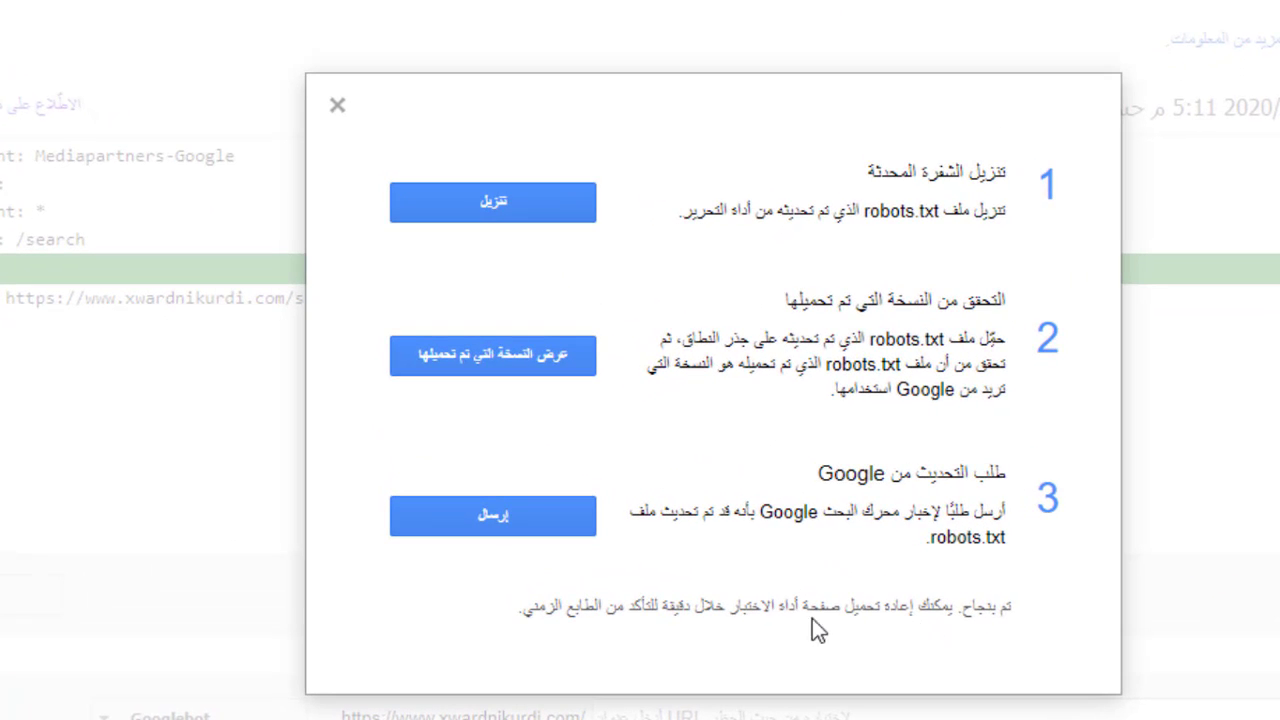
click(336, 103)
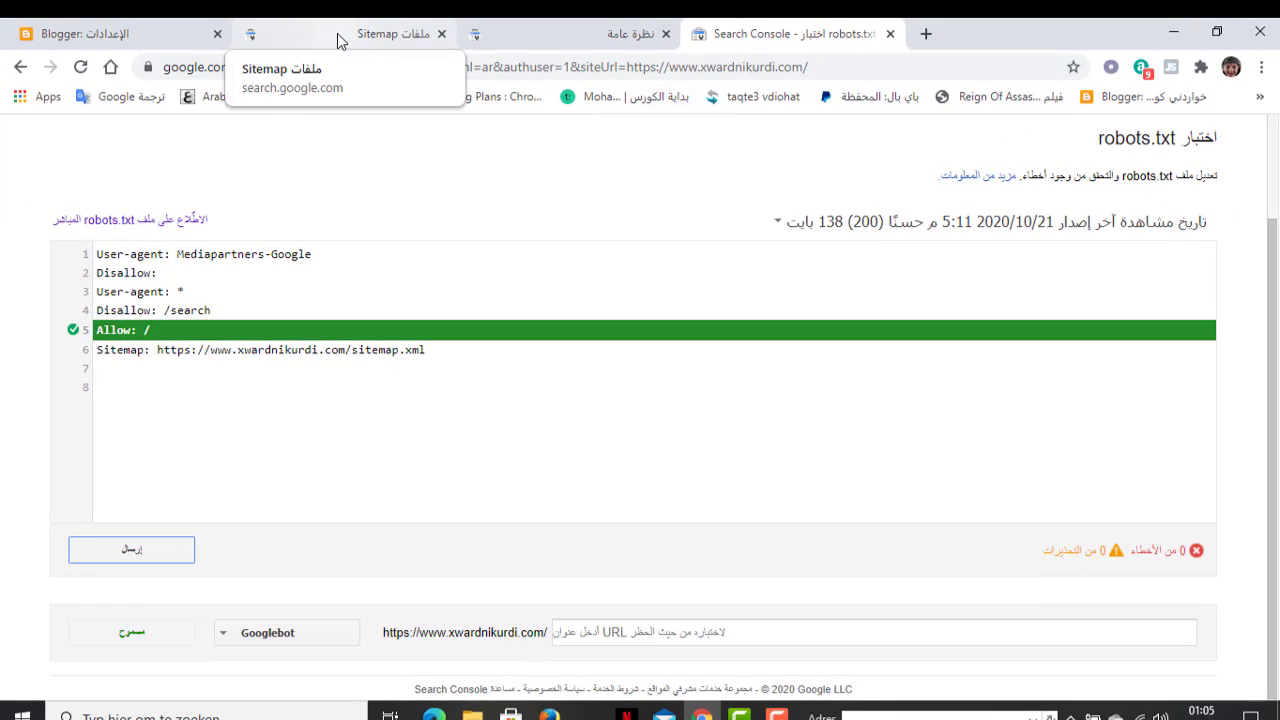
Step: Dismiss the help windows on Search Console's sitemaps and overview pages
click(140, 36)
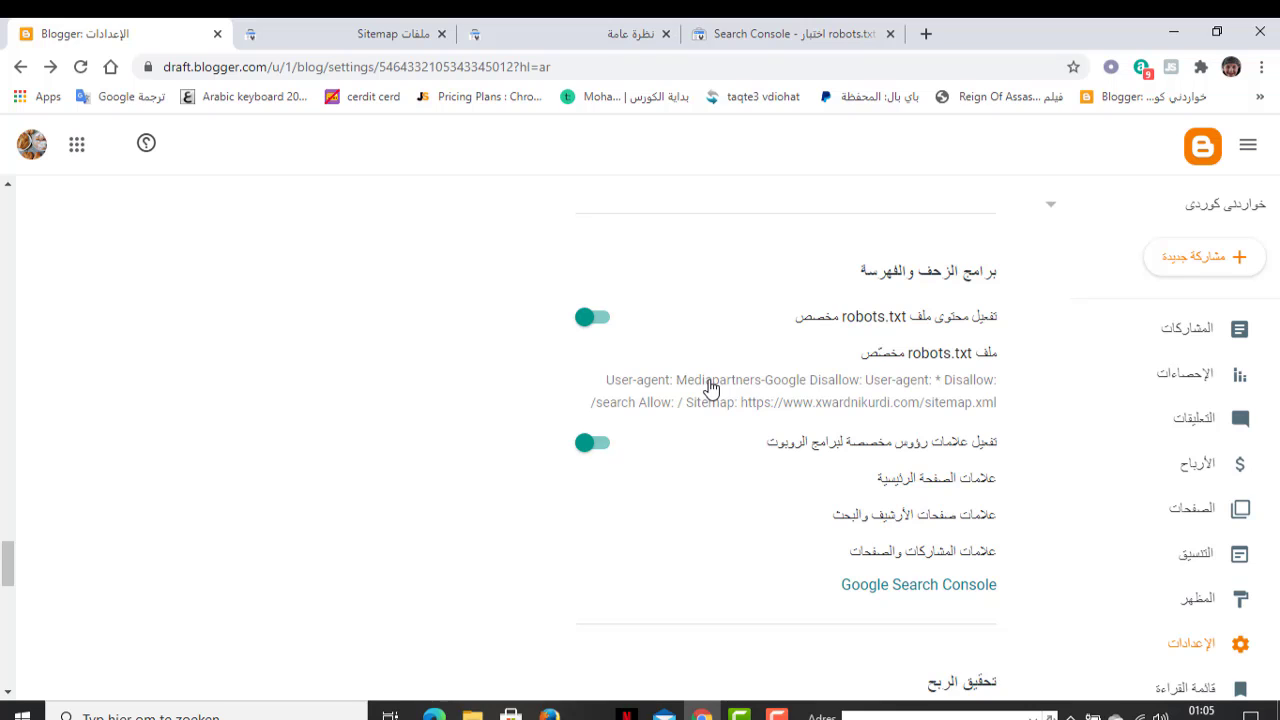
click(716, 36)
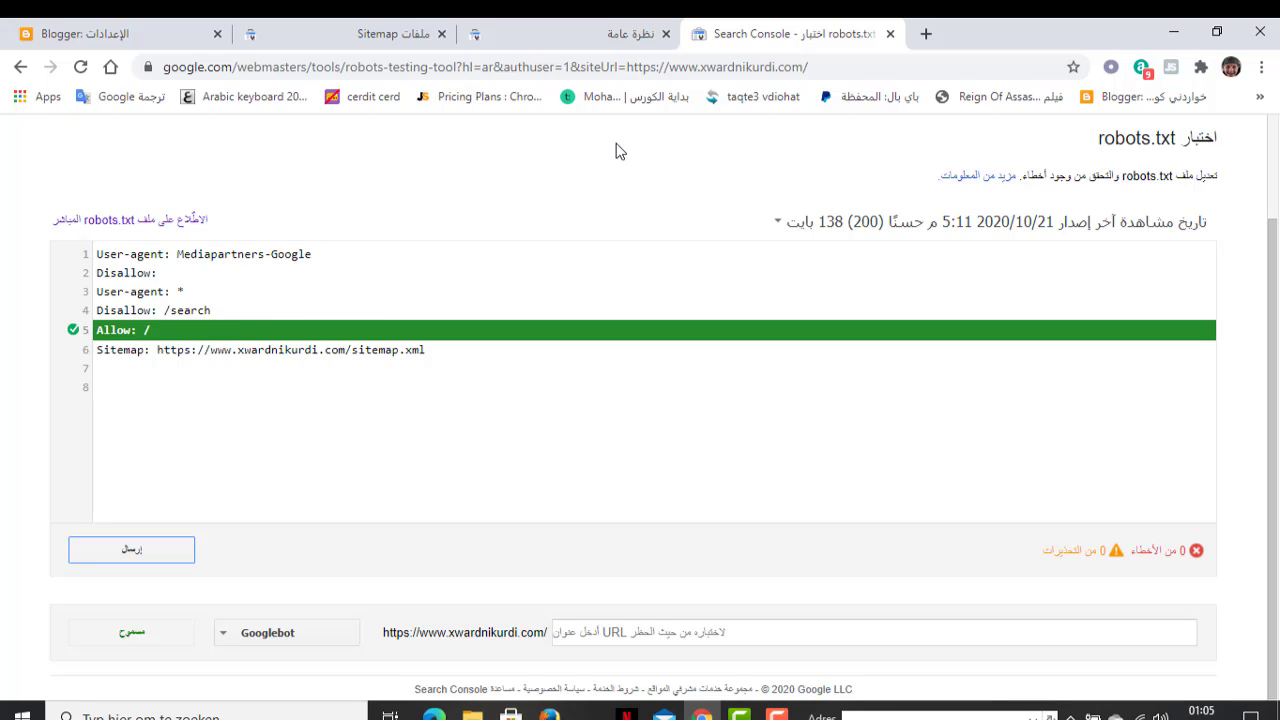
click(380, 42)
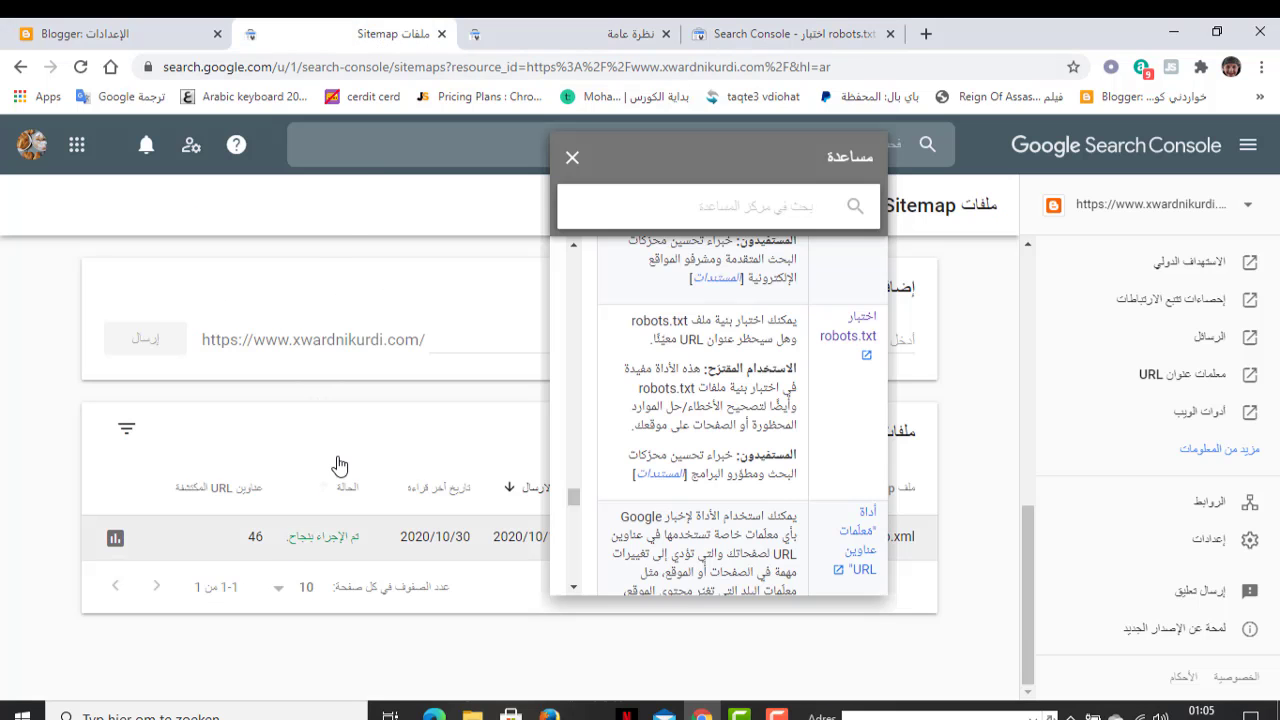
click(572, 158)
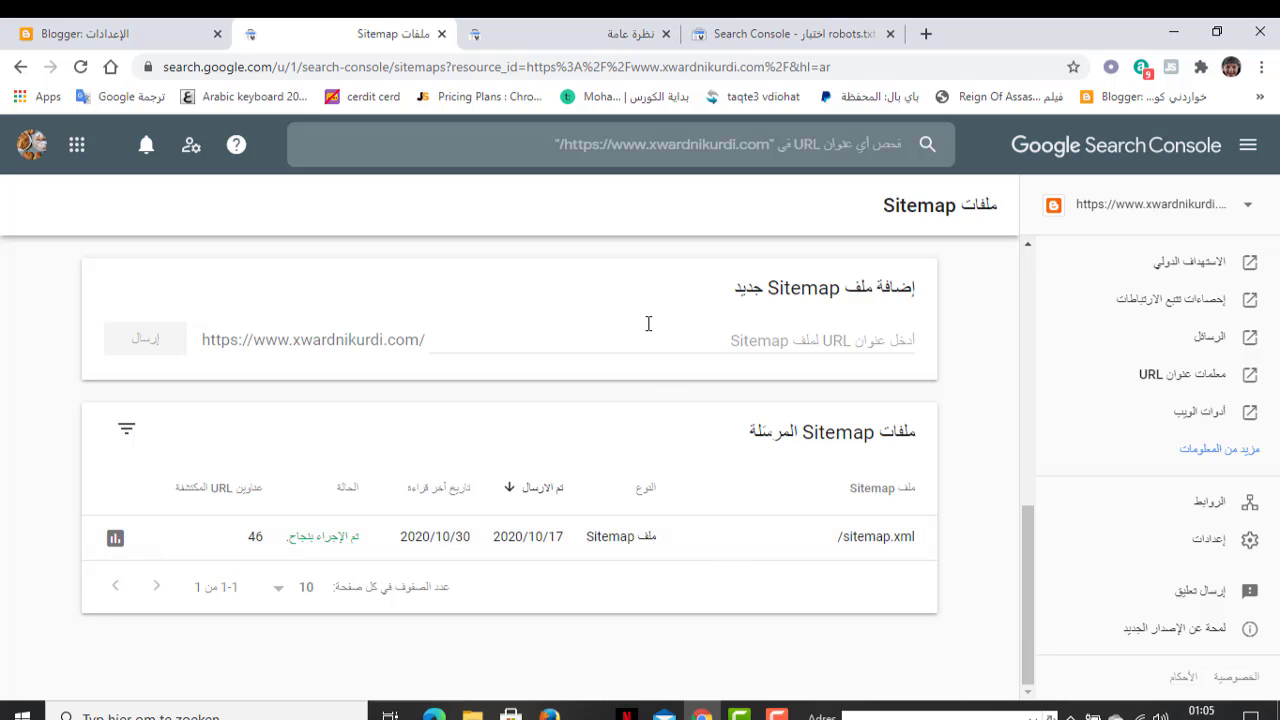
click(615, 34)
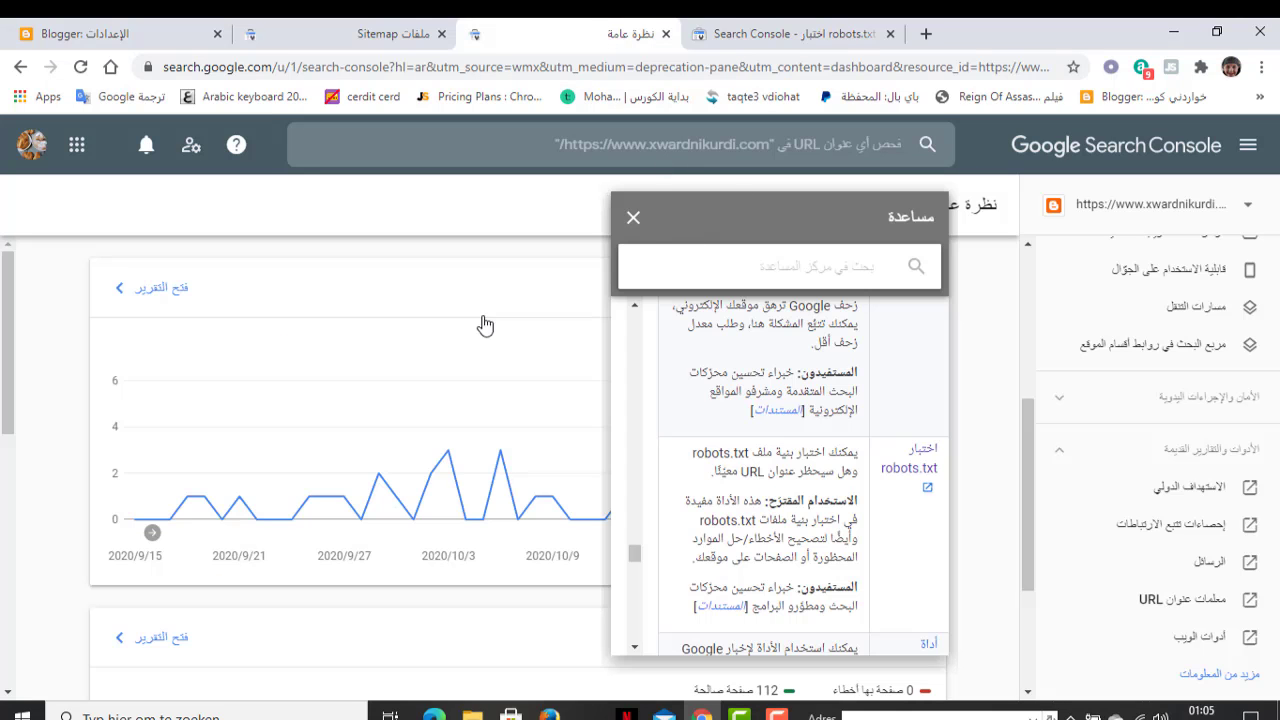
click(633, 219)
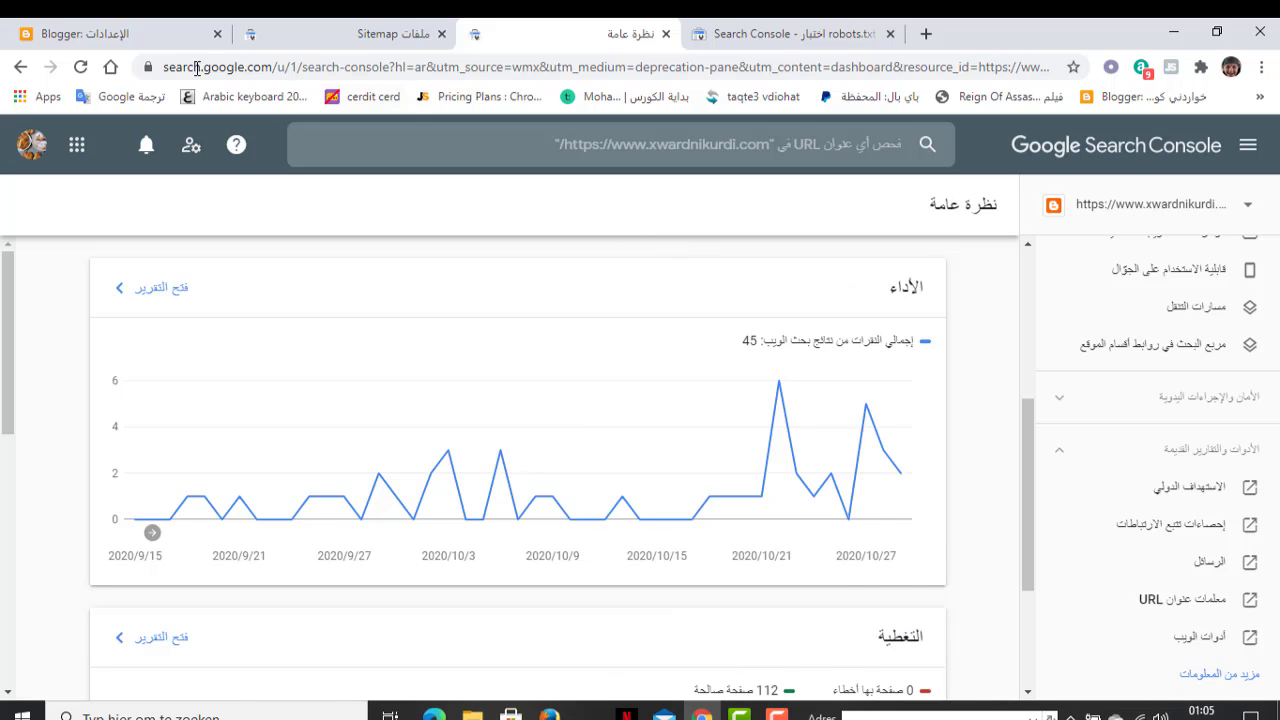
Step: Switch to Blogger, compare the custom robots.txt content with the sitemap address in Search Console's tester, and save it
click(150, 34)
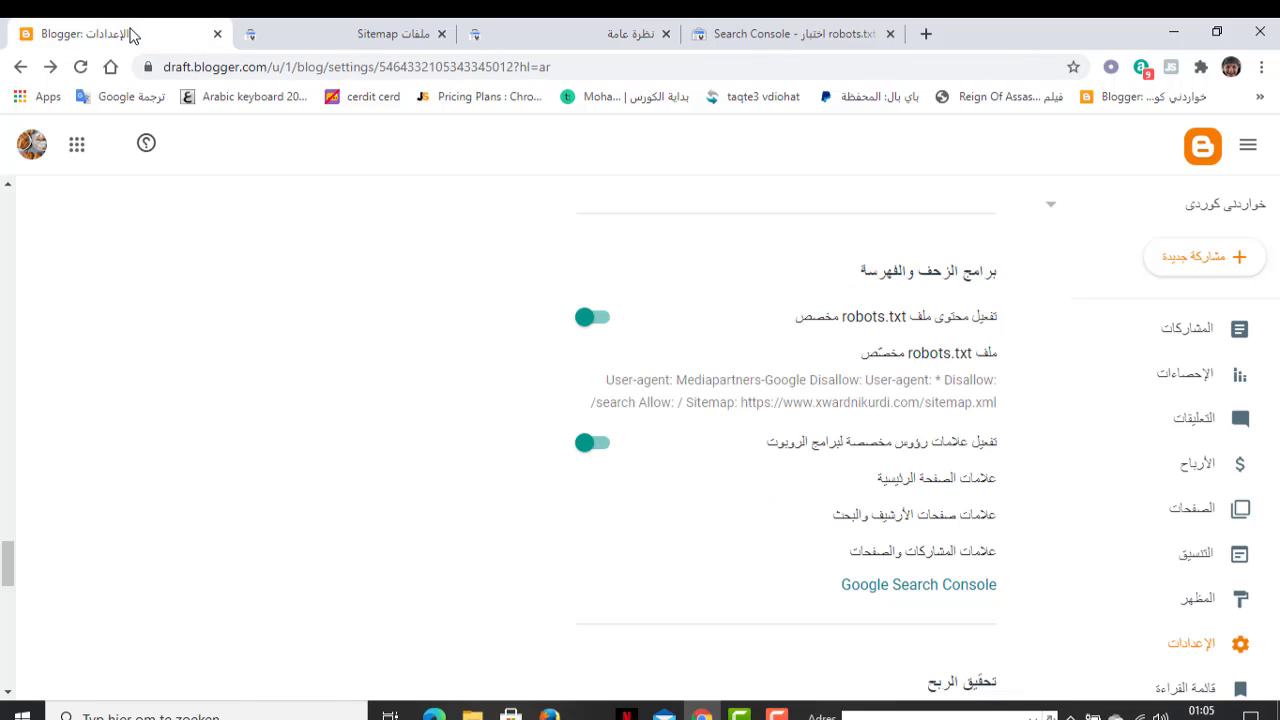
click(850, 394)
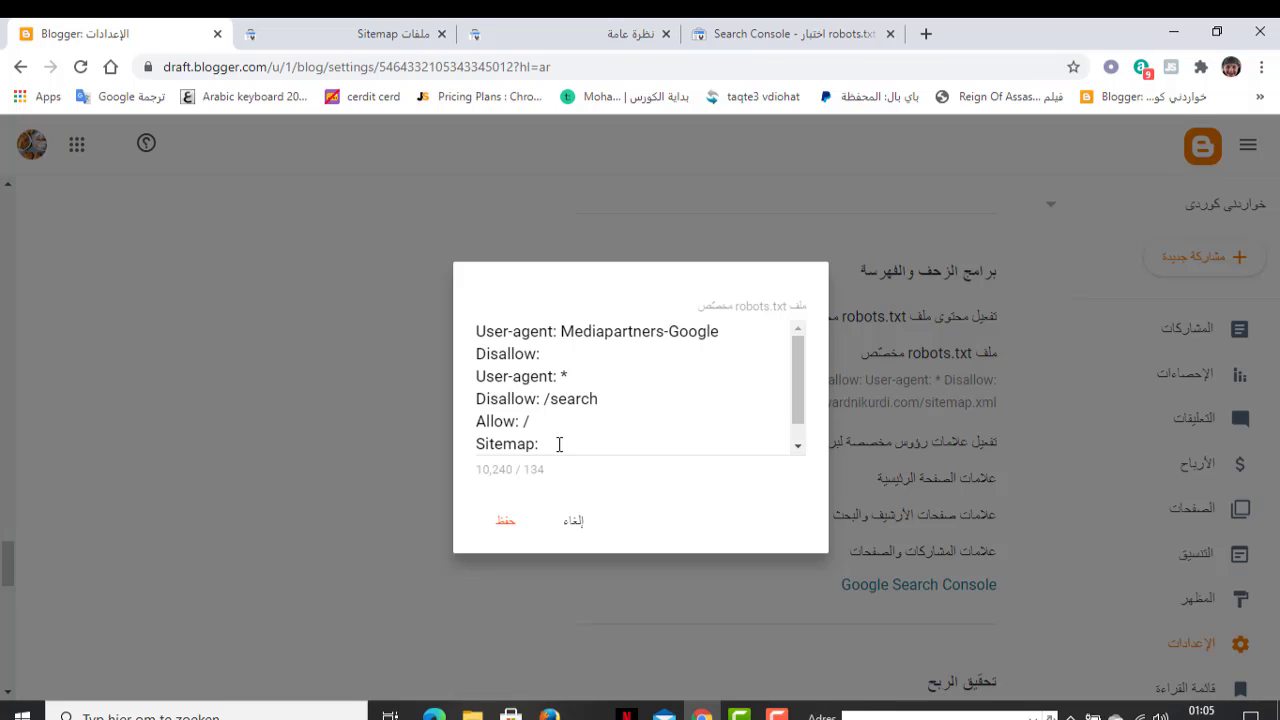
click(792, 35)
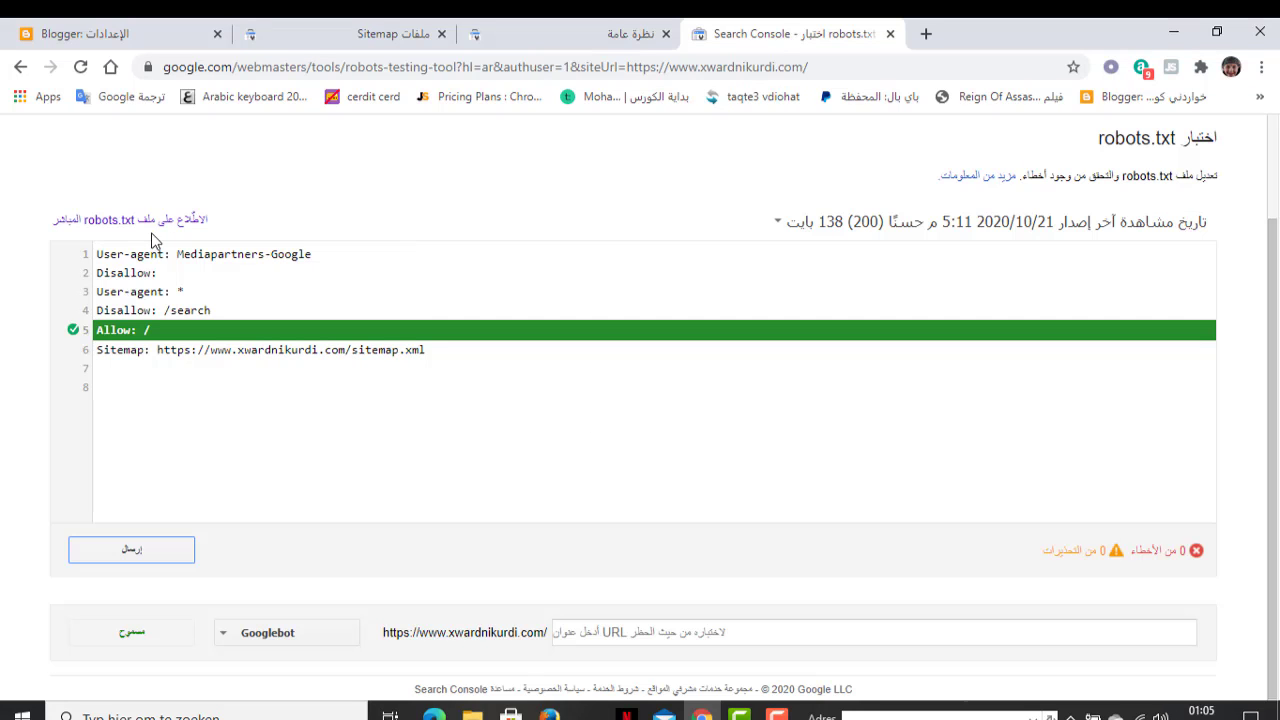
click(158, 349)
drag(158, 349, 344, 349)
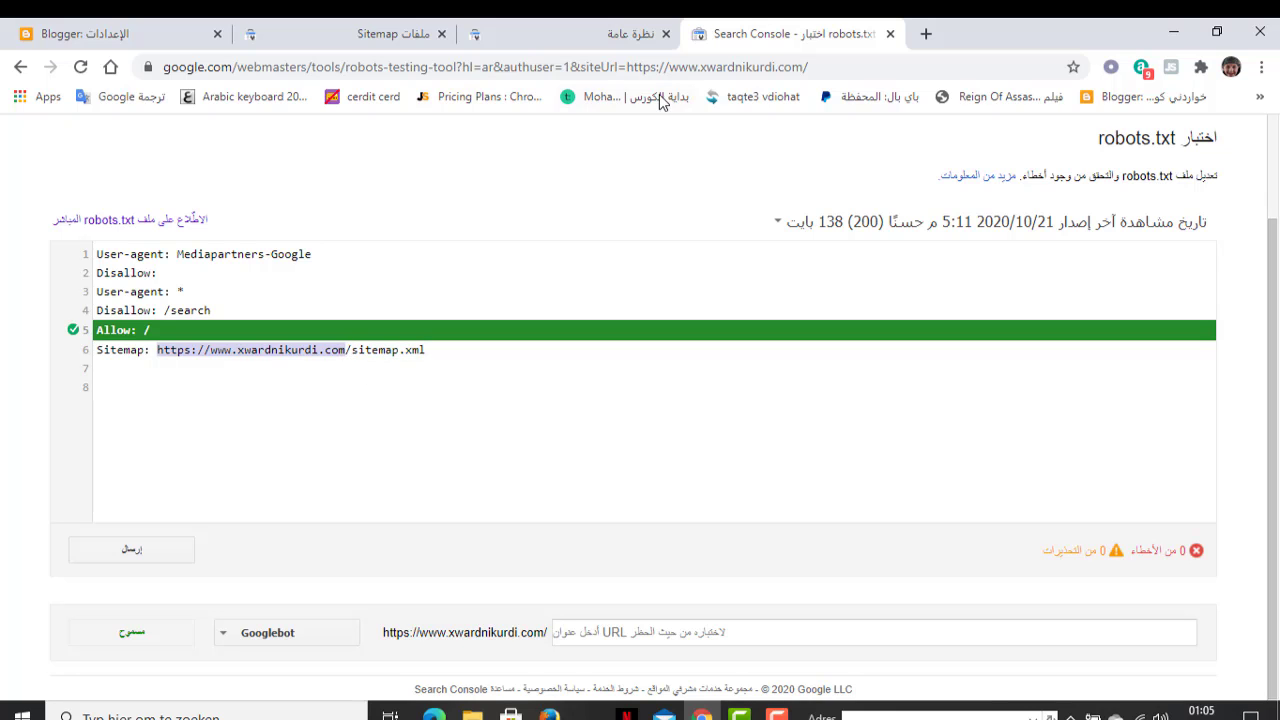
click(567, 39)
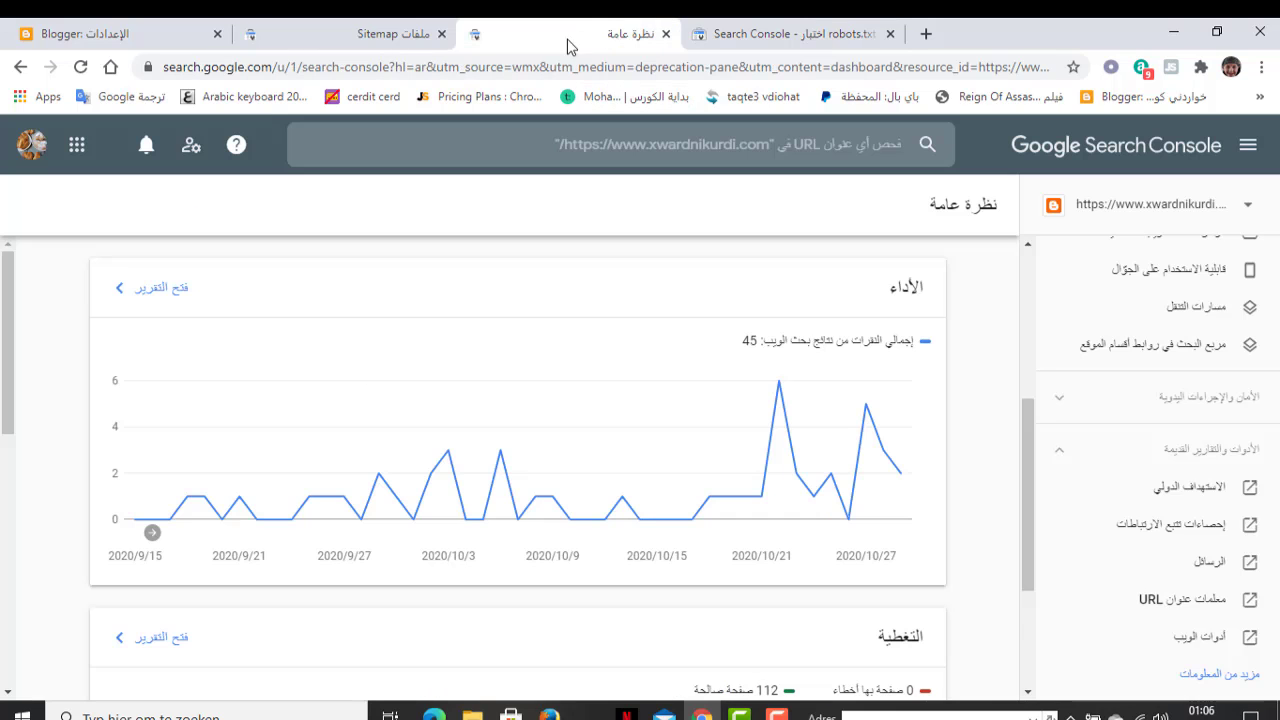
click(380, 34)
click(158, 38)
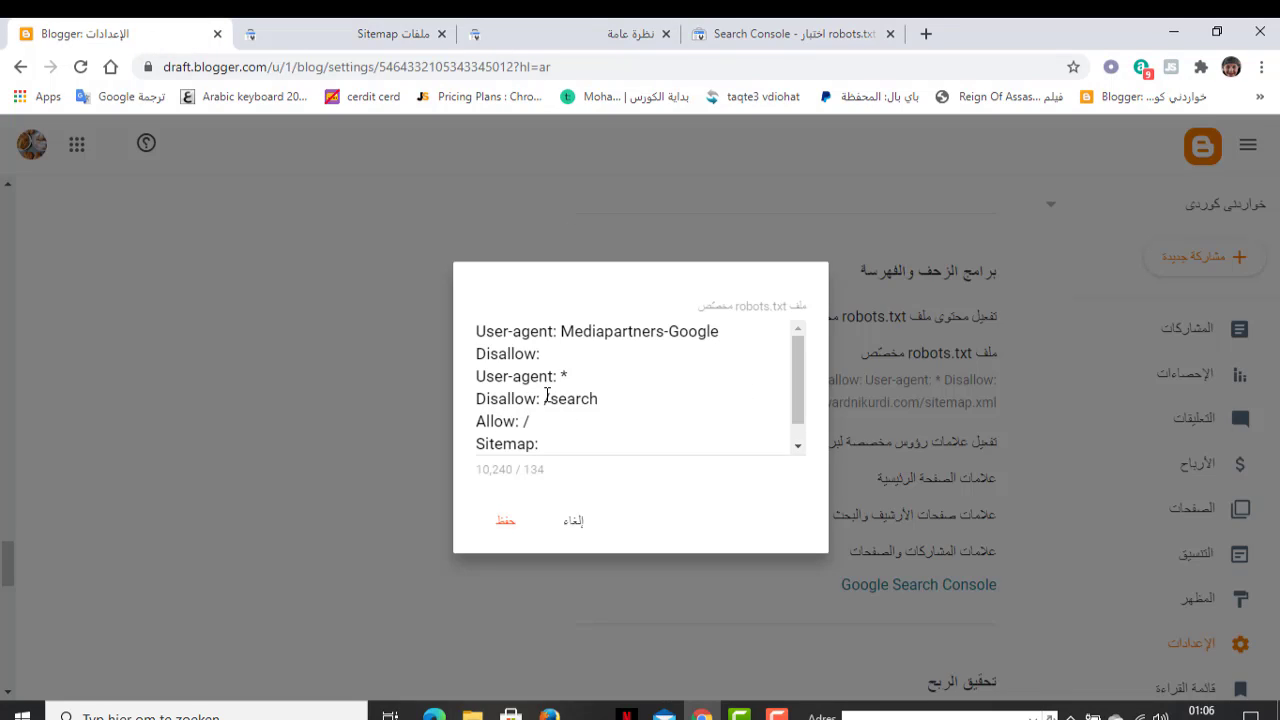
click(507, 522)
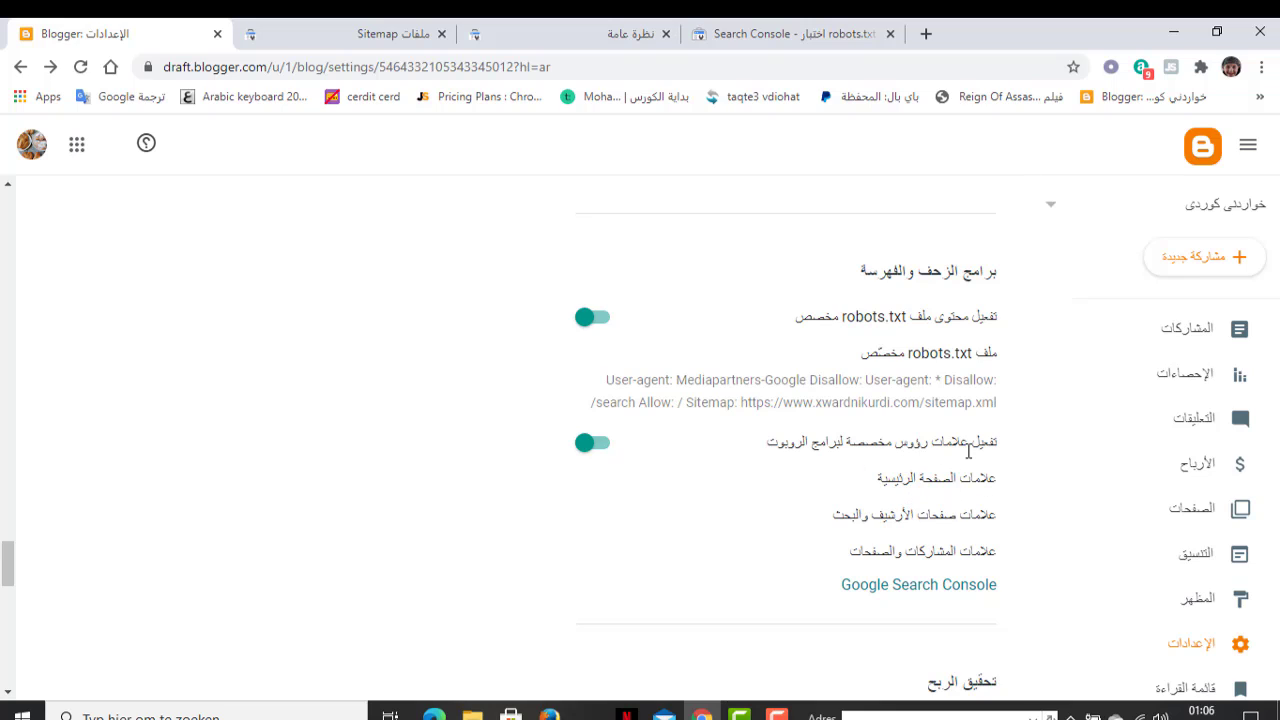
Step: Review the custom robots tags for the home page and save them with all and noodp enabled
click(926, 486)
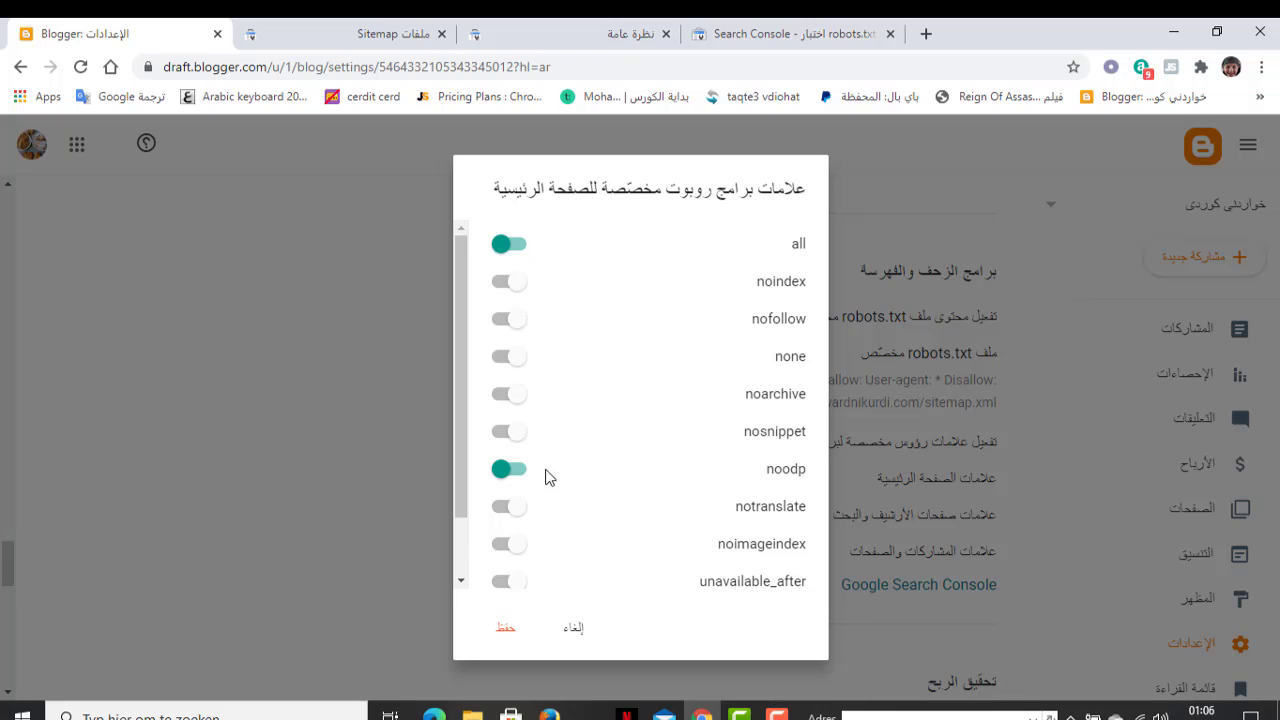
scroll(591, 437, down, 1)
scroll(591, 437, up, 1)
click(505, 630)
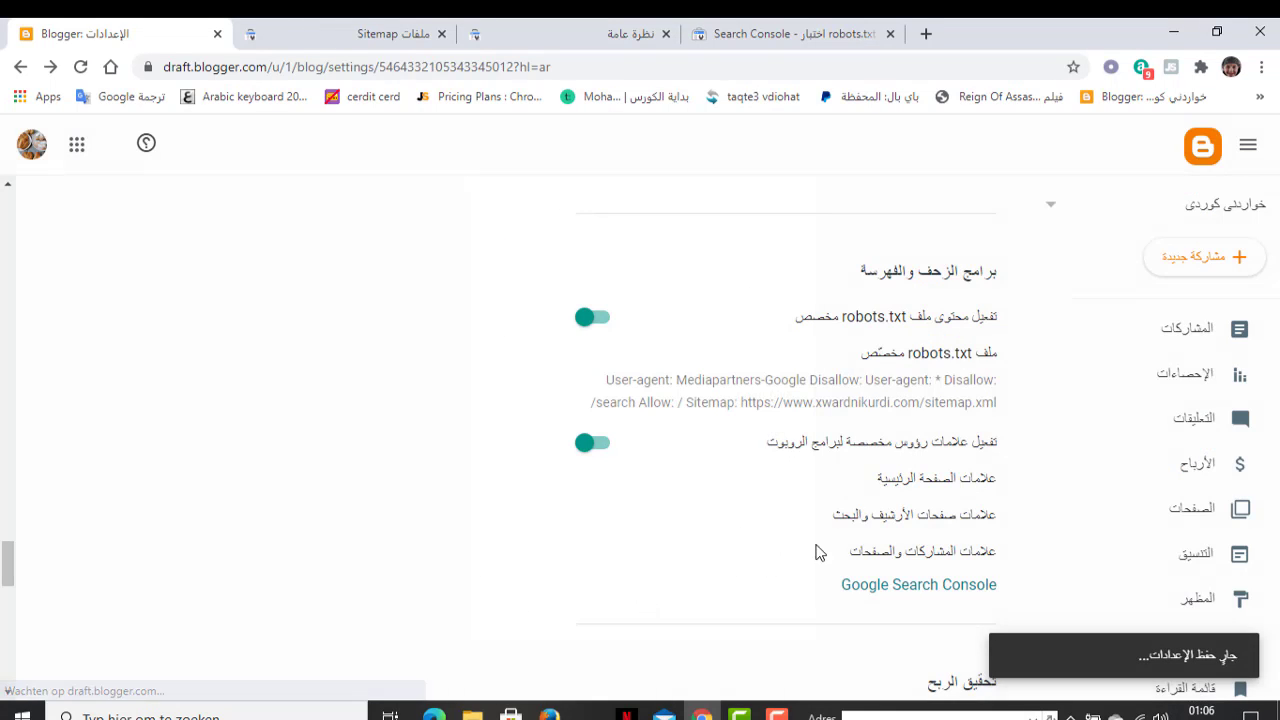
Step: Save the archive and search page tags with all, noindex and noodp enabled, and the post and page tags with all and noodp
click(860, 516)
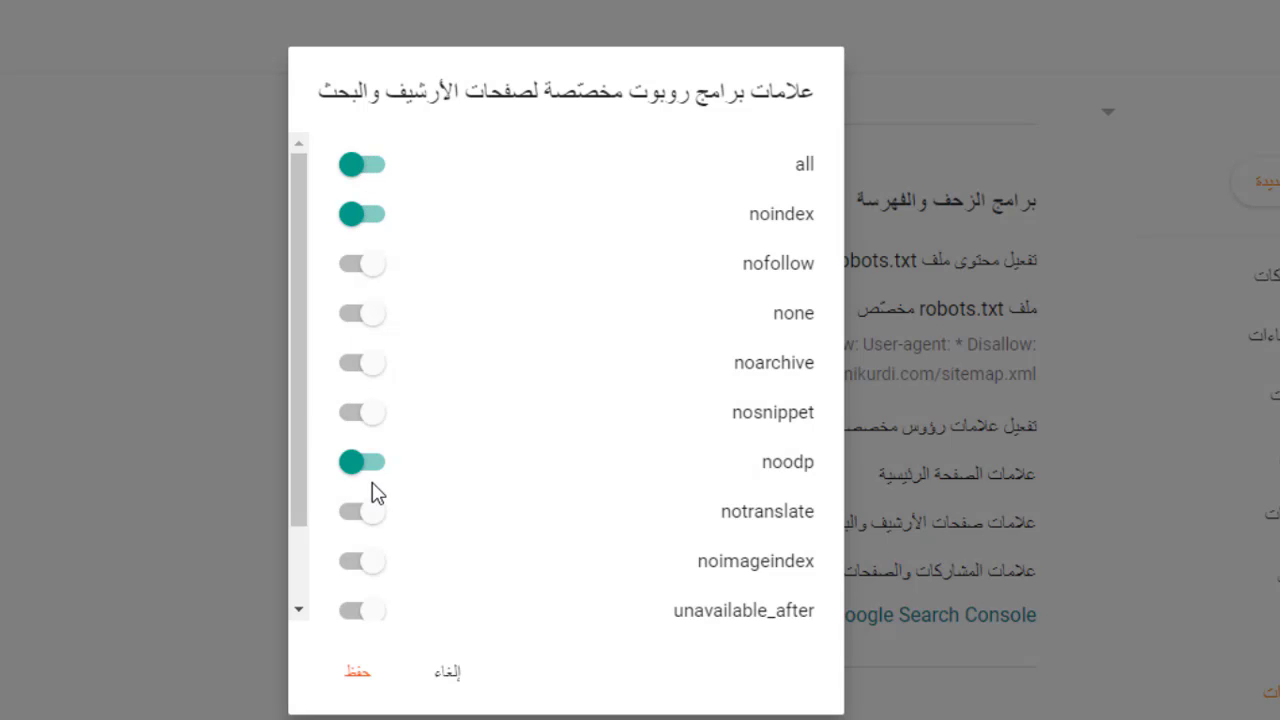
click(356, 676)
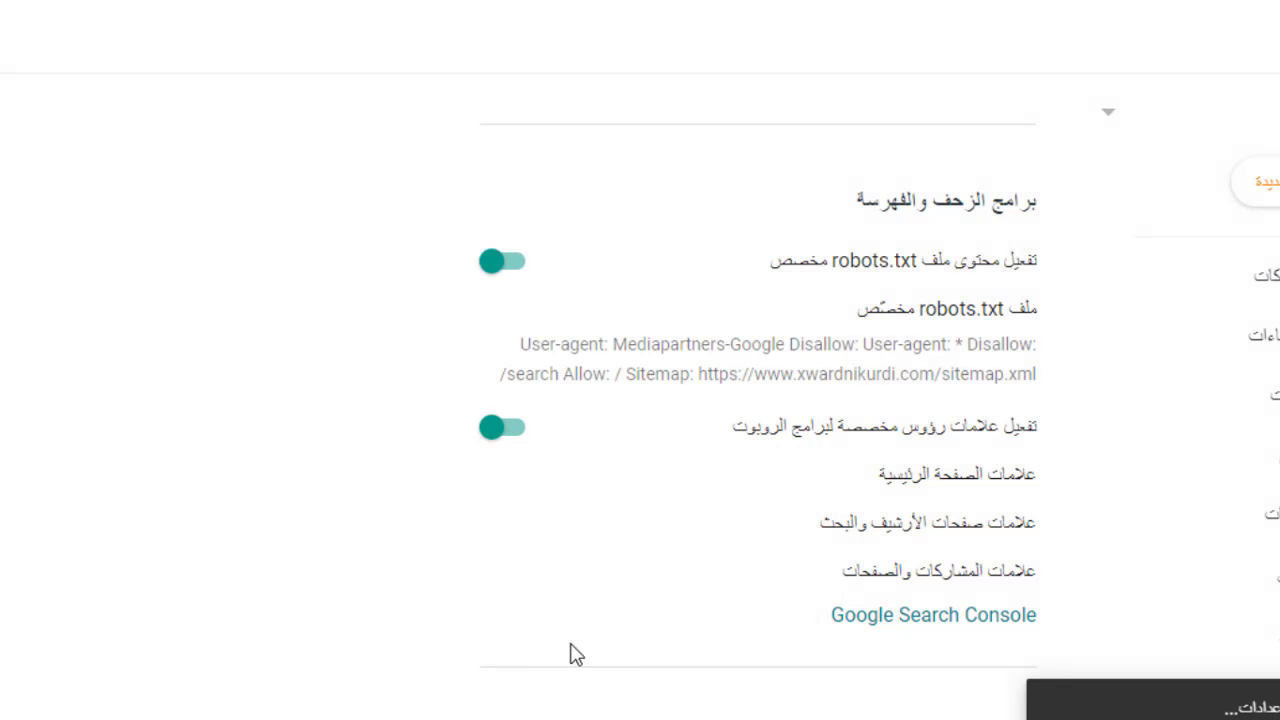
click(917, 583)
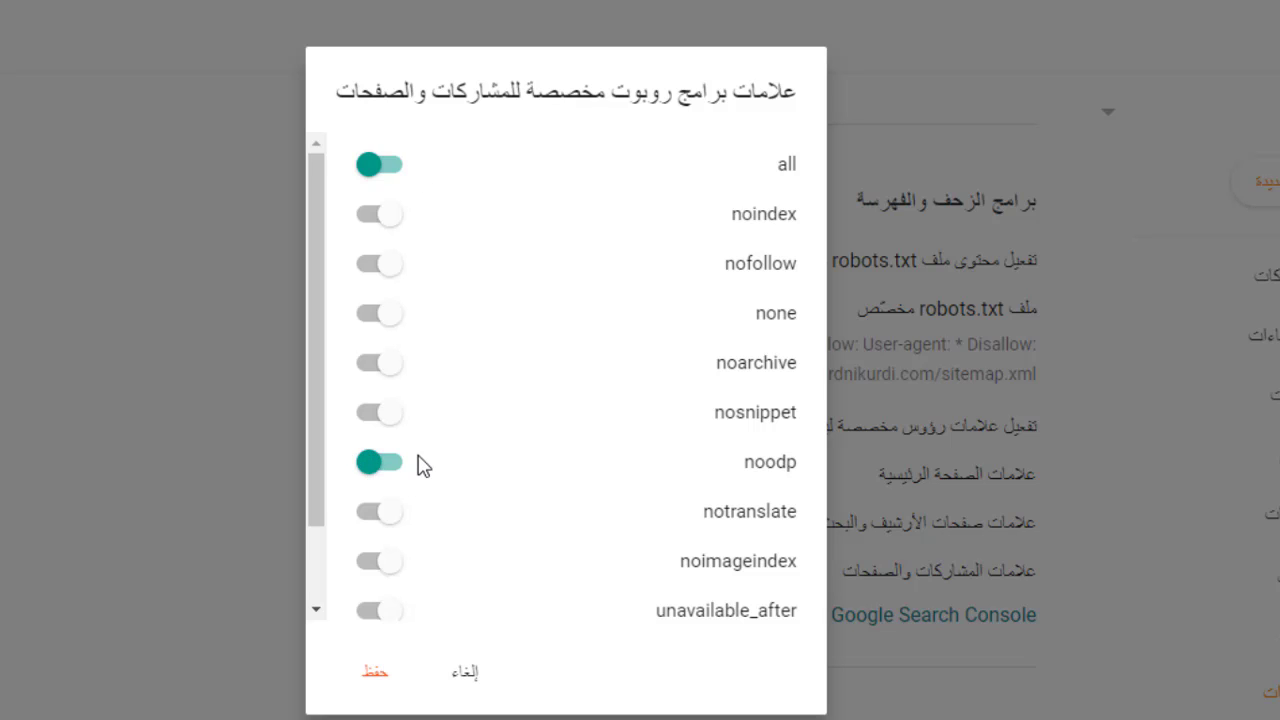
scroll(420, 463, down, 2)
scroll(417, 463, up, 2)
click(378, 674)
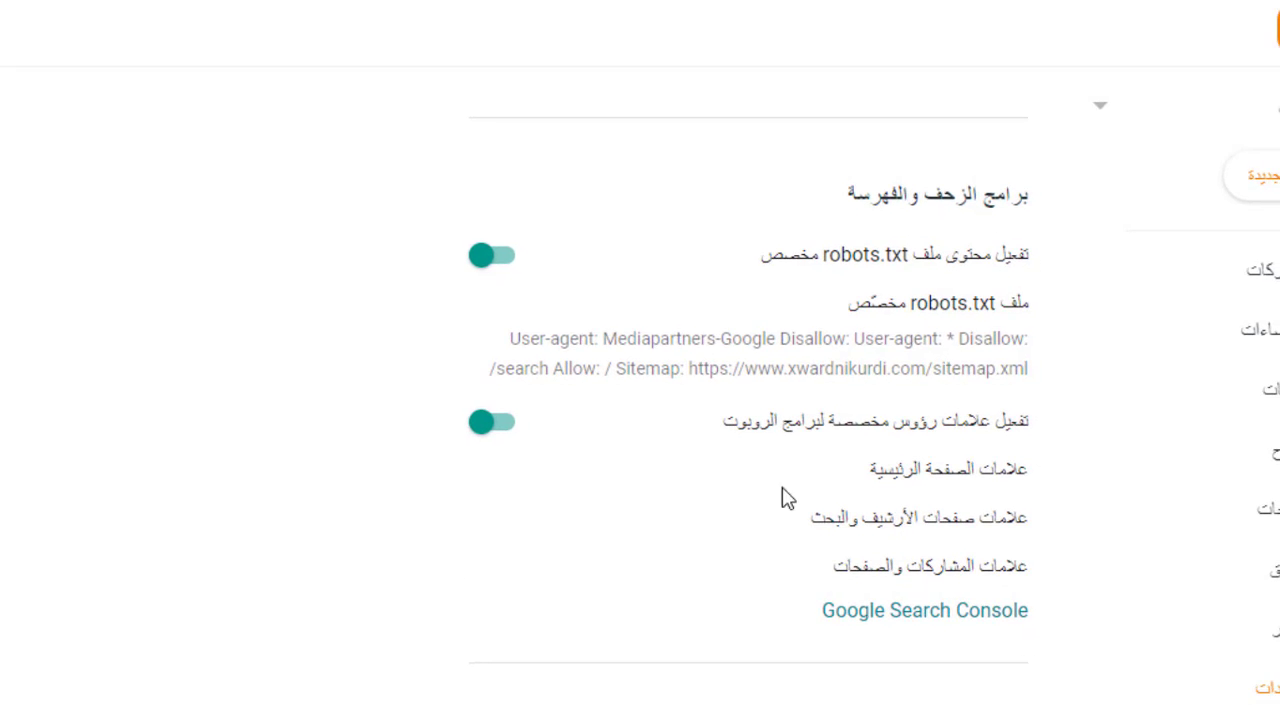
Step: Turn off the custom robots.txt content in Blogger and review the file in Search Console's robots.txt tester
click(495, 258)
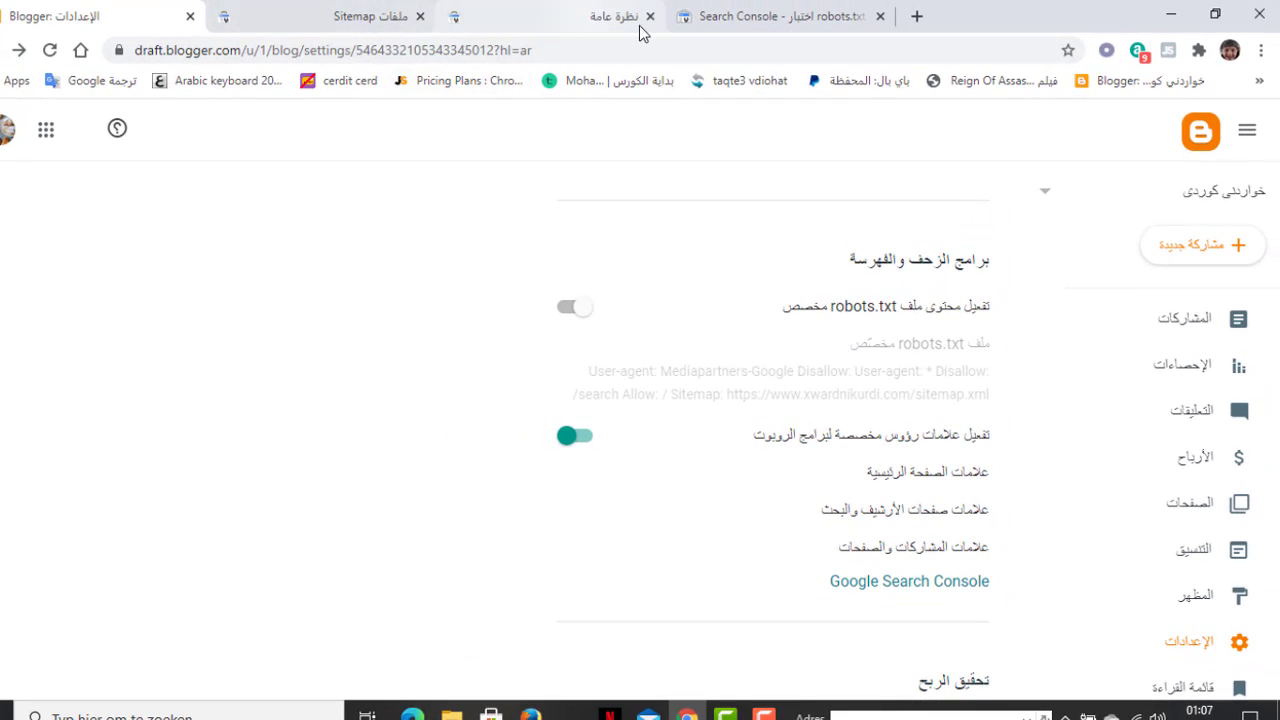
click(757, 14)
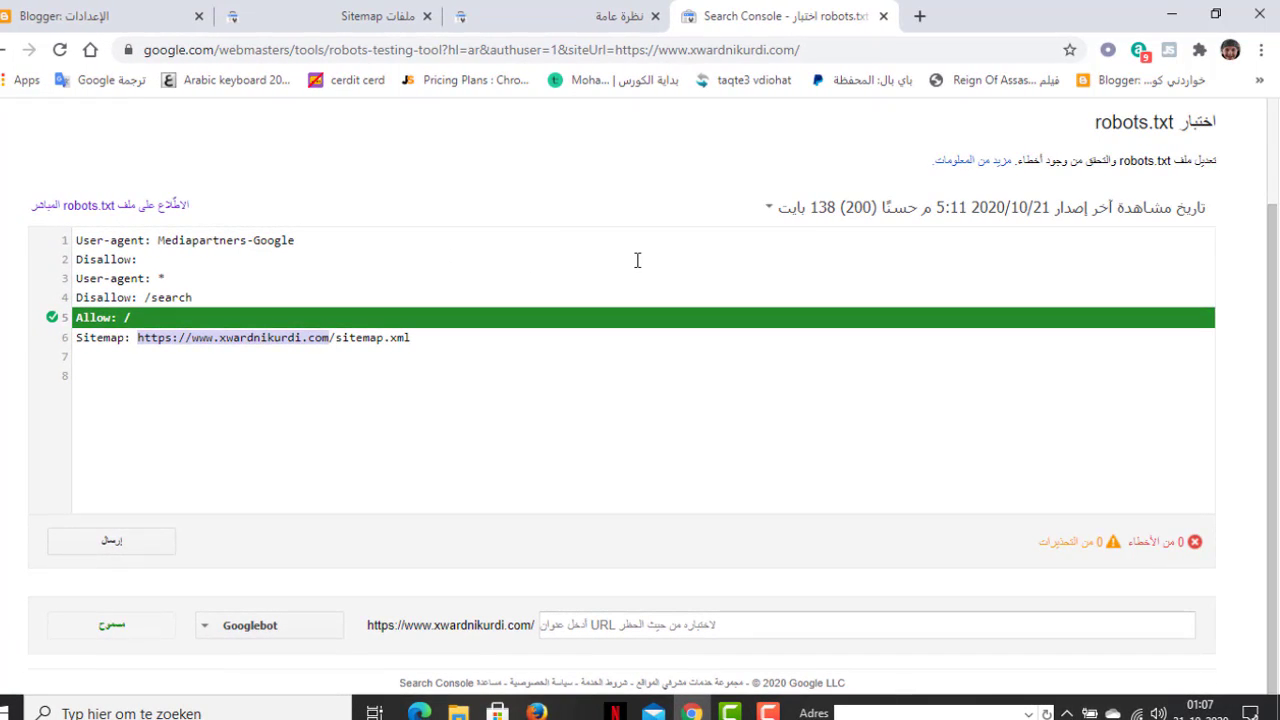
click(88, 16)
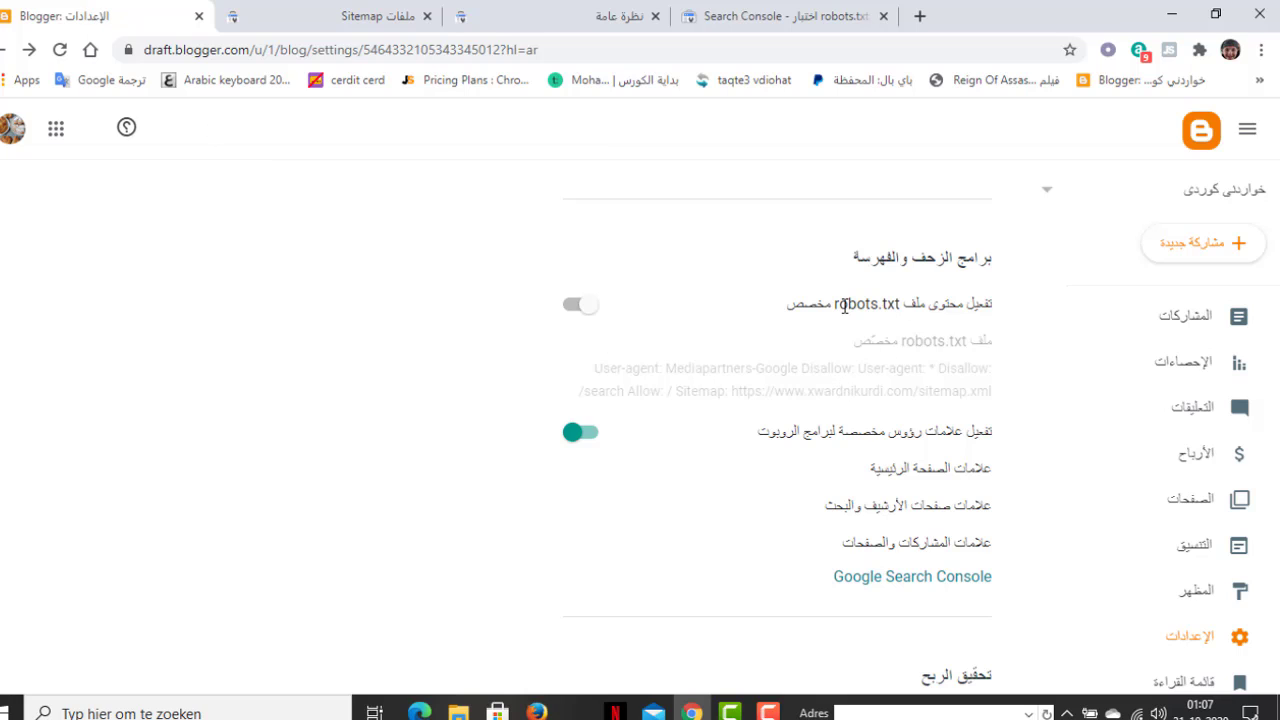
click(765, 14)
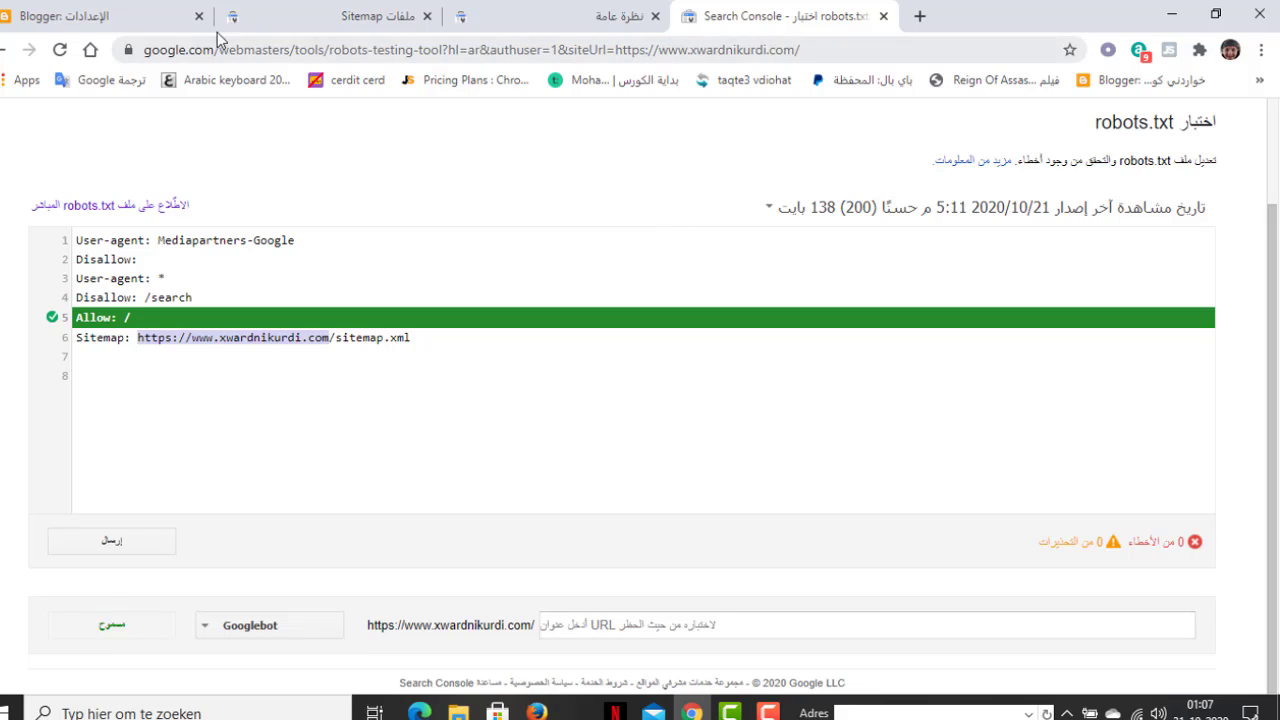
click(88, 14)
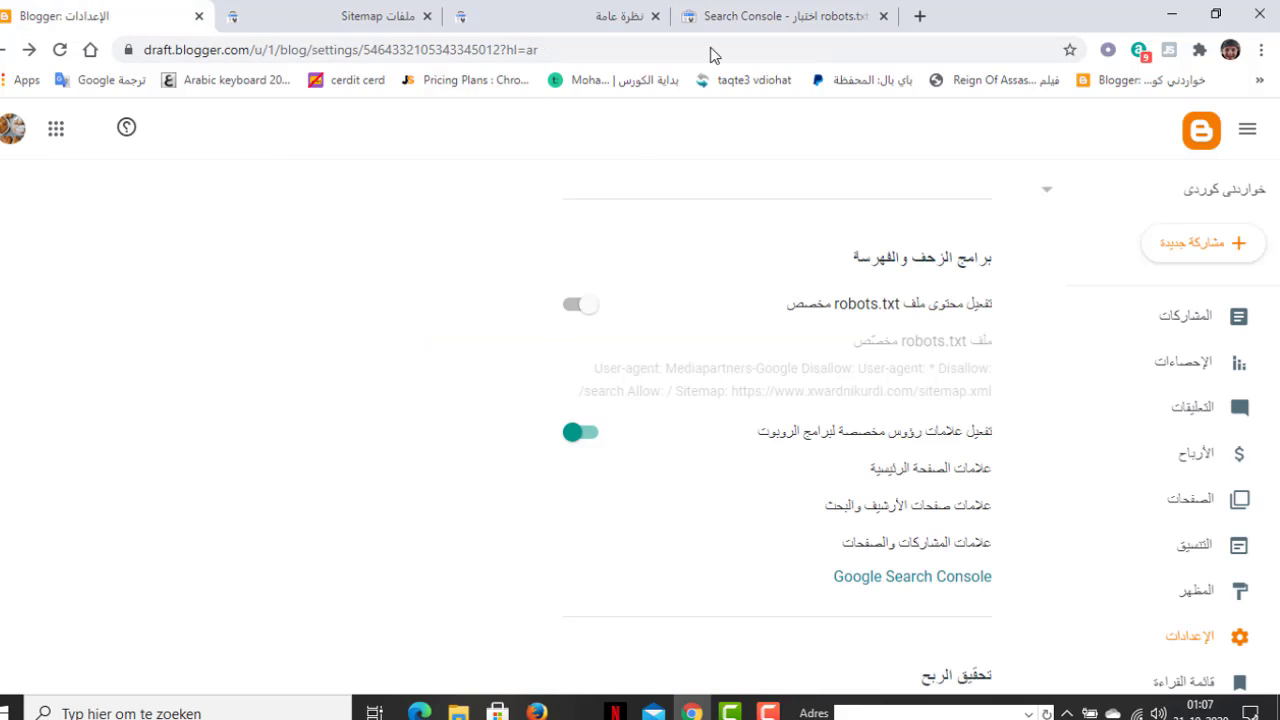
click(770, 17)
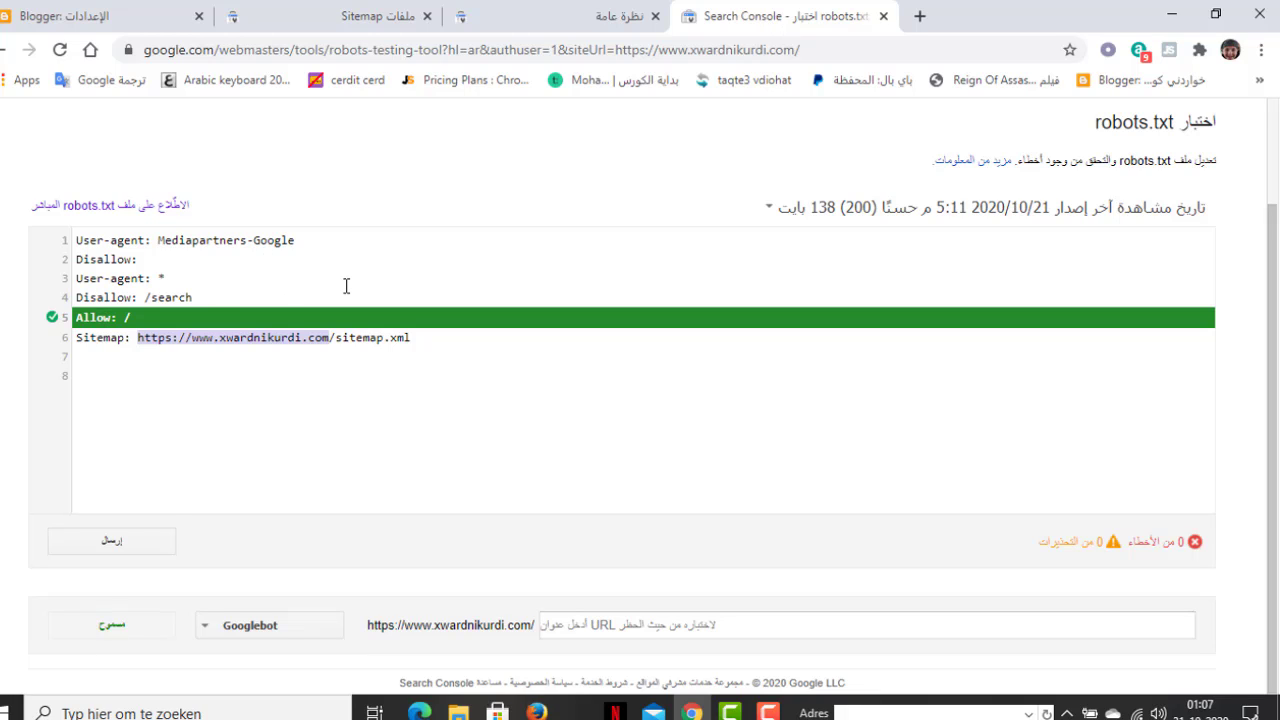
click(273, 359)
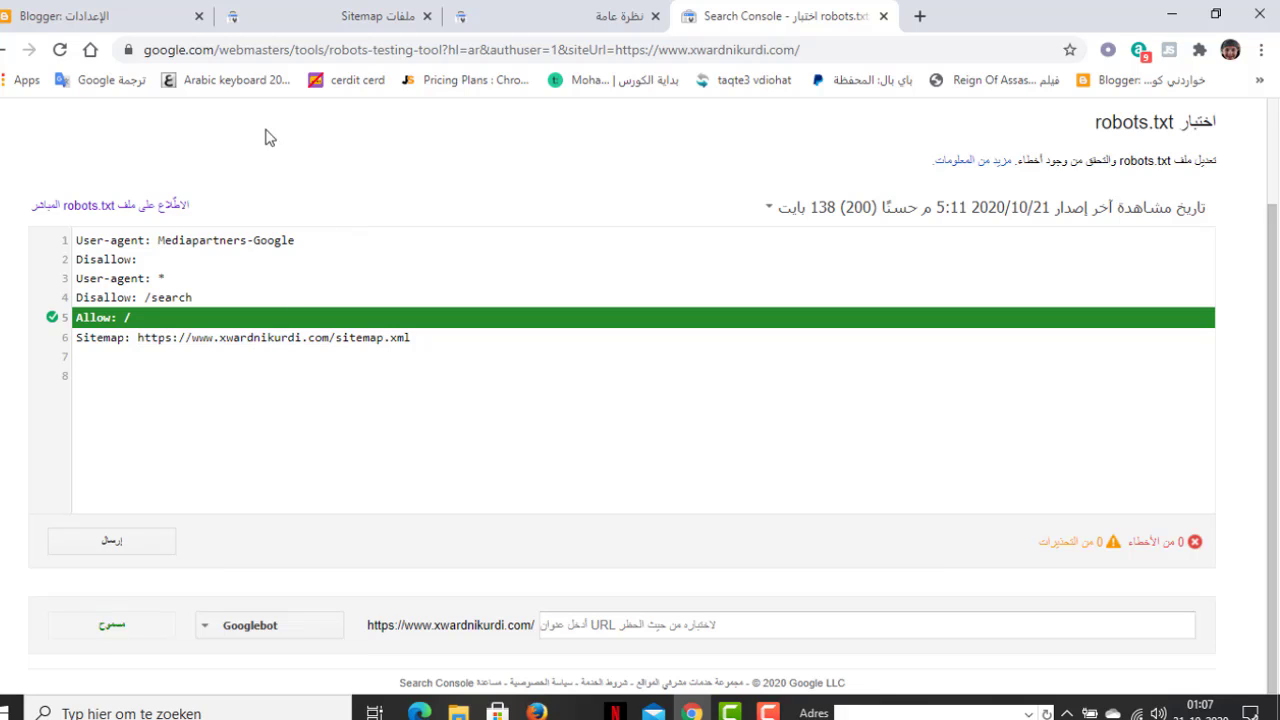
click(115, 30)
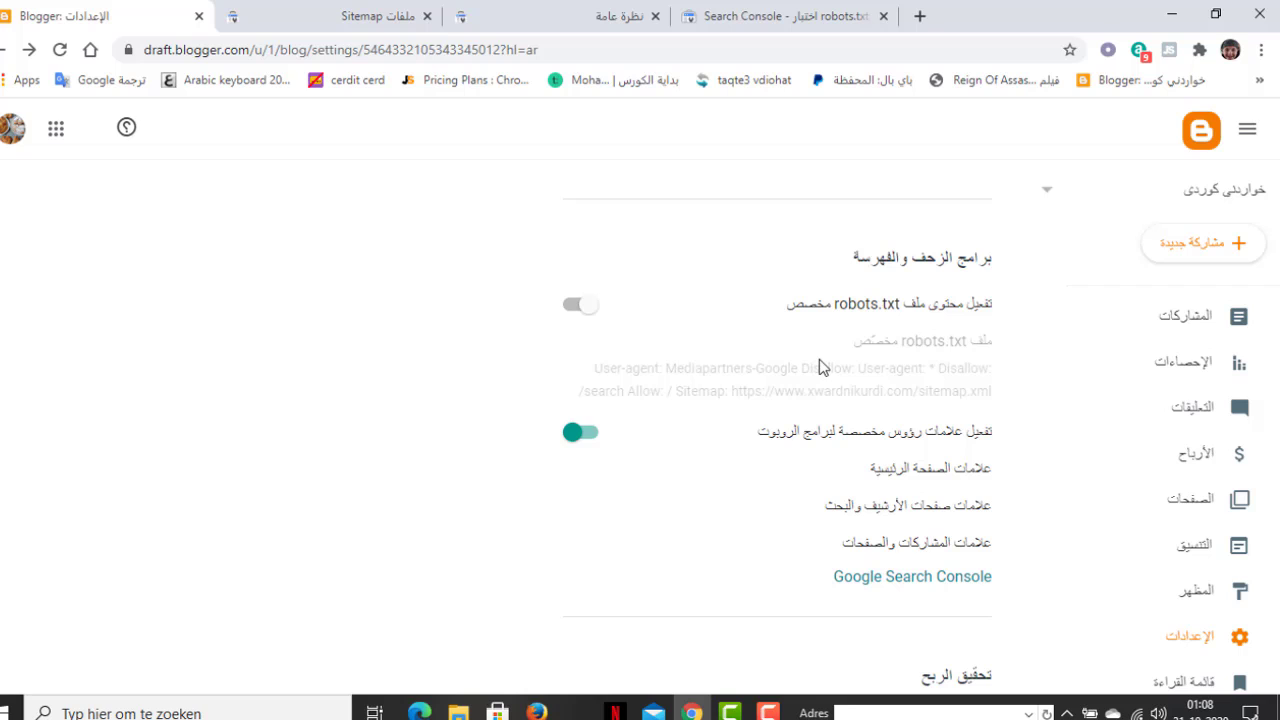
Step: Switch to Search Console and open the blog's search performance report
click(330, 22)
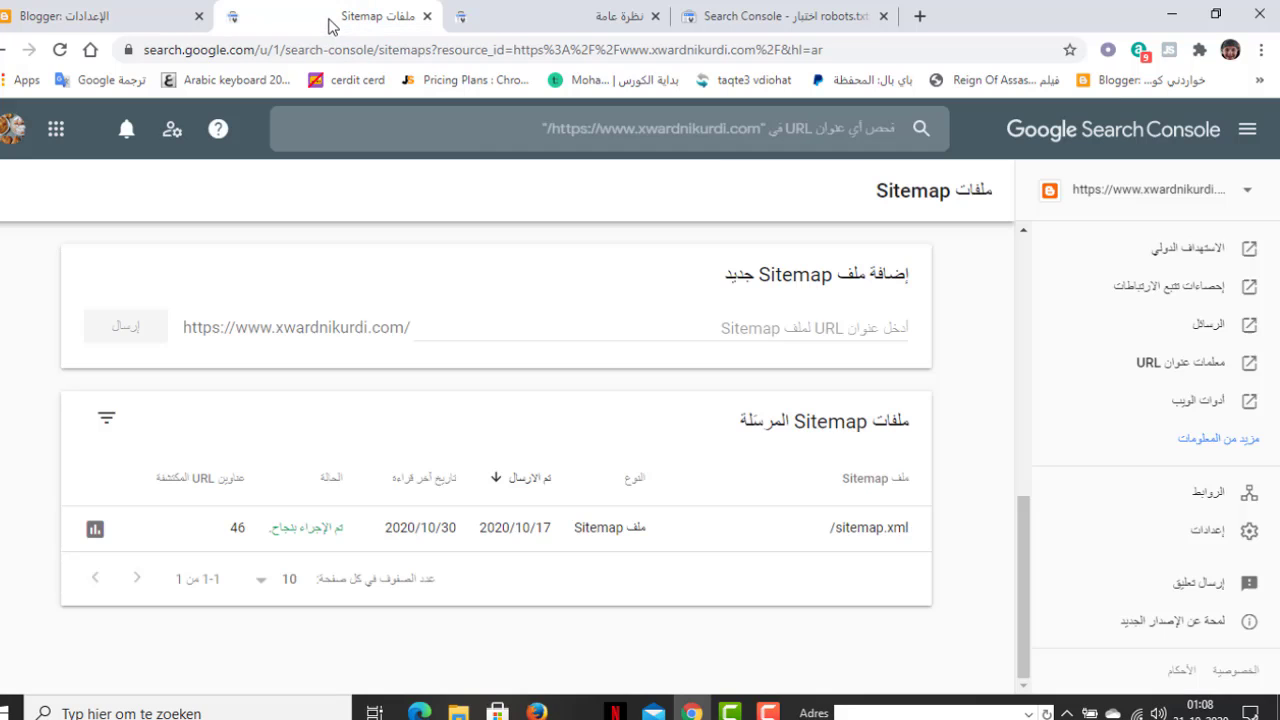
scroll(1198, 322, up, 5)
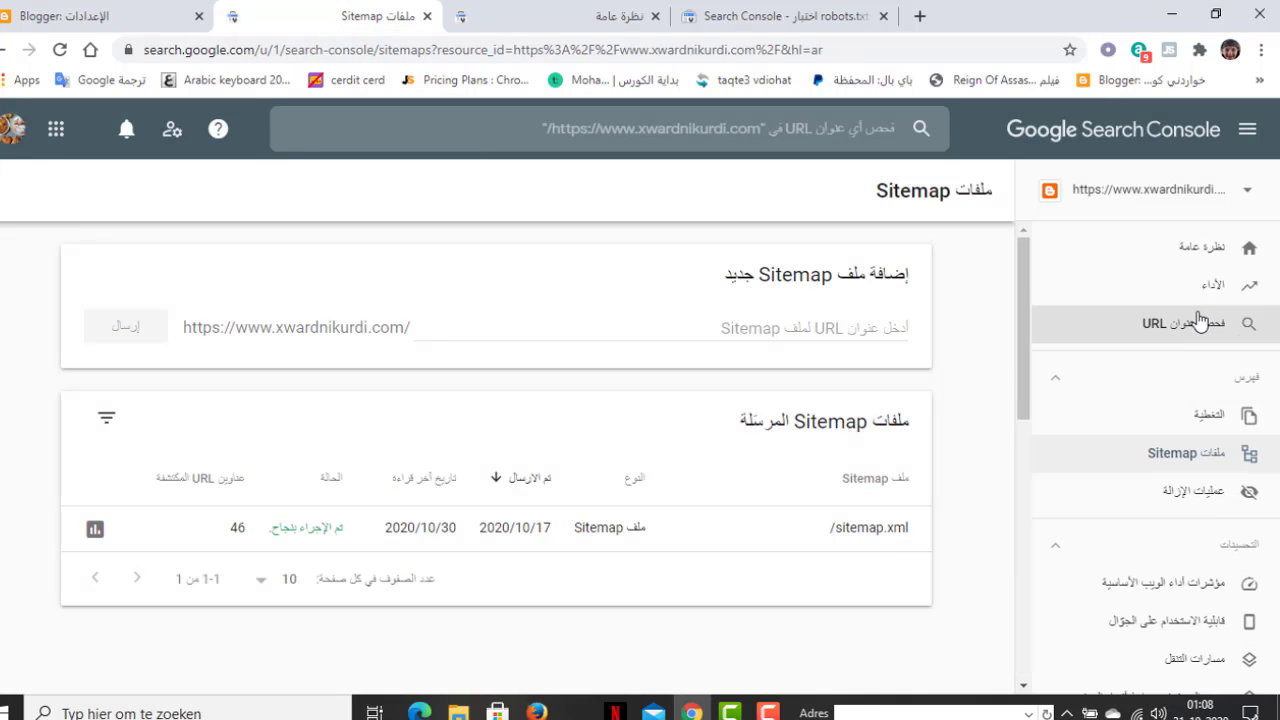
click(1211, 286)
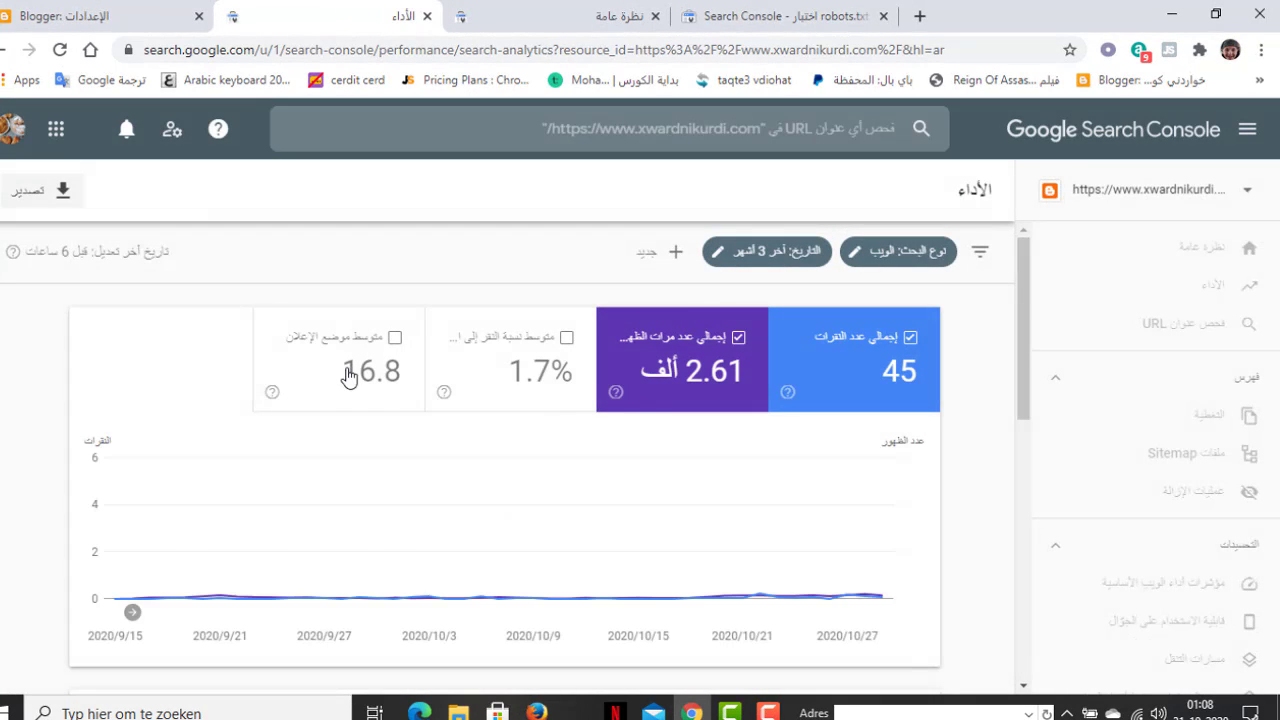
Step: Open the coverage report and examine the valid-with-warnings pages, their issue details and the report's last update date
click(1227, 417)
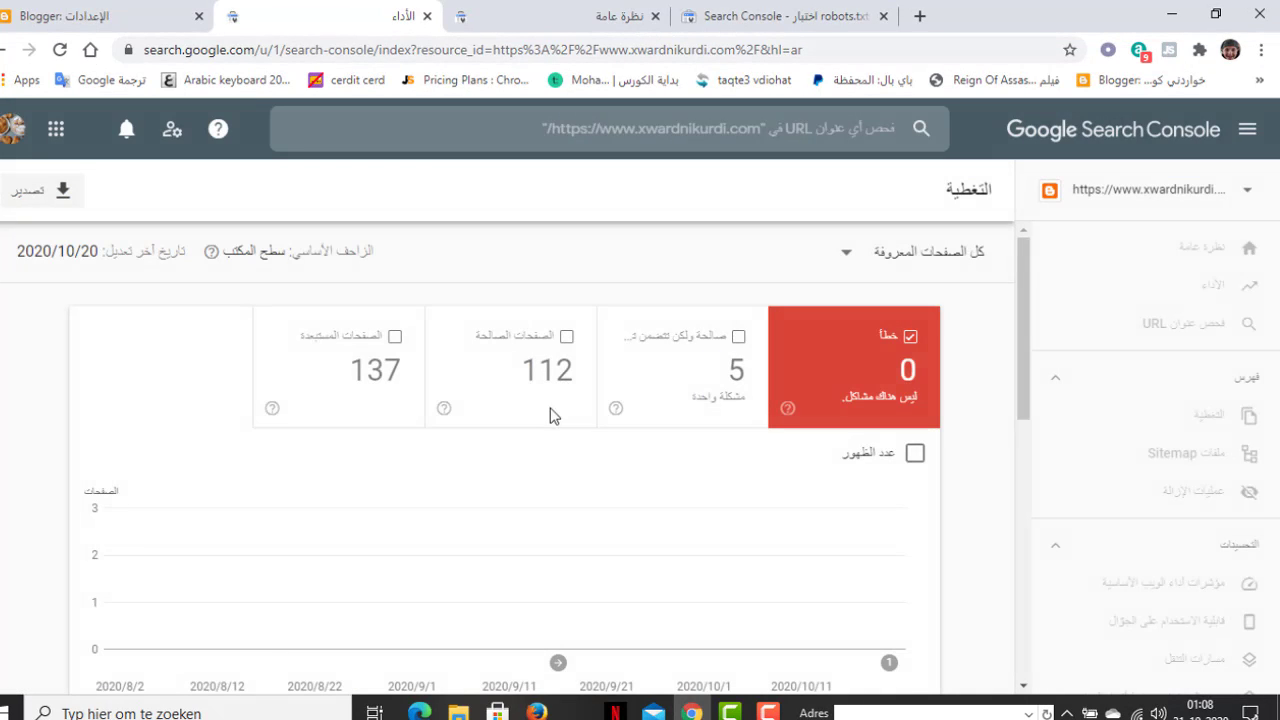
click(694, 370)
scroll(677, 363, down, 3)
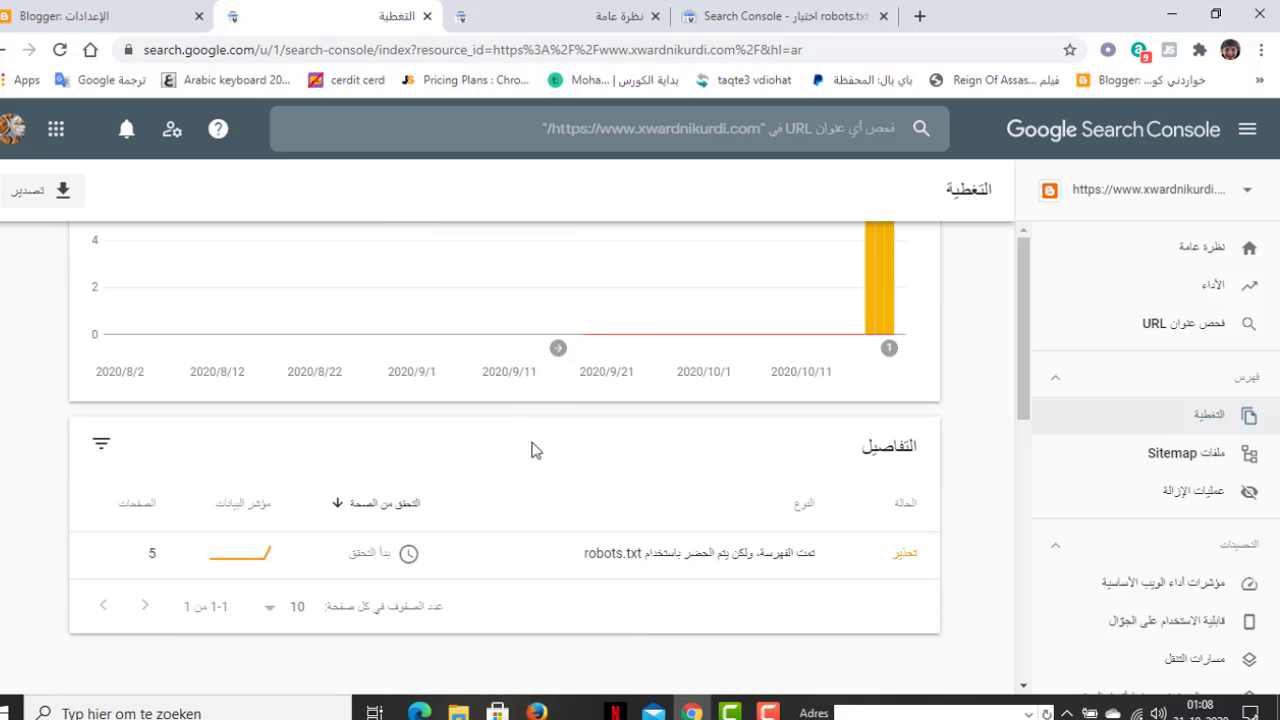
scroll(531, 450, up, 3)
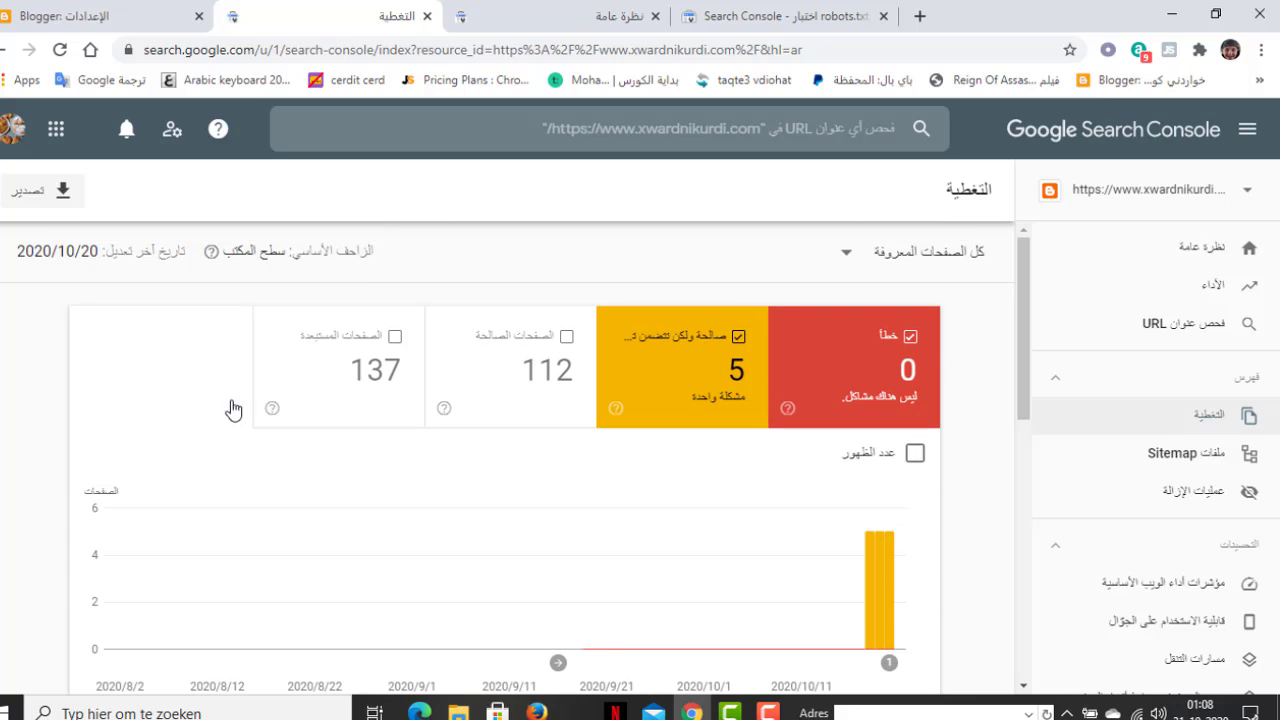
triple_click(44, 250)
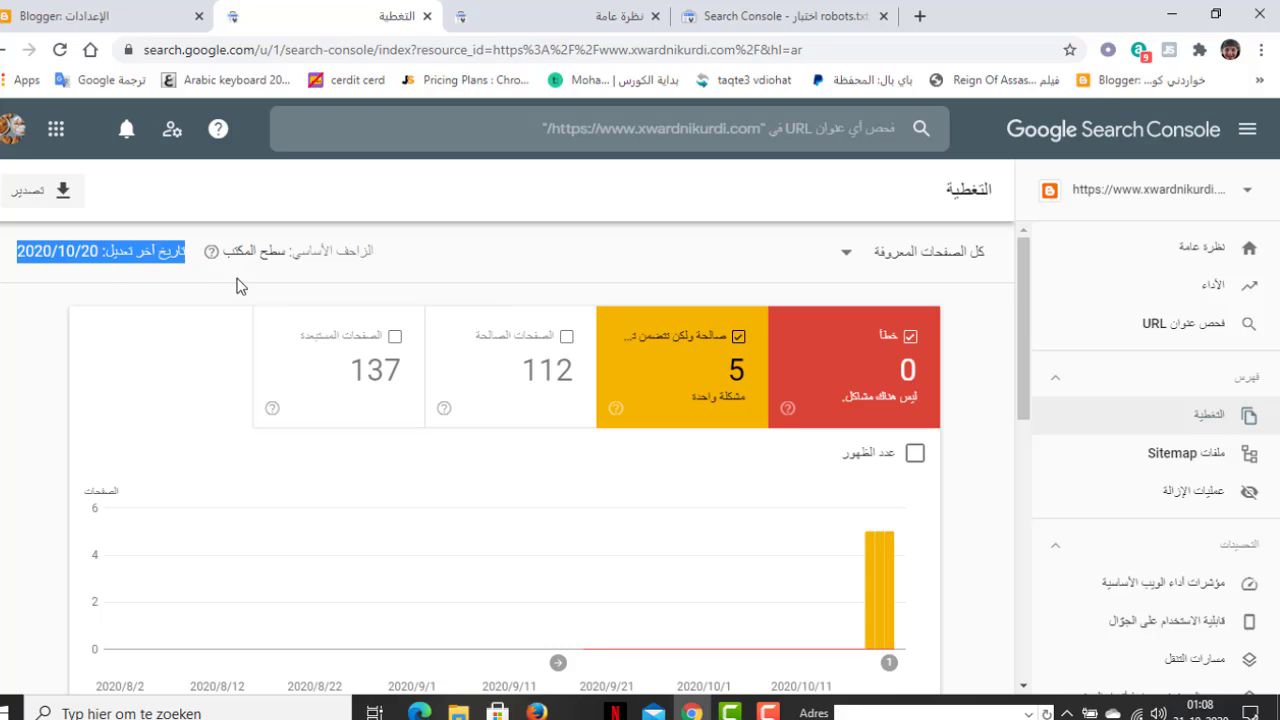
click(181, 252)
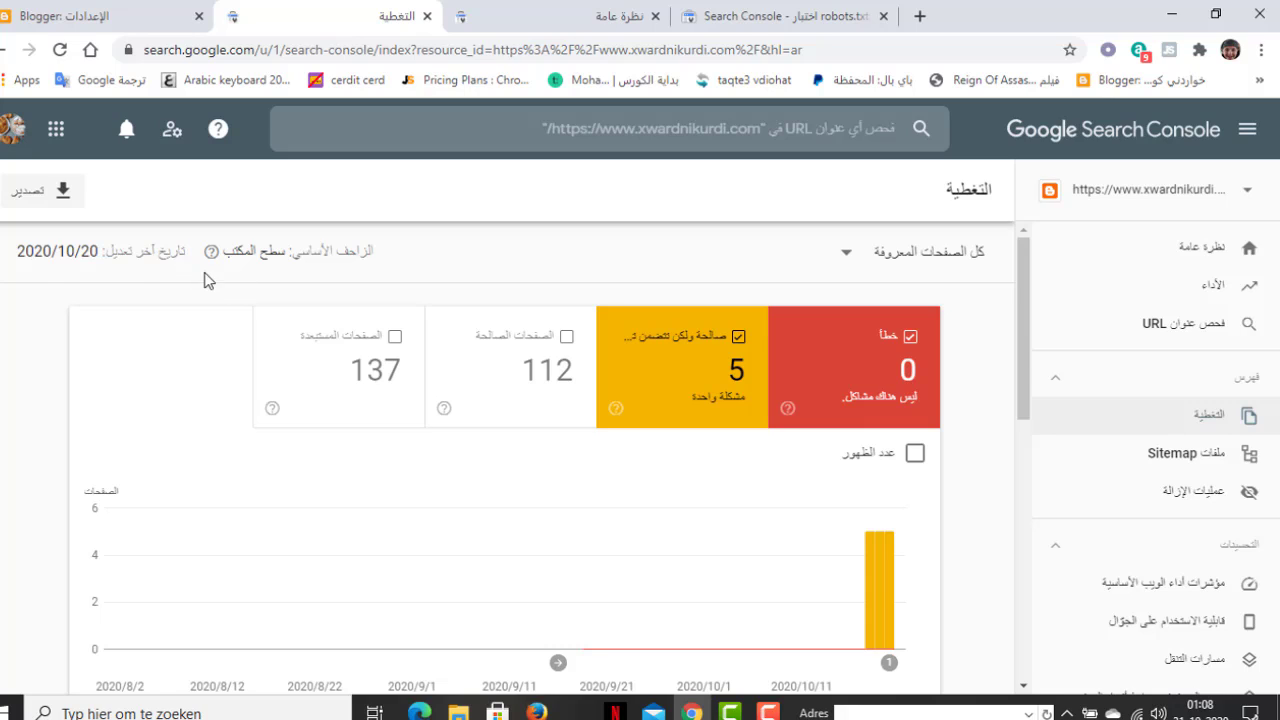
scroll(357, 423, down, 3)
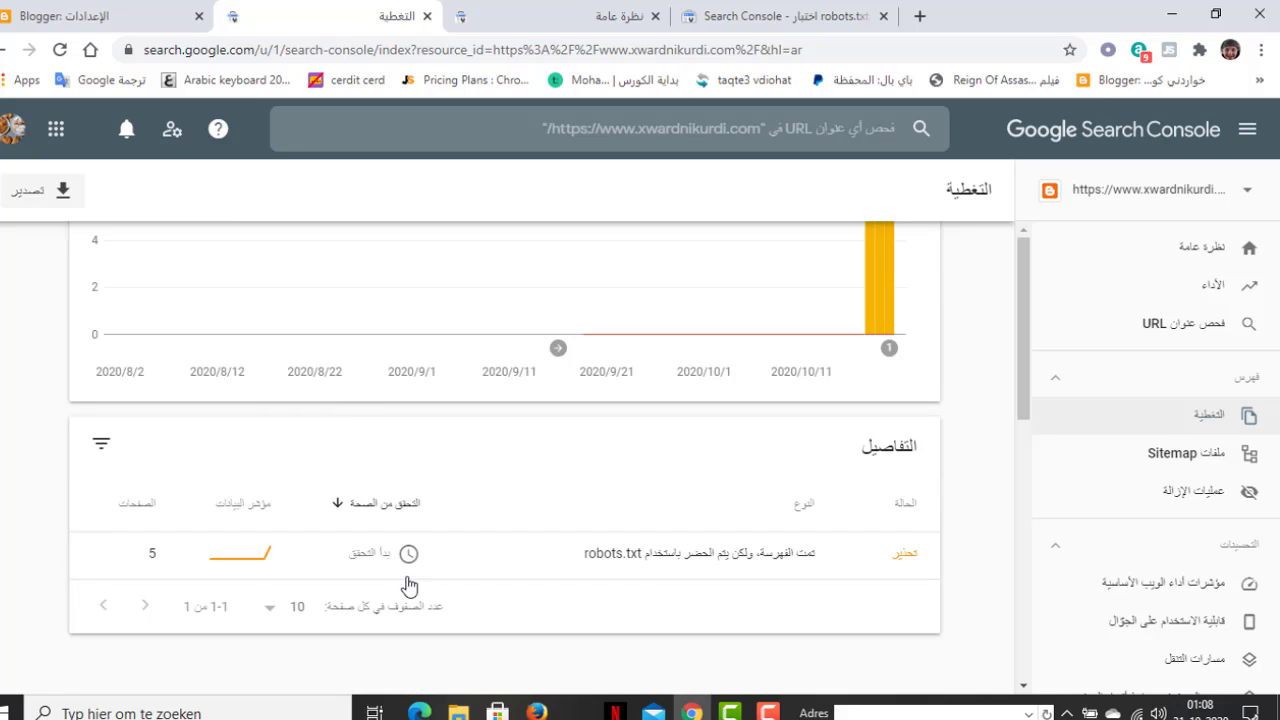
scroll(578, 543, up, 3)
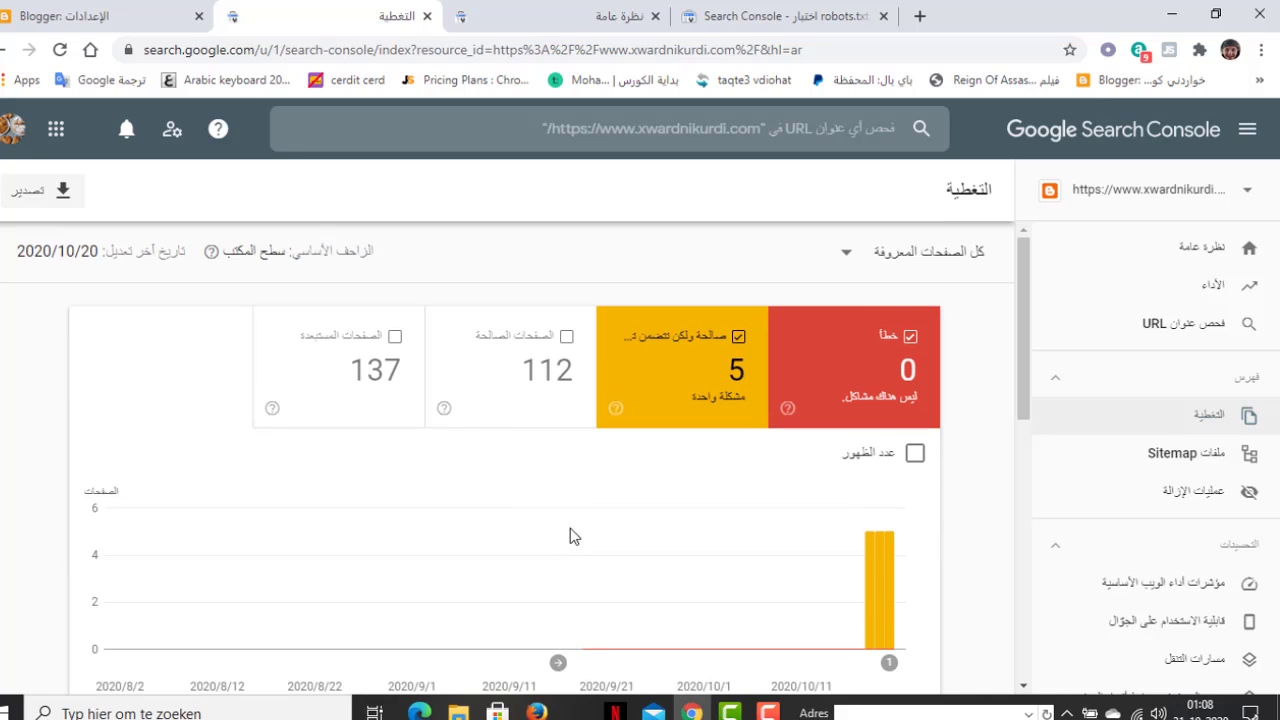
click(643, 382)
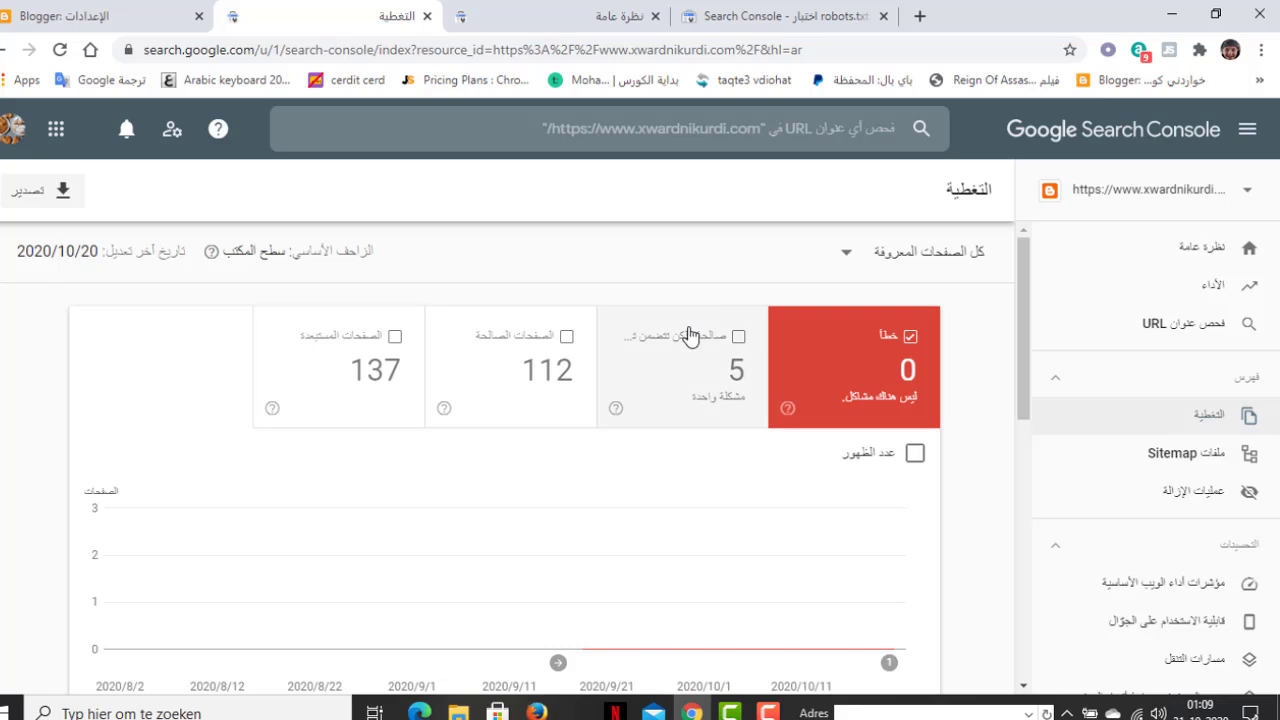
Step: Review the file in the robots.txt tester once more, close the tester and return to the coverage report
click(776, 17)
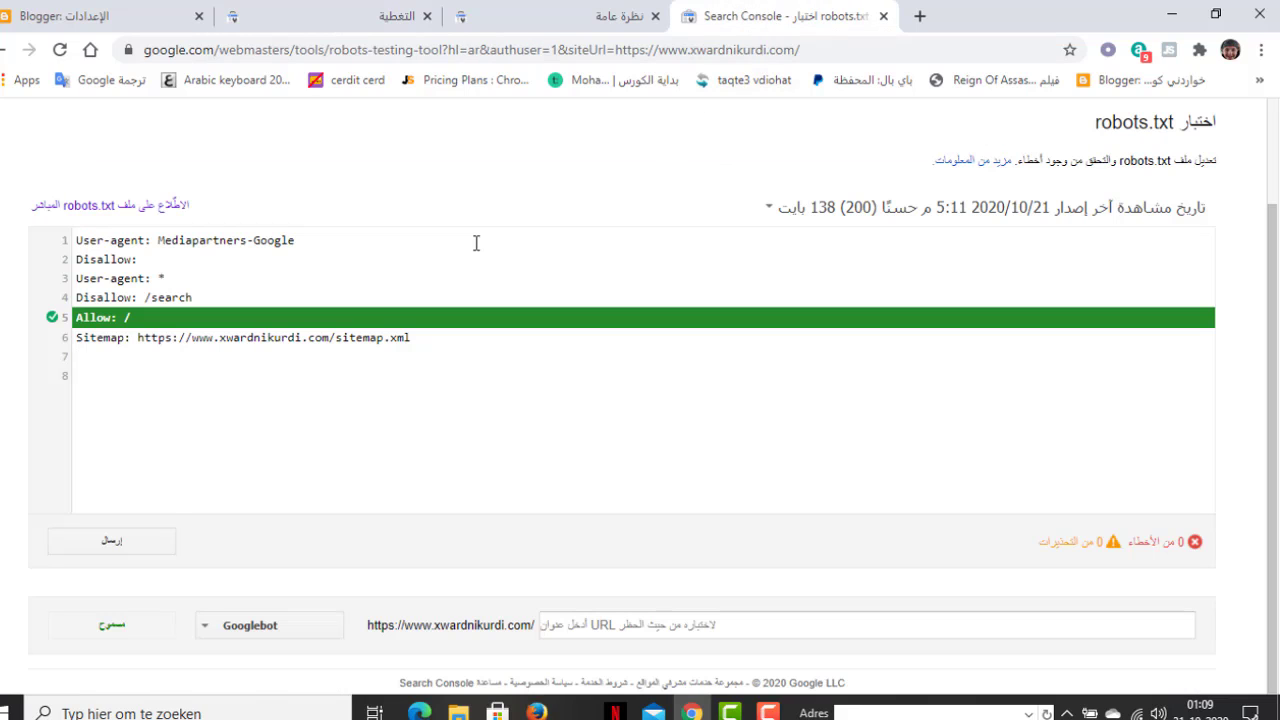
click(884, 17)
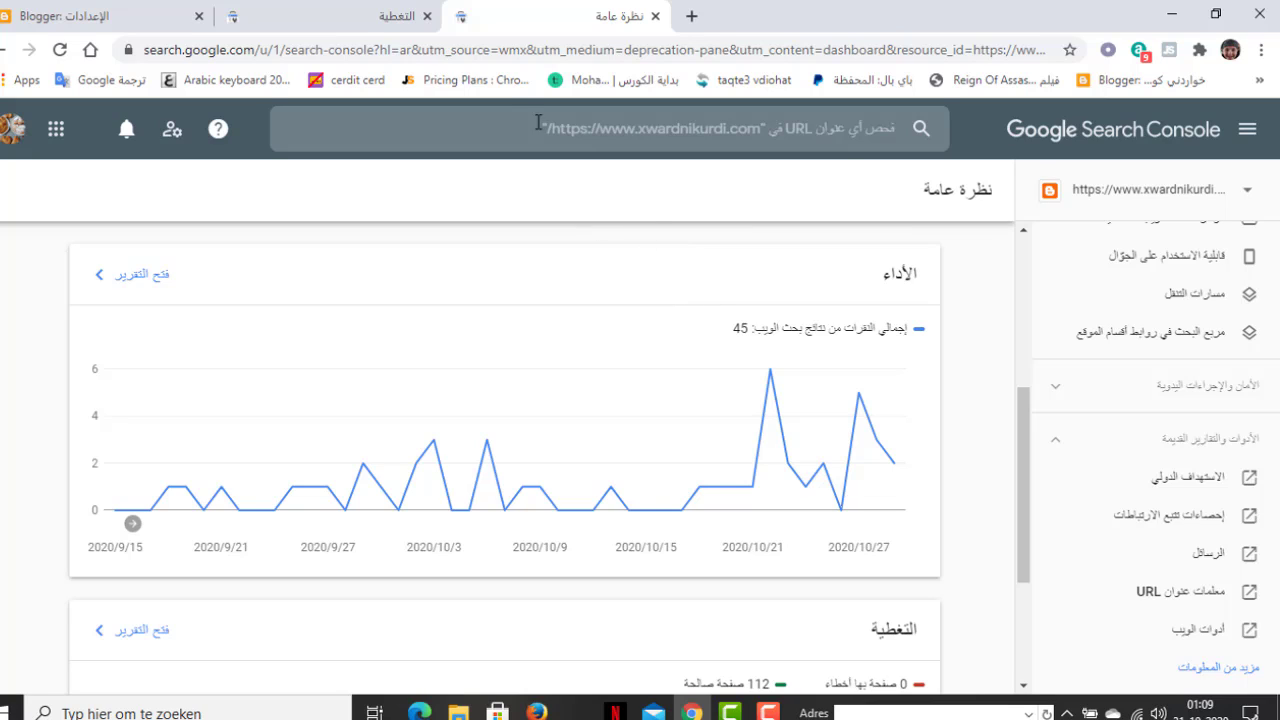
click(362, 20)
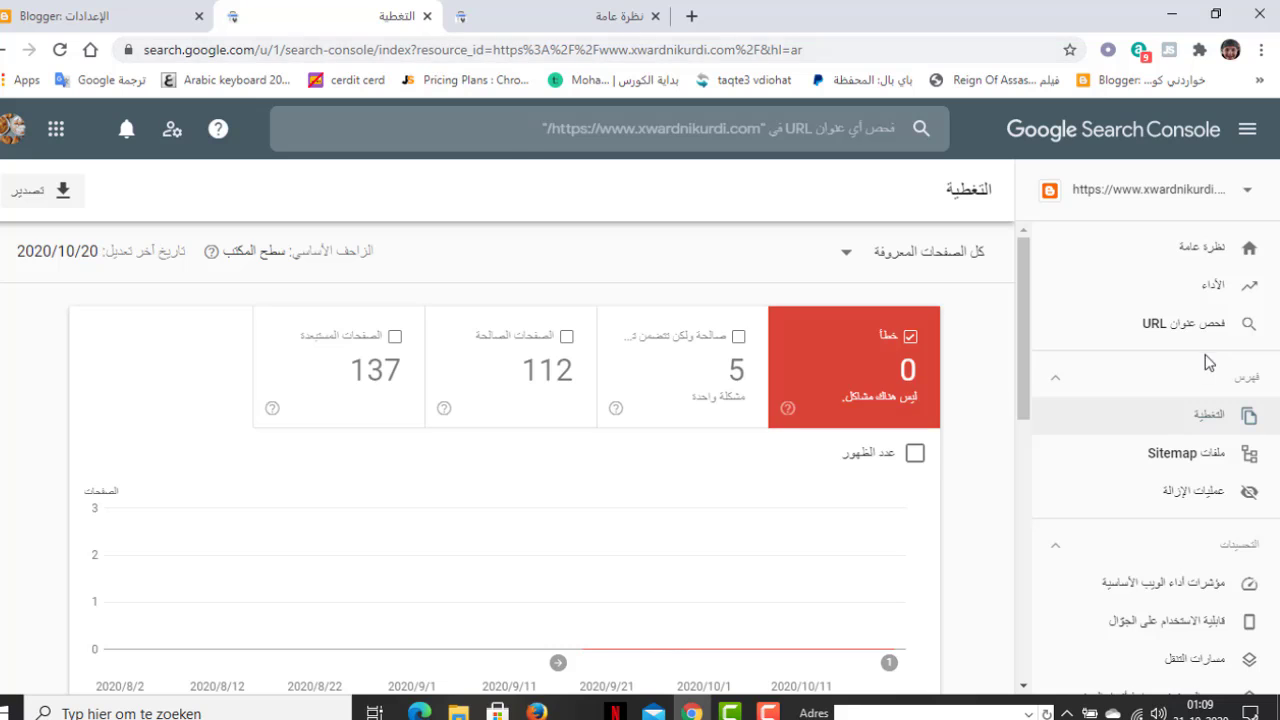
Step: Review the search performance report, followed by the list of submitted sitemaps
click(1222, 289)
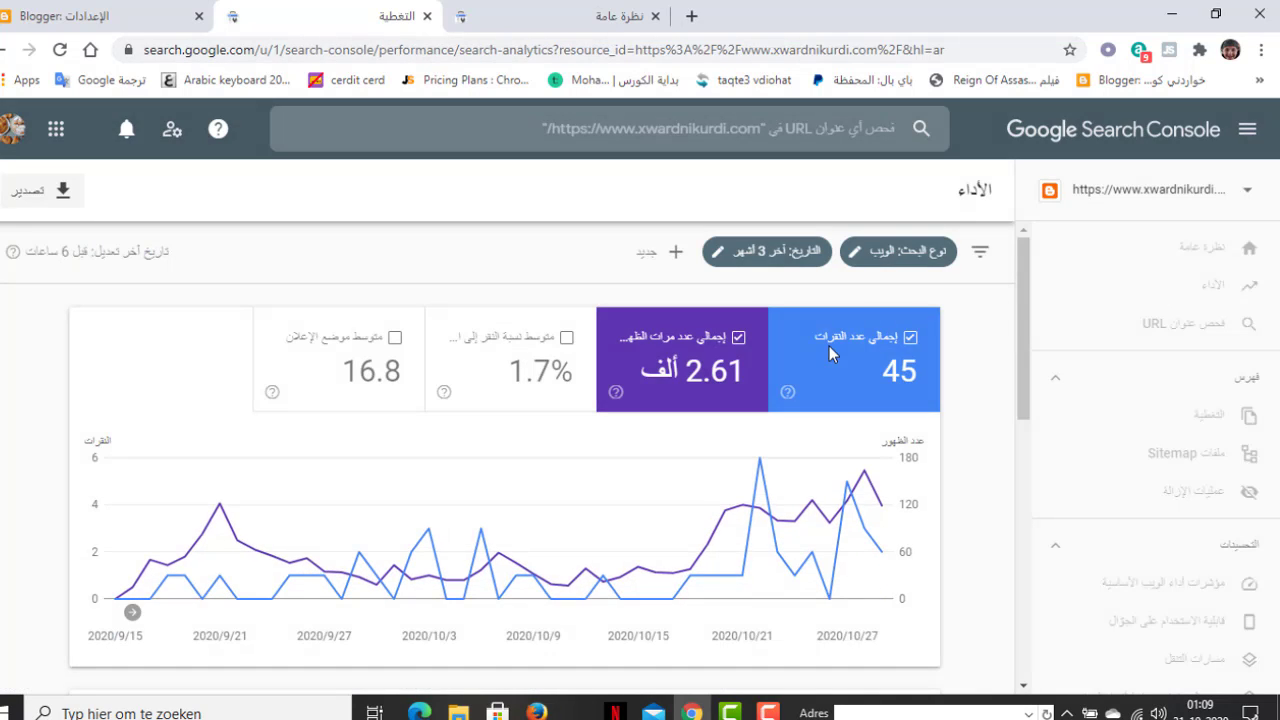
click(1212, 455)
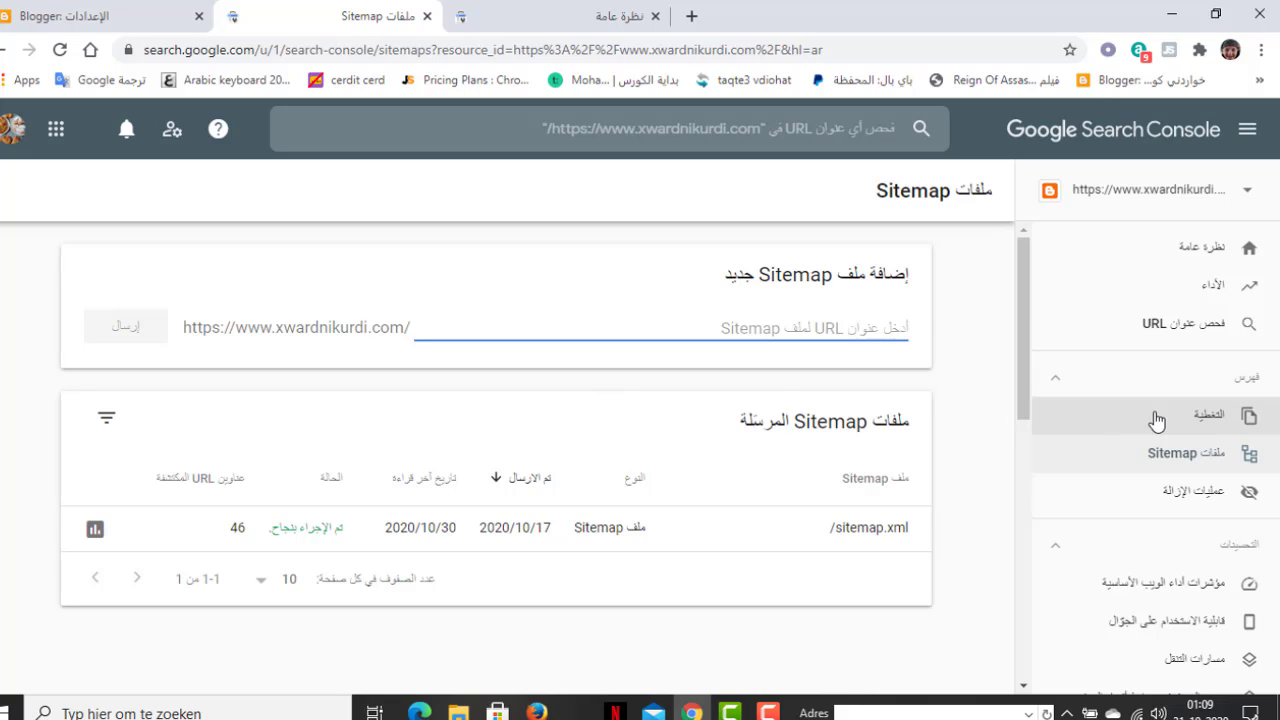
Step: Switch to Blogger, view the published blog and look through its home page down to the featured post
click(42, 16)
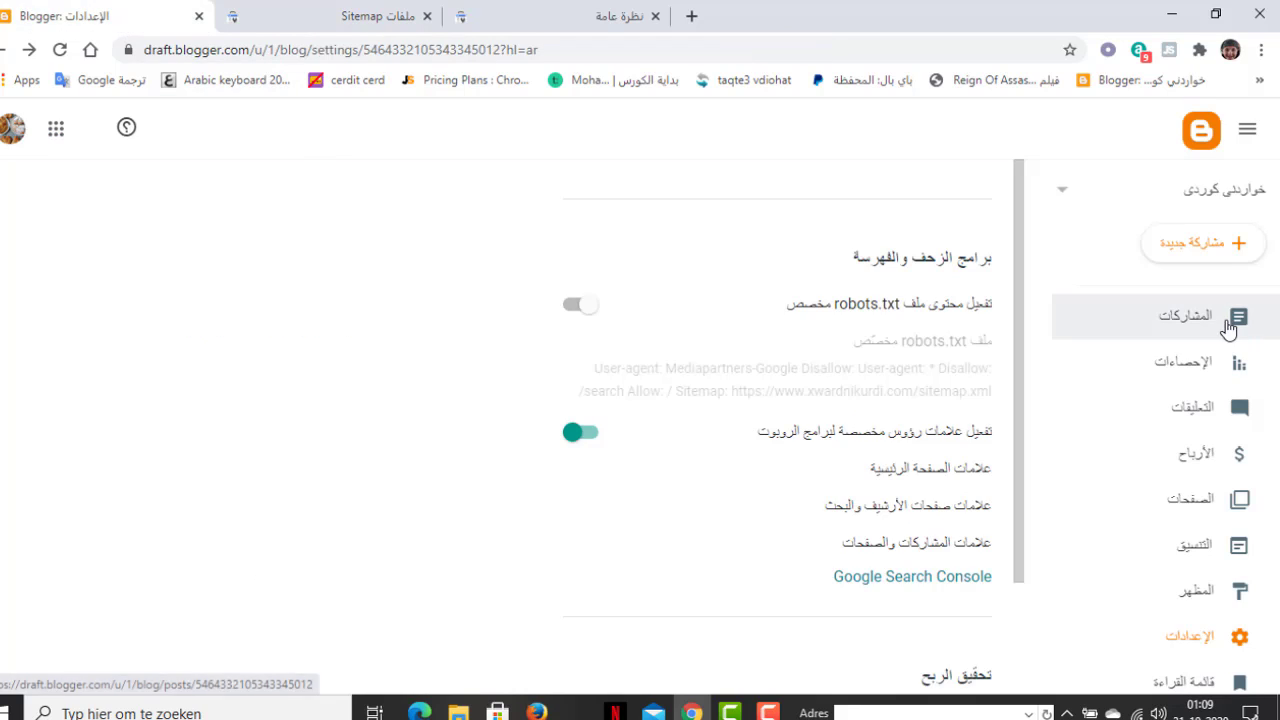
scroll(1110, 450, down, 2)
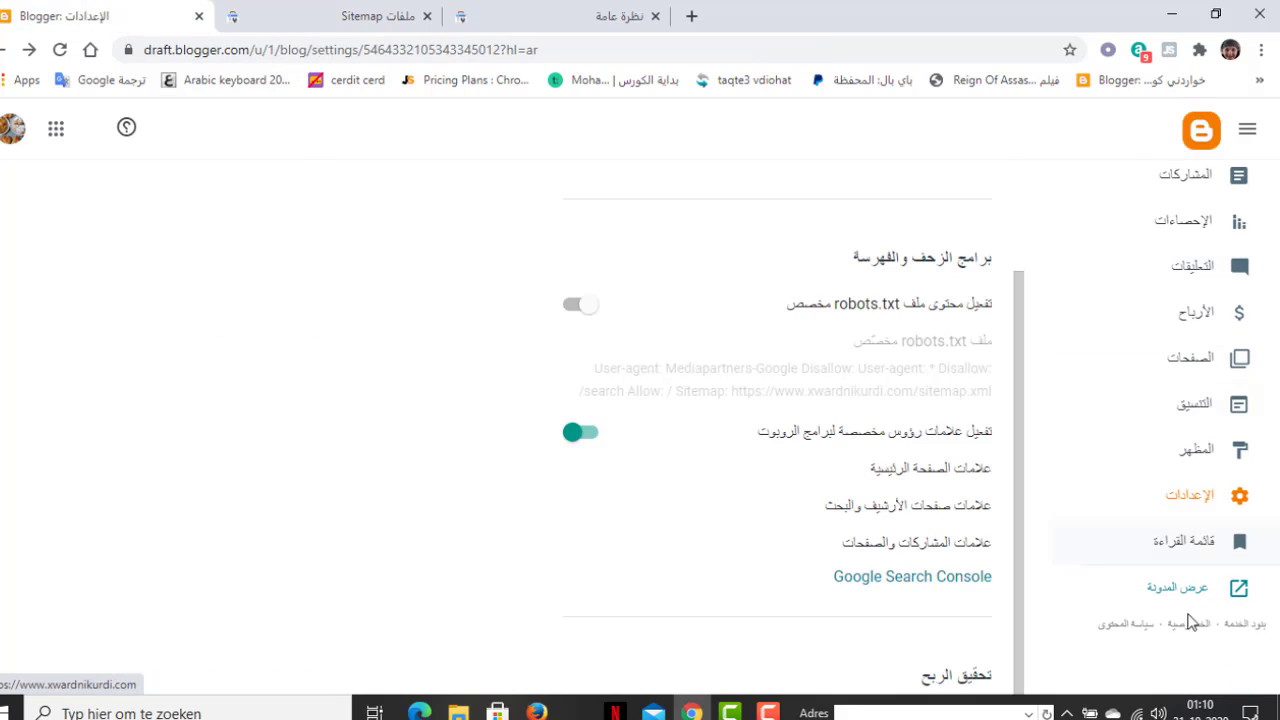
click(1178, 588)
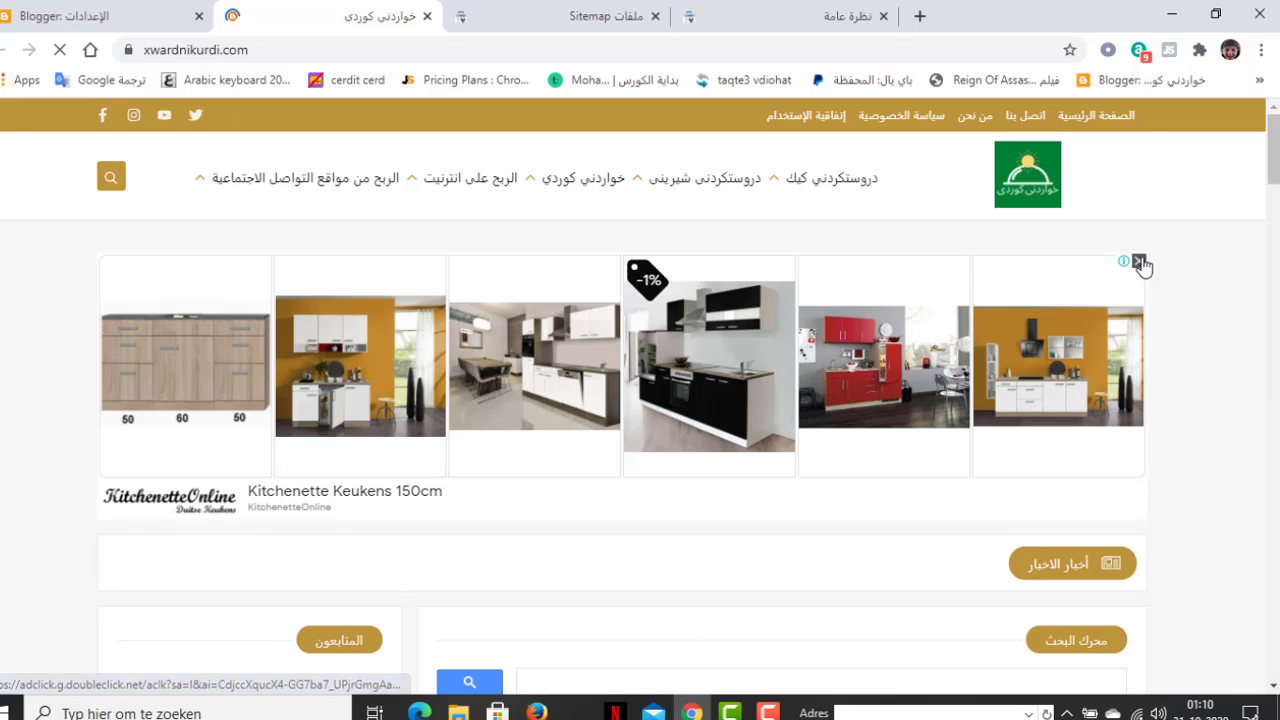
scroll(1140, 265, down, 15)
scroll(1134, 268, down, 12)
scroll(1124, 269, up, 20)
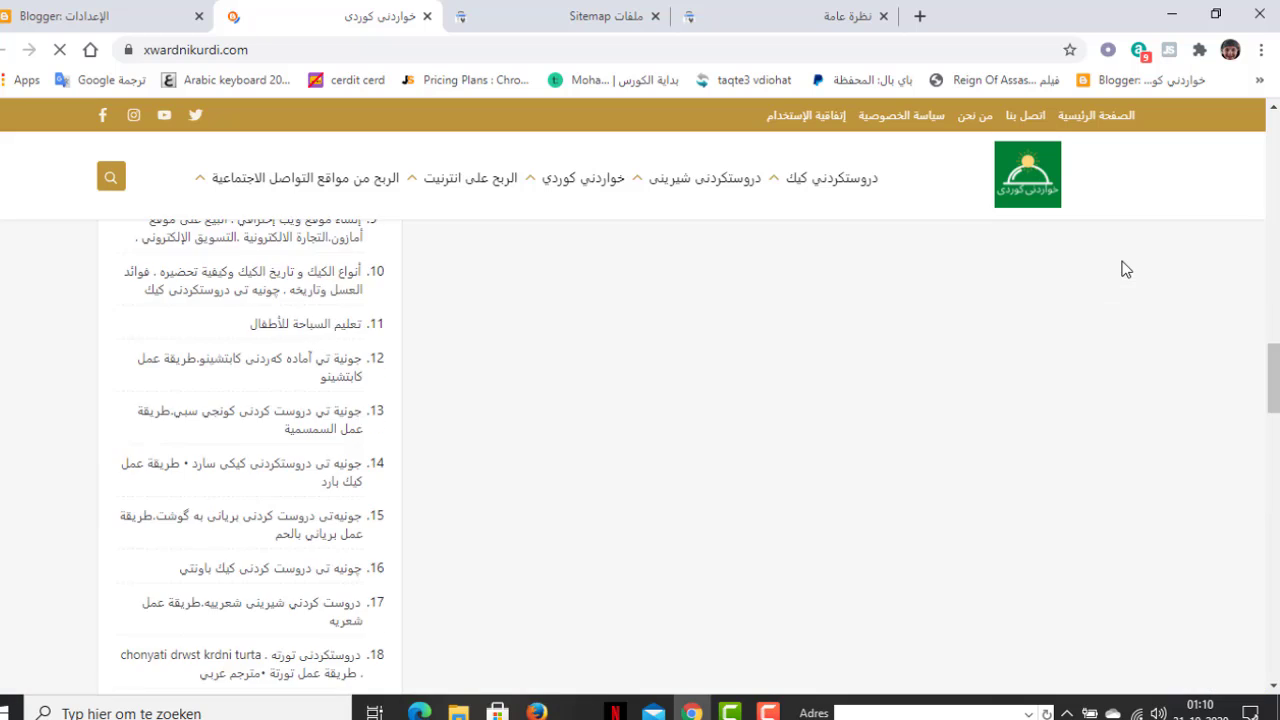
scroll(1089, 277, up, 11)
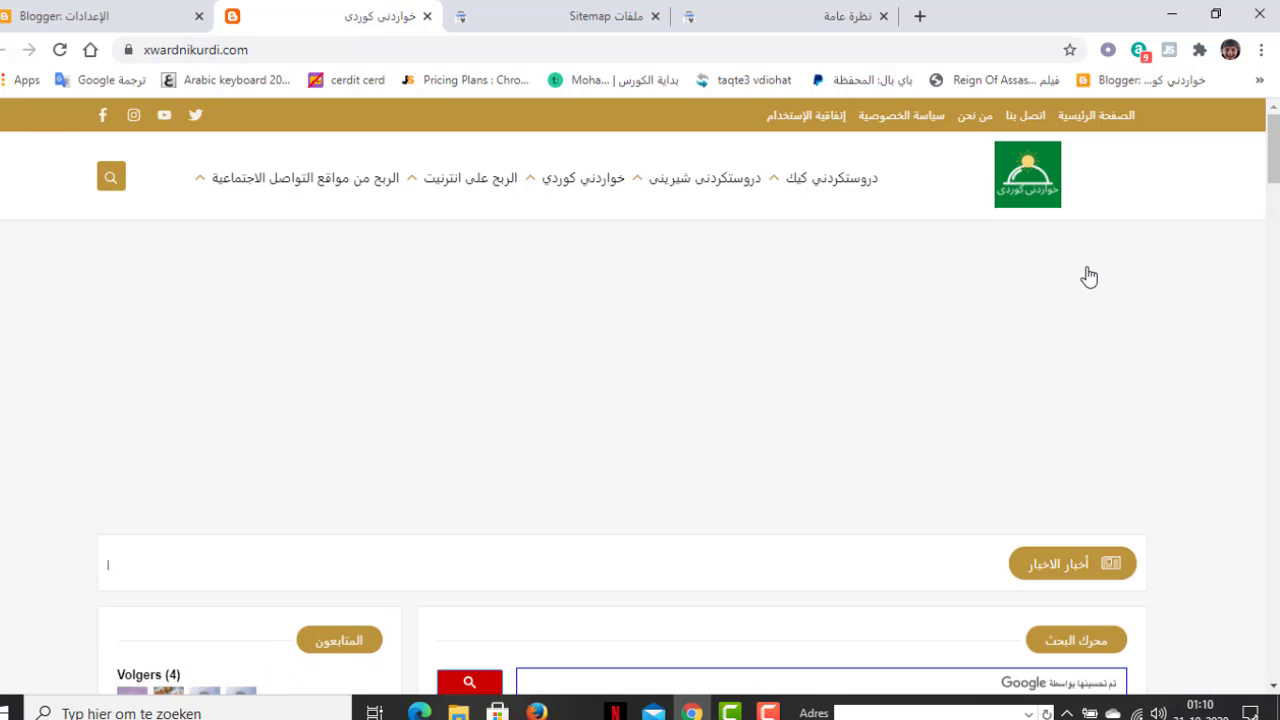
scroll(1089, 277, down, 20)
scroll(1085, 275, up, 20)
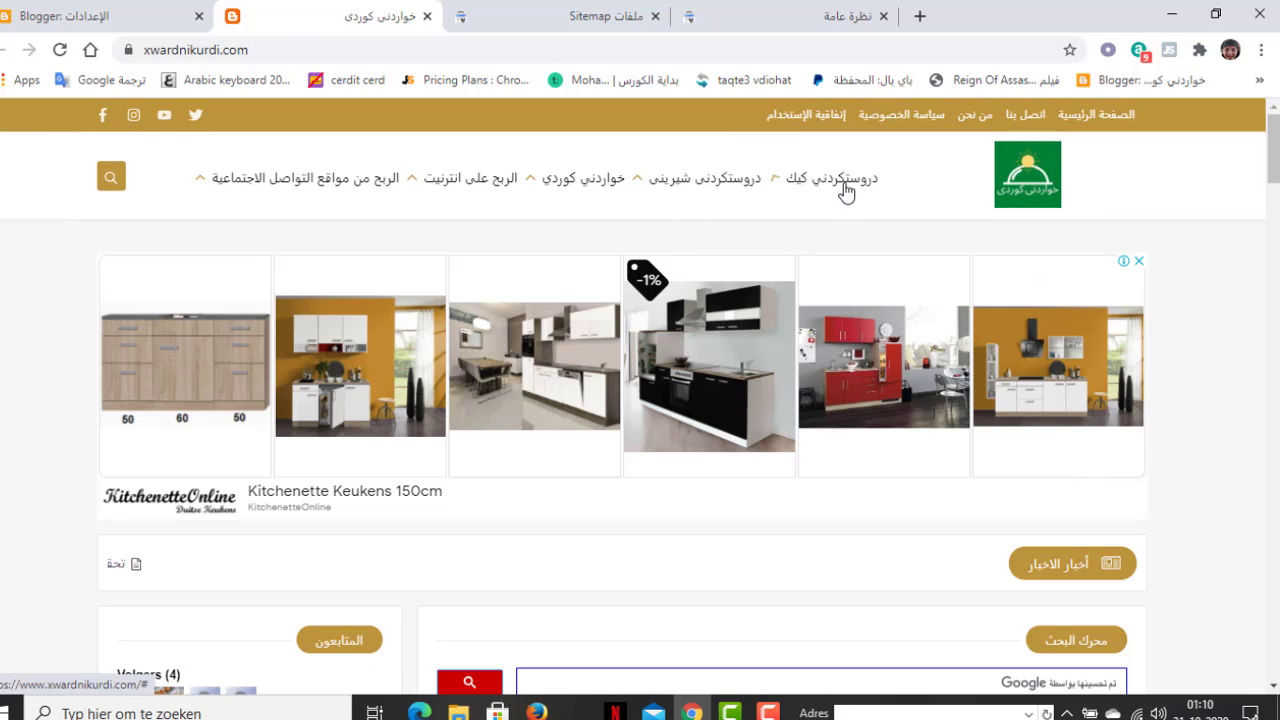
mouse_move(640, 187)
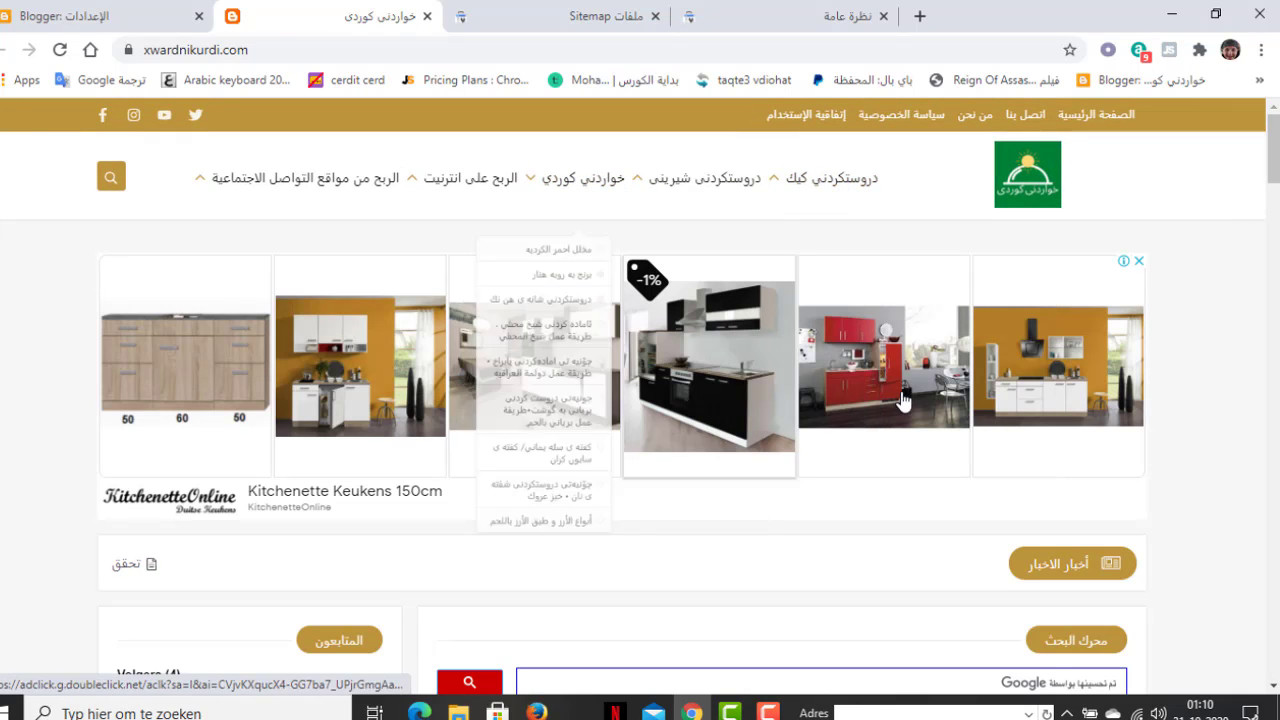
scroll(877, 391, down, 15)
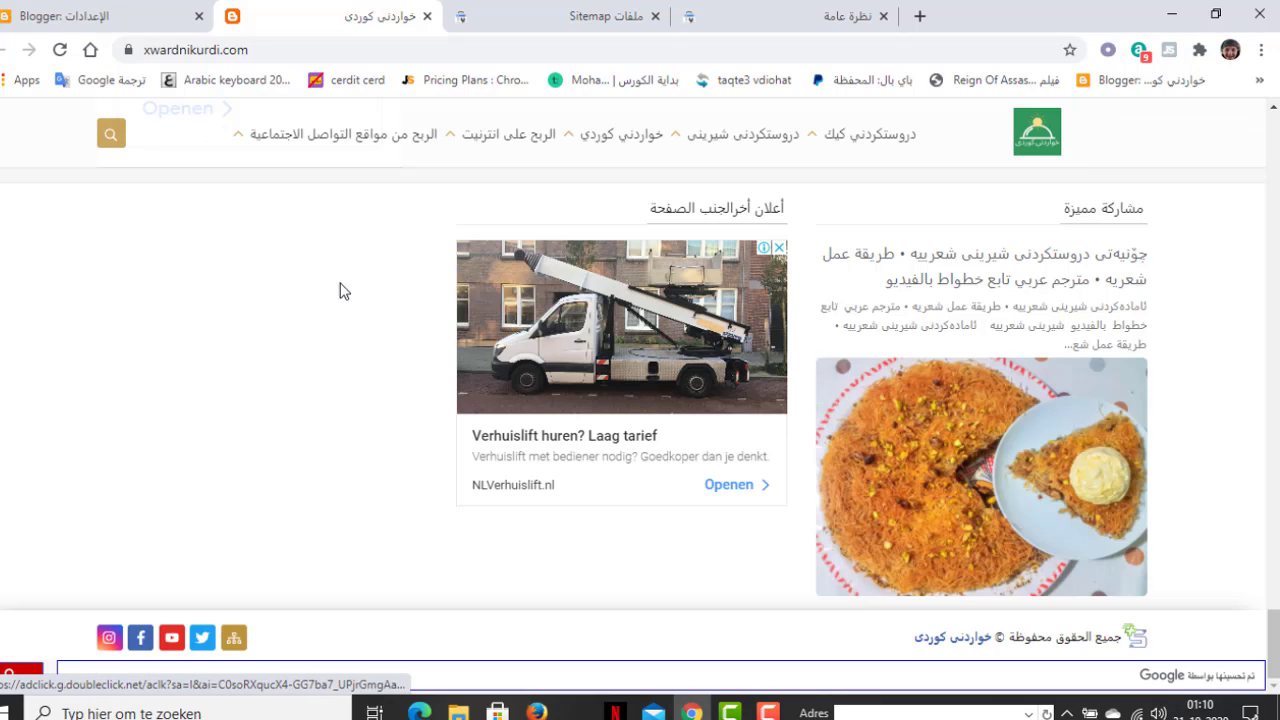
Step: Open the featured post from the home page and copy its full URL
click(960, 265)
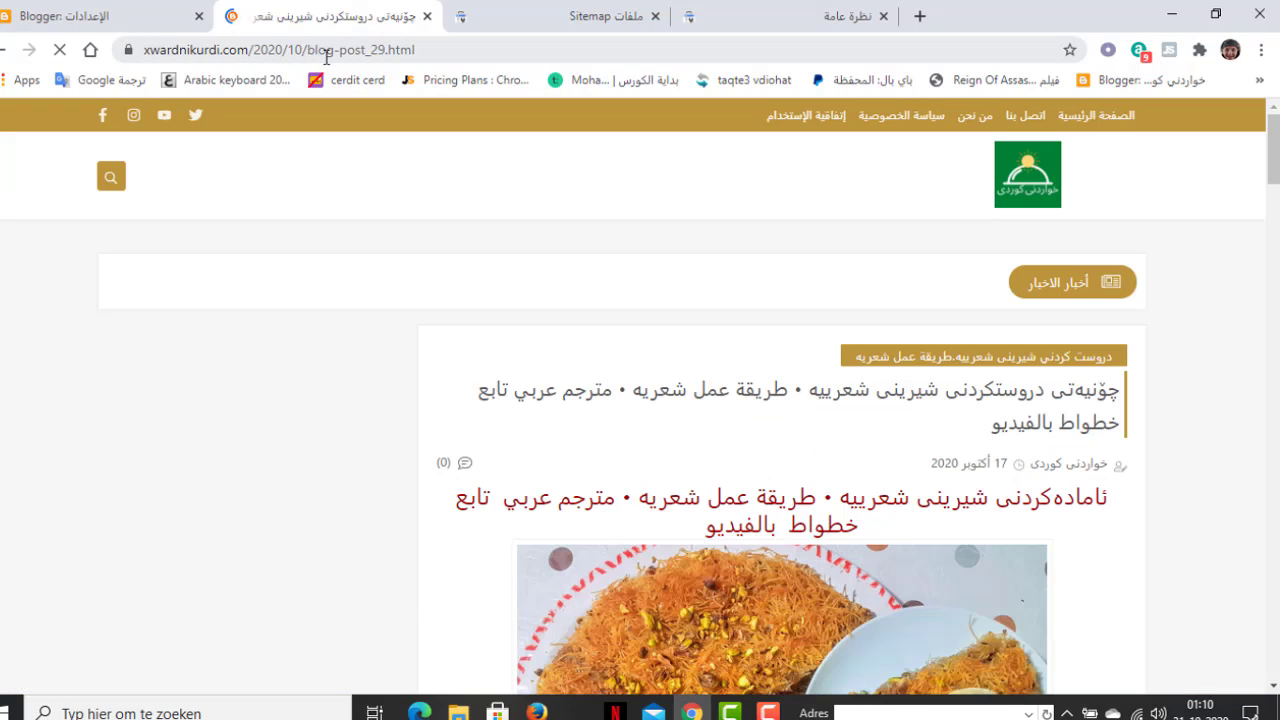
double_click(308, 50)
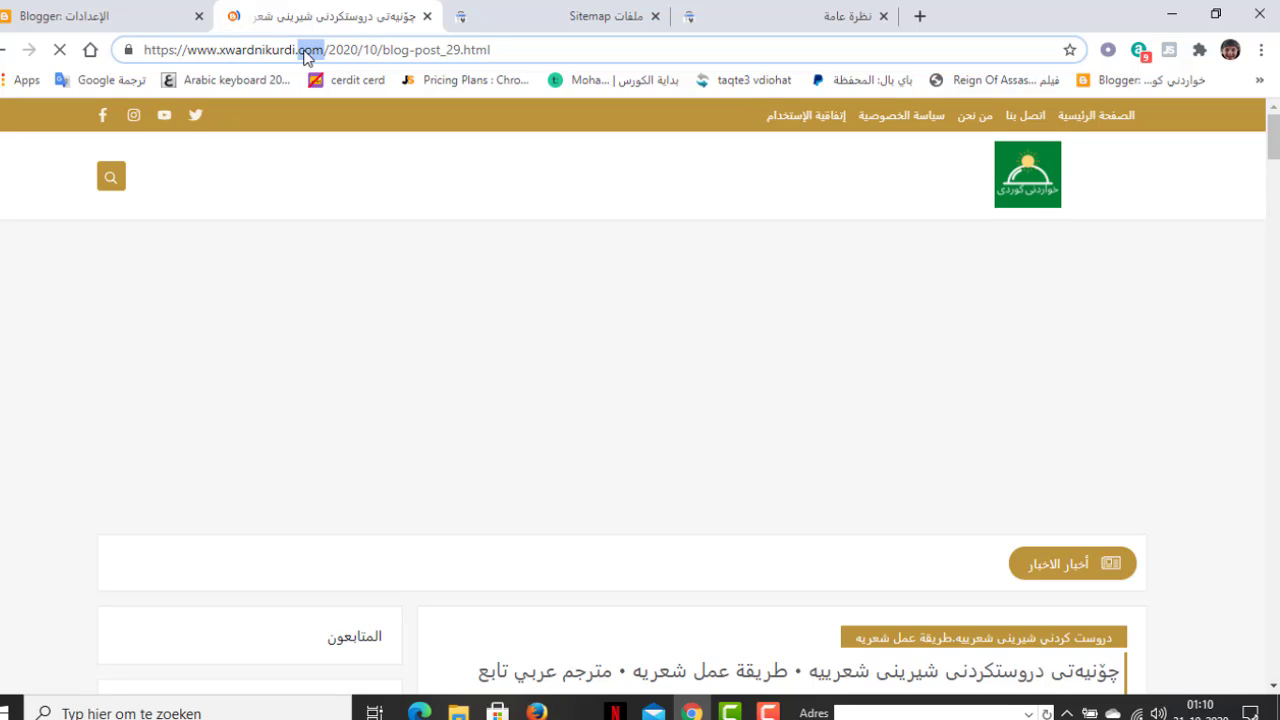
triple_click(308, 55)
right_click(308, 55)
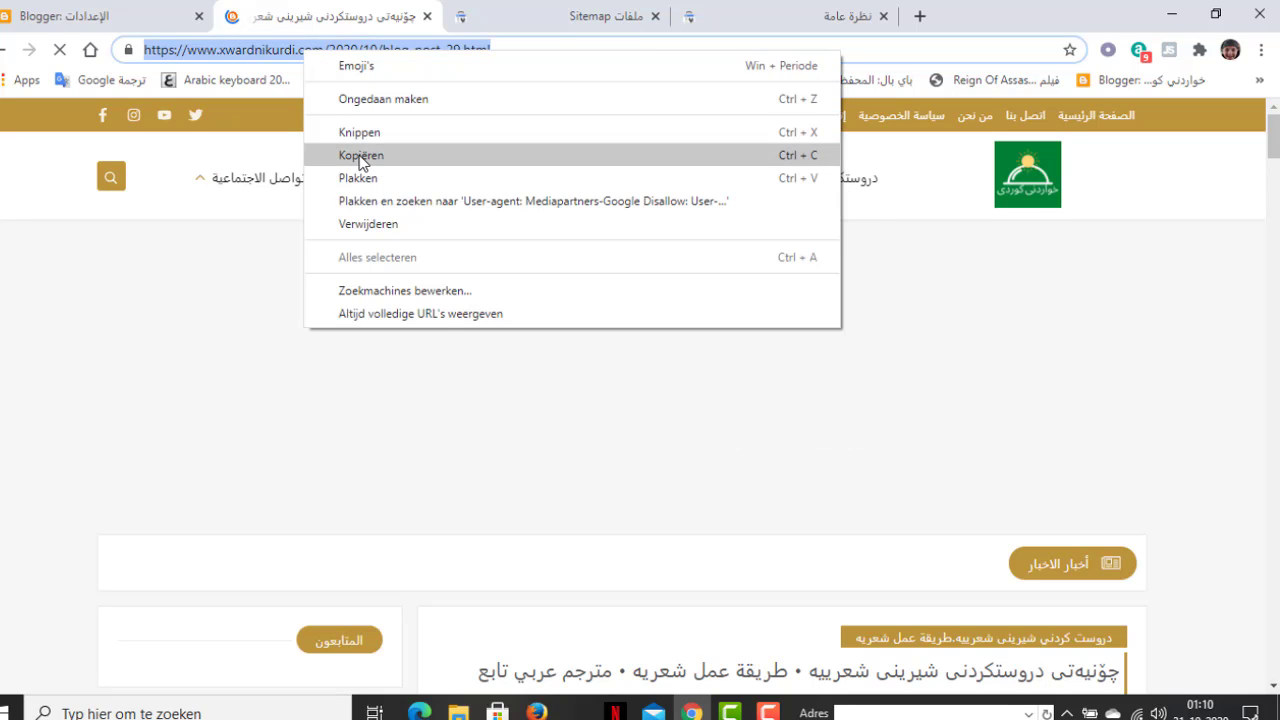
click(362, 157)
click(592, 14)
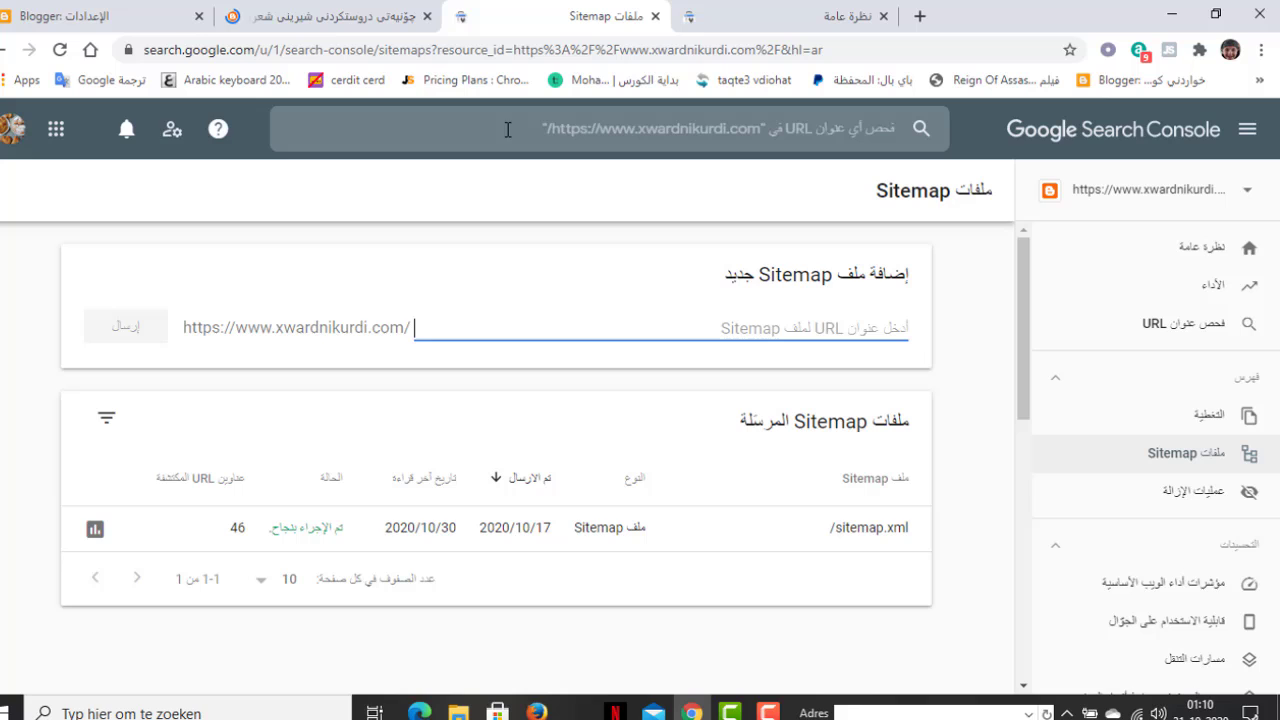
click(596, 130)
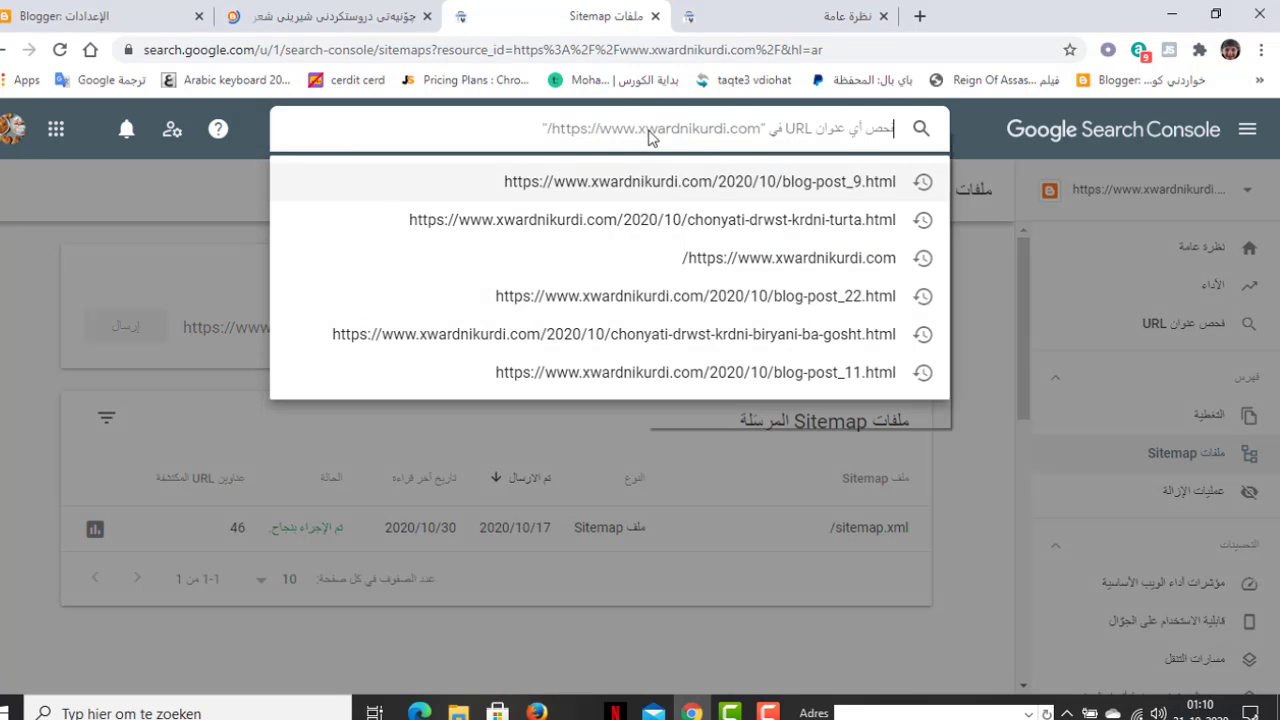
right_click(646, 131)
click(699, 278)
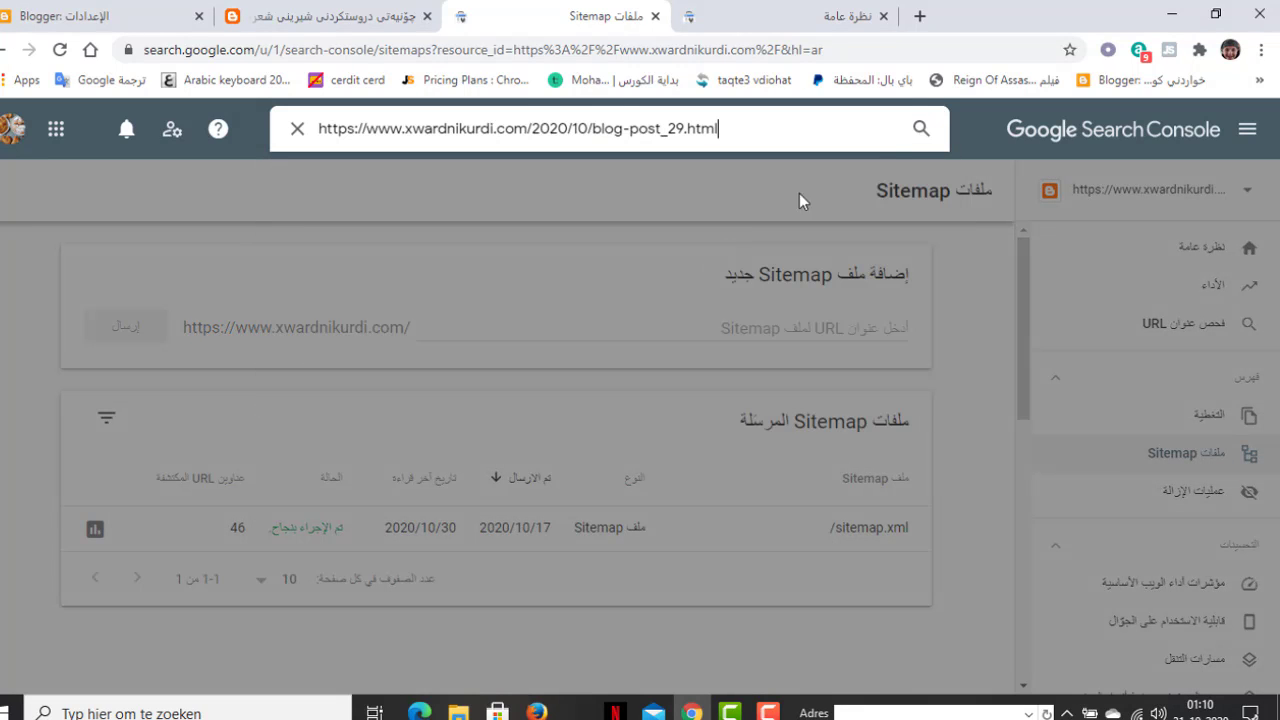
click(917, 136)
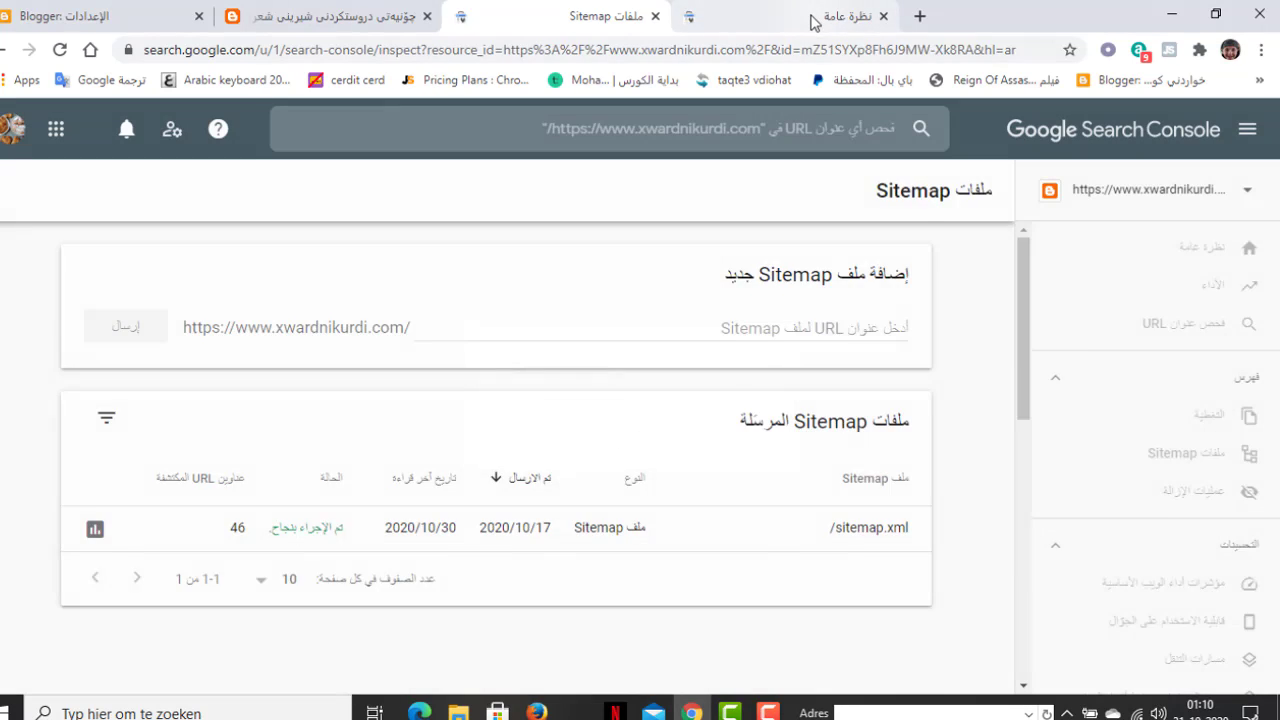
click(812, 22)
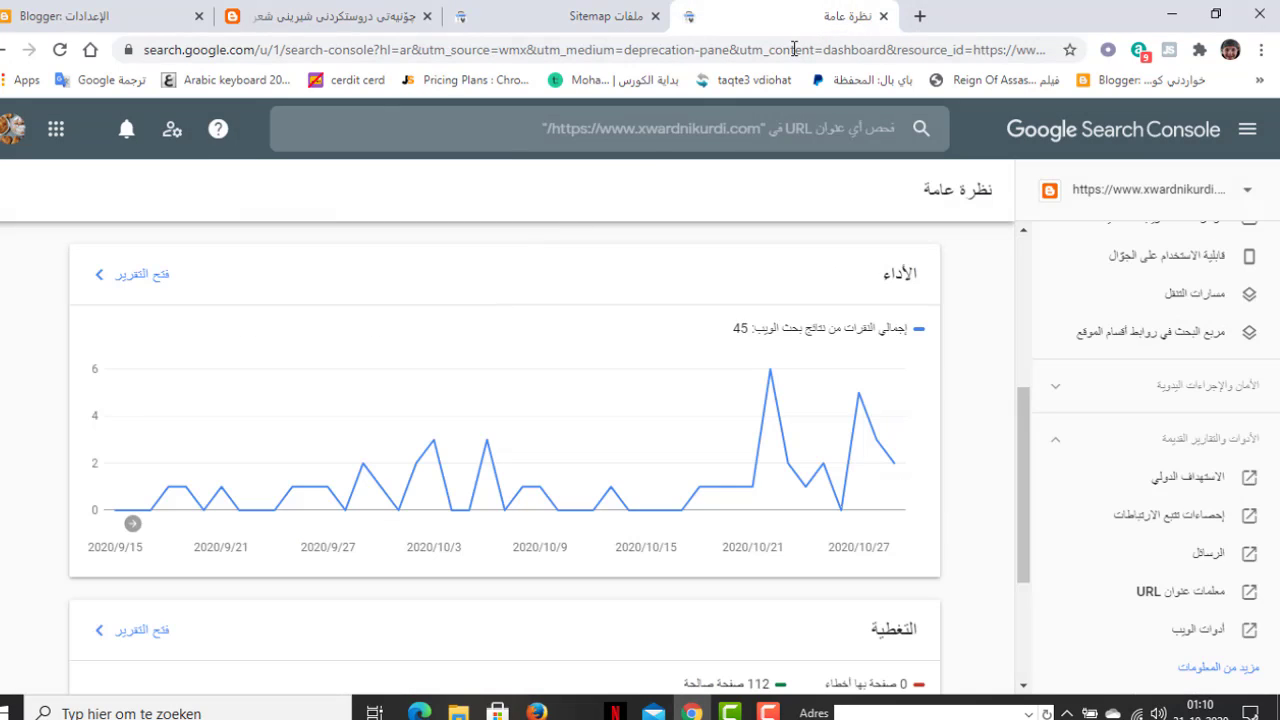
click(548, 20)
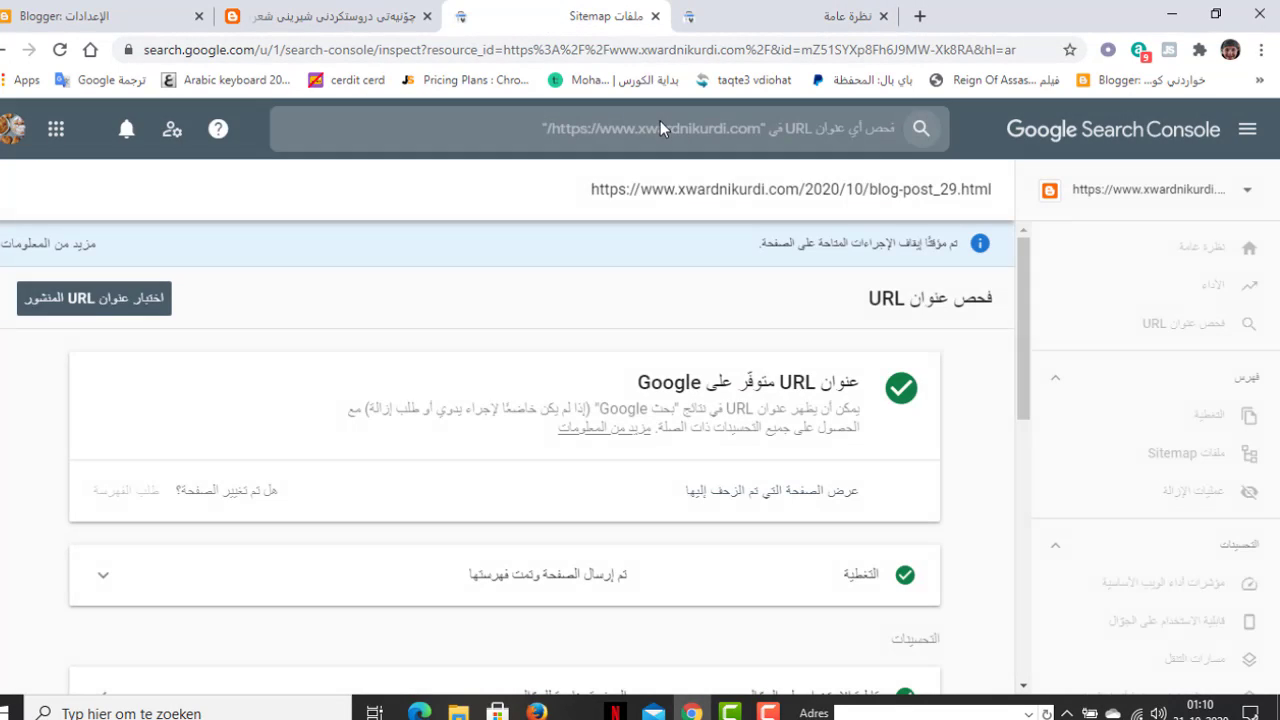
scroll(795, 362, down, 1)
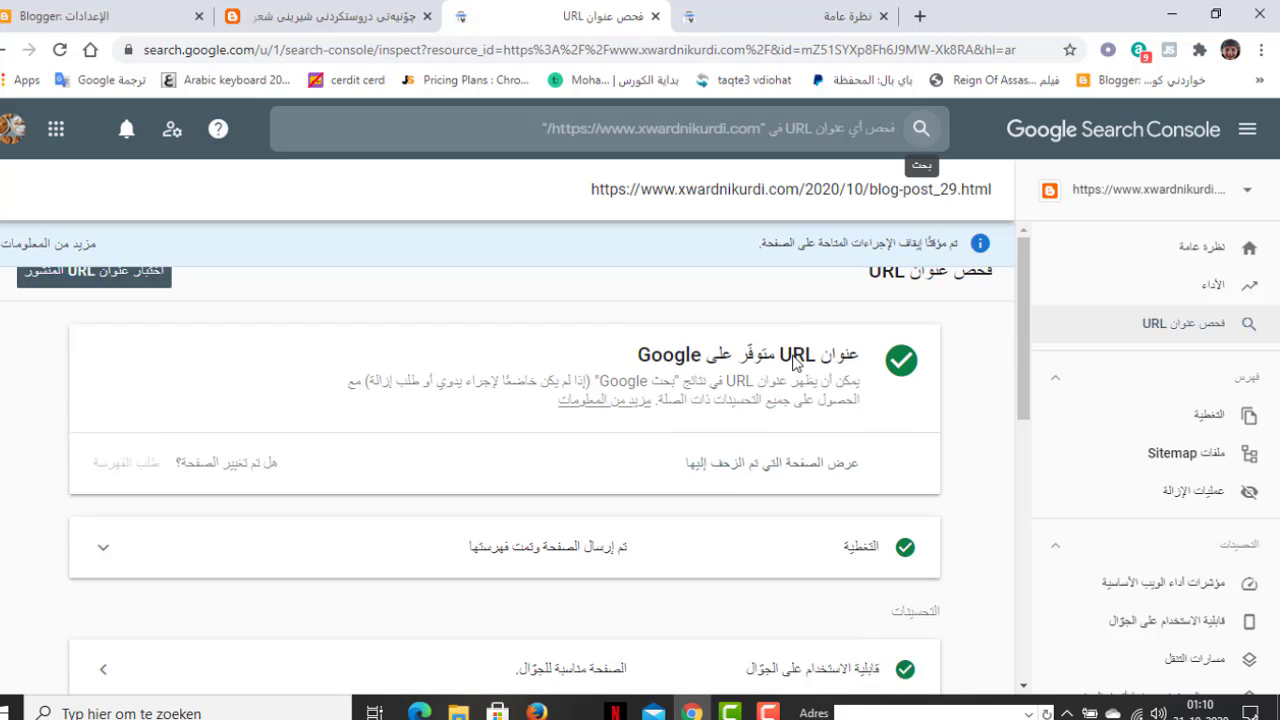
scroll(795, 362, up, 1)
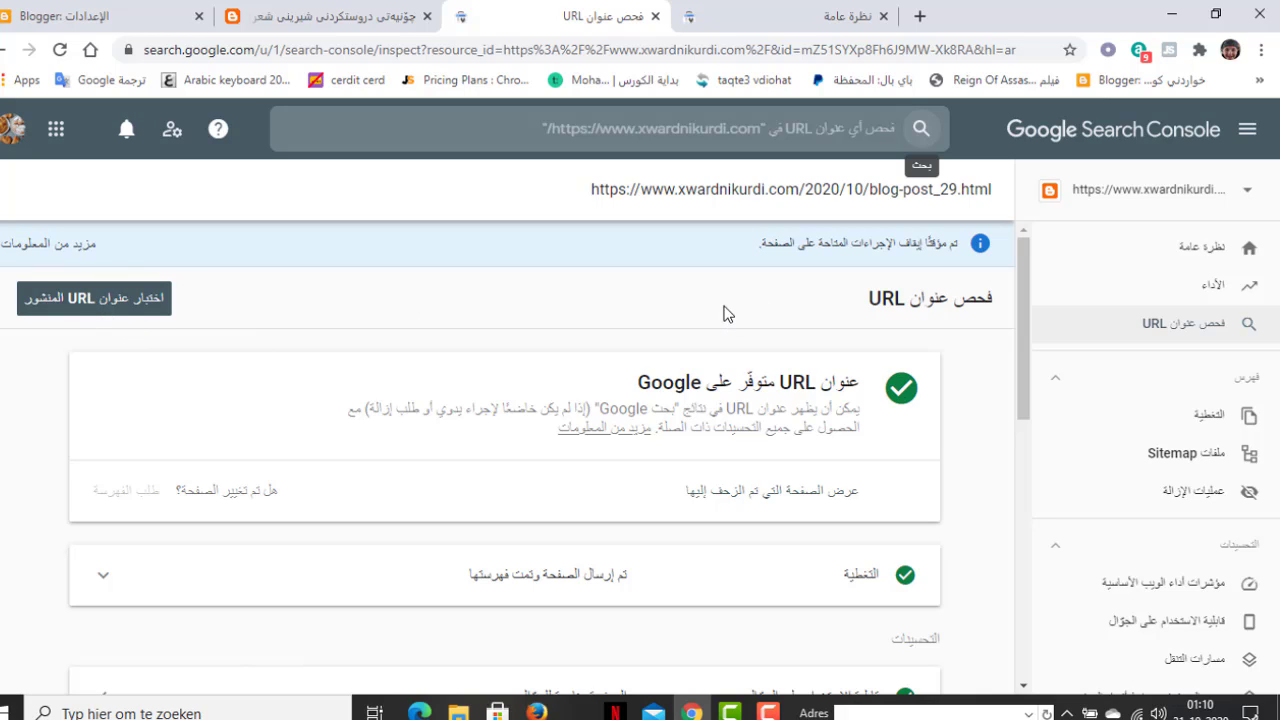
Step: Check the submitted sitemaps again and switch back to Blogger's crawler and indexing settings
click(1183, 452)
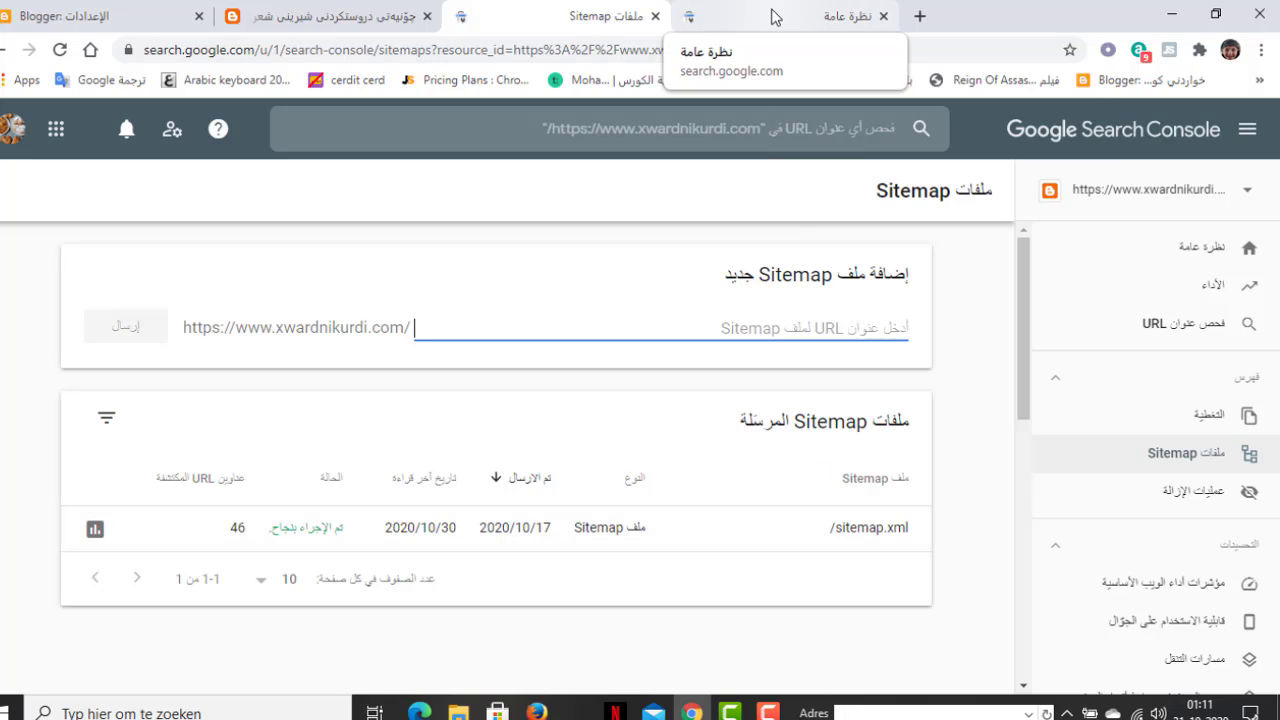
click(90, 16)
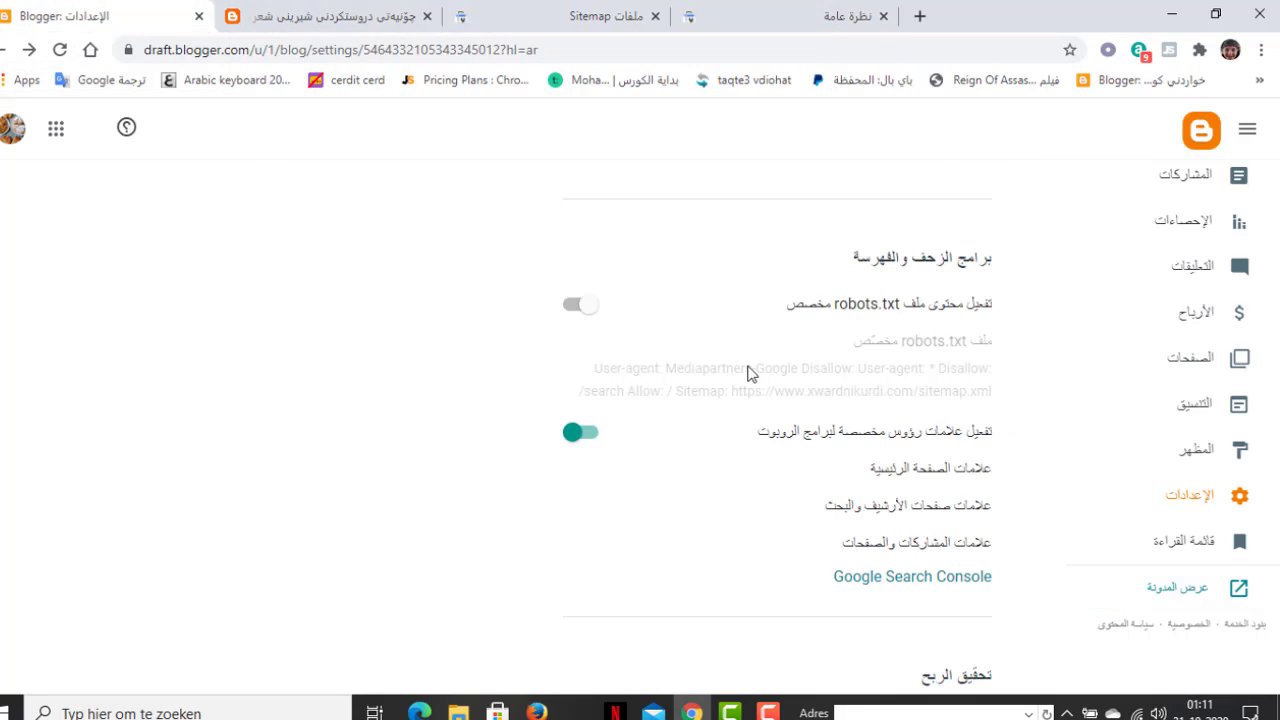